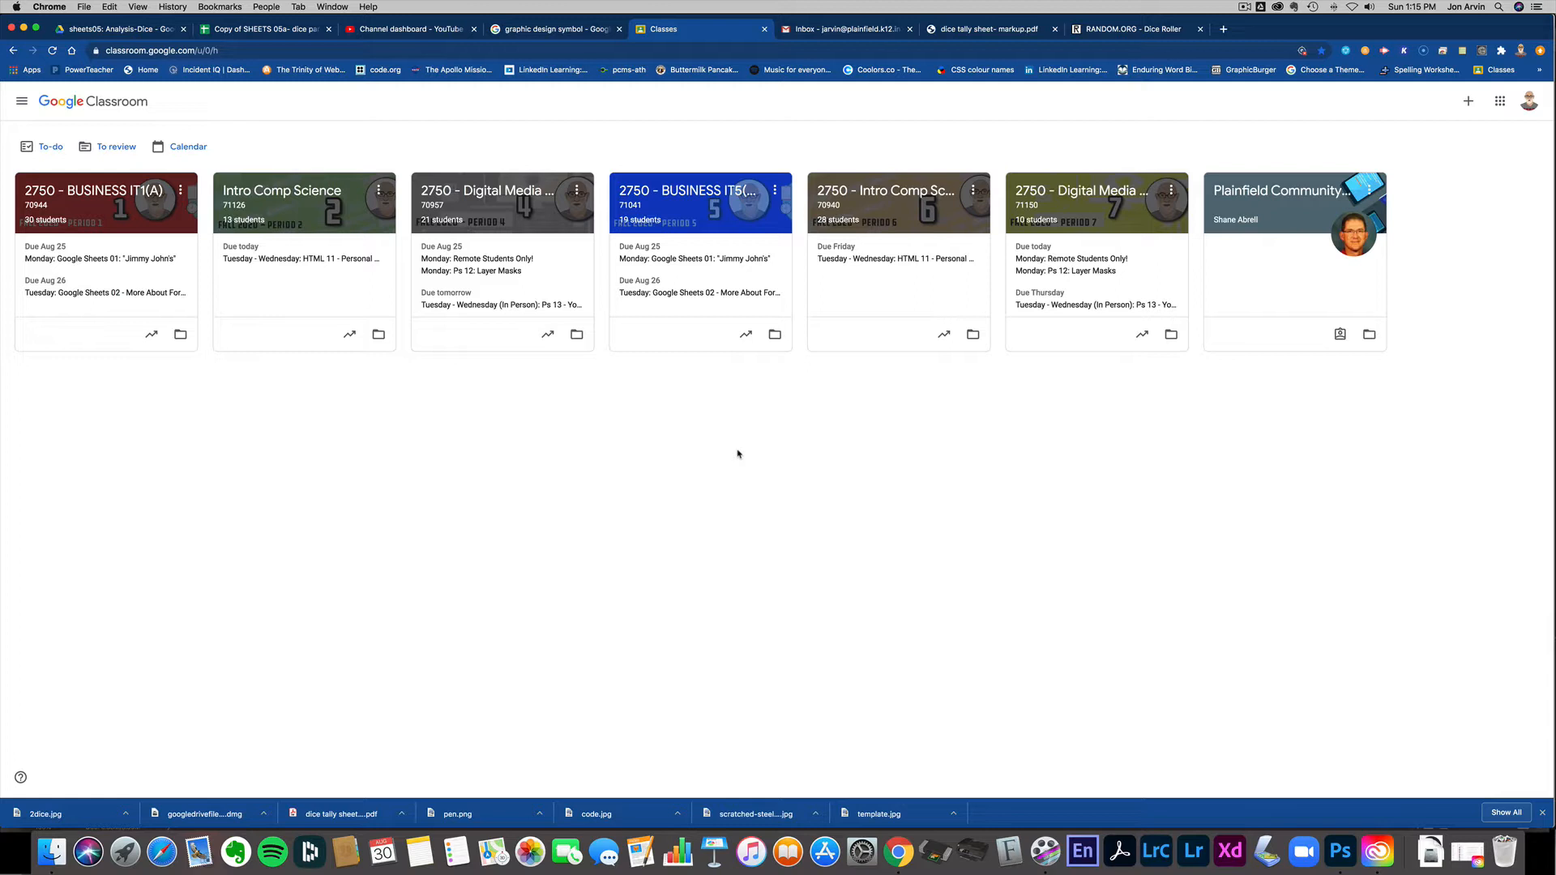
Switch to Photoshop and handwrite "2 Low" and "12 High" beside the dice picture, with a zigzag linking the two numbers
{"action": "left_click", "coordinate": [1340, 851]}
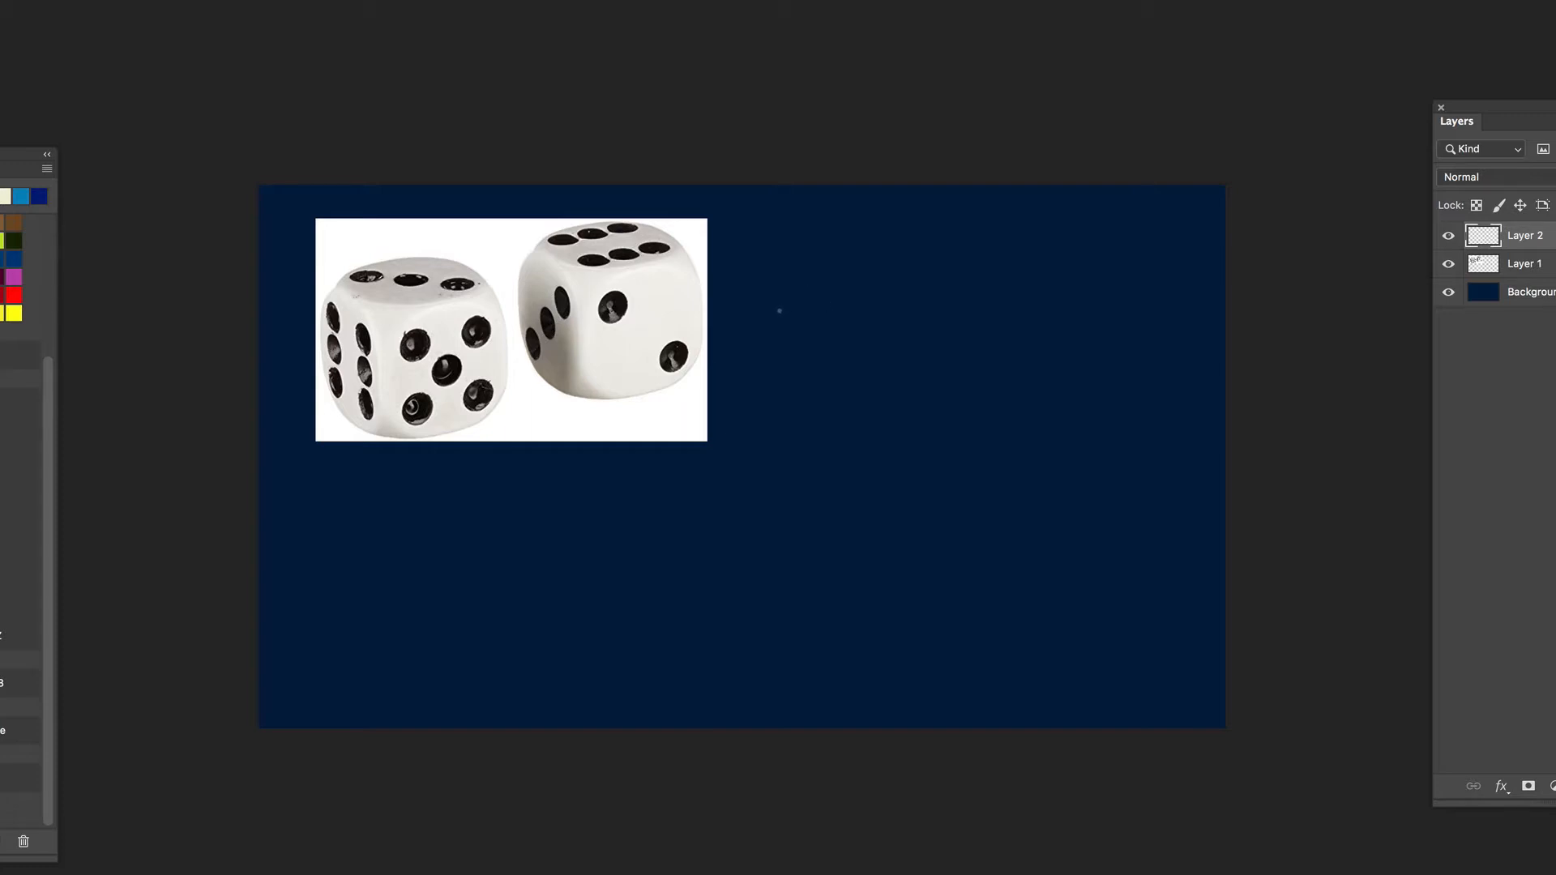
{"action": "mouse_move", "coordinate": [776, 255]}
{"action": "left_mouse_down"}
{"action": "mouse_move", "coordinate": [777, 310]}
{"action": "mouse_move", "coordinate": [804, 309]}
{"action": "left_mouse_up"}
{"action": "left_click_drag", "start_coordinate": [761, 398], "coordinate": [757, 450]}
{"action": "mouse_move", "coordinate": [797, 407]}
{"action": "left_mouse_down"}
{"action": "mouse_move", "coordinate": [813, 401]}
{"action": "mouse_move", "coordinate": [836, 451]}
{"action": "left_mouse_up"}
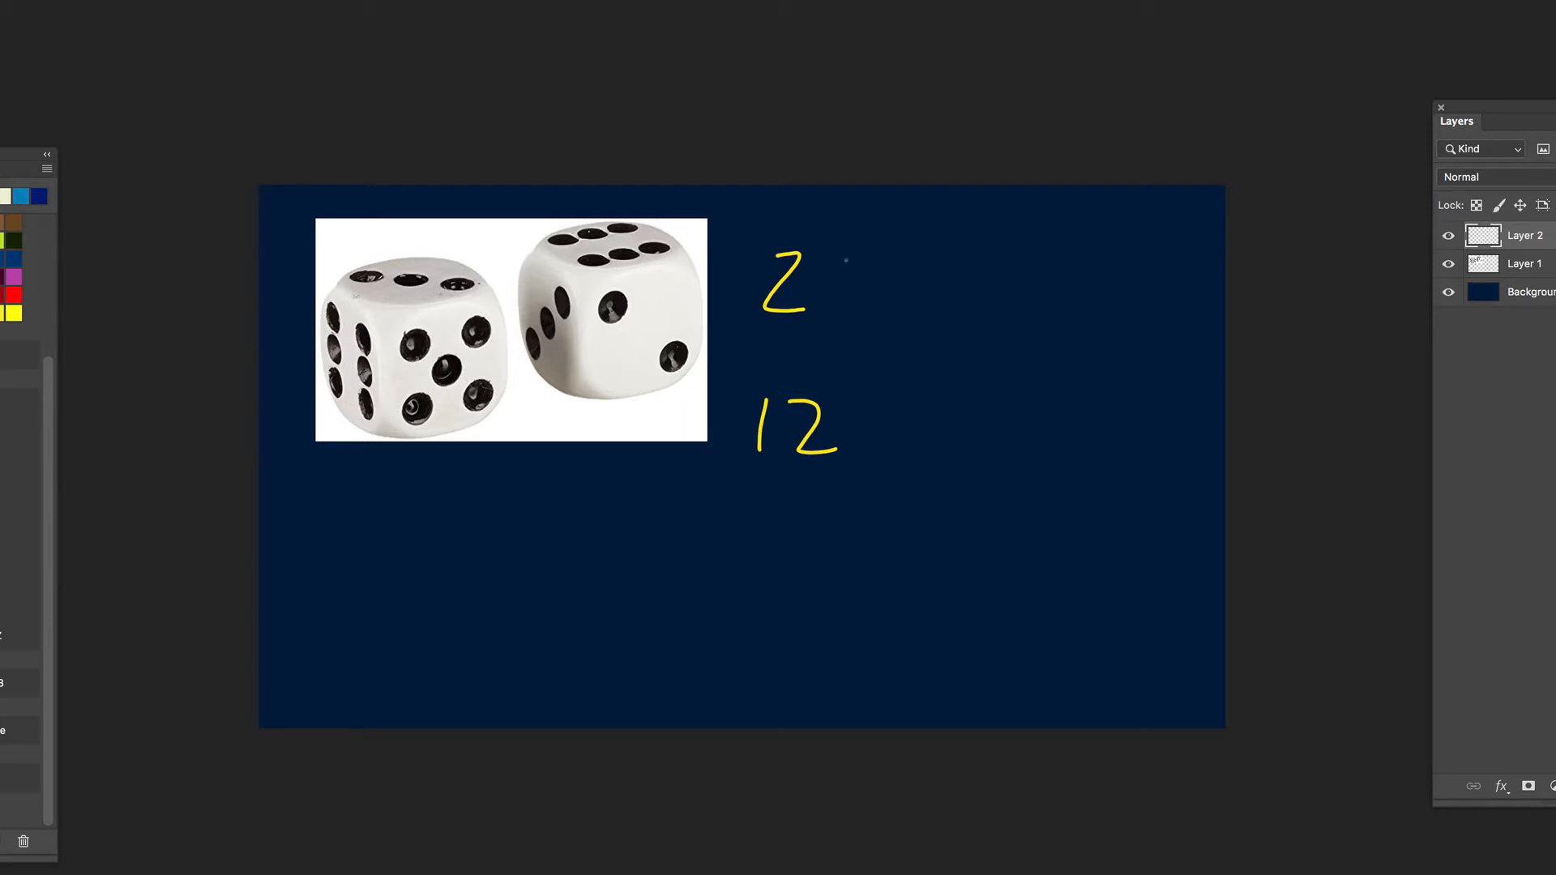
{"action": "mouse_move", "coordinate": [857, 235]}
{"action": "left_mouse_down"}
{"action": "mouse_move", "coordinate": [860, 269]}
{"action": "mouse_move", "coordinate": [942, 247]}
{"action": "left_mouse_up"}
{"action": "left_click_drag", "start_coordinate": [867, 398], "coordinate": [941, 437]}
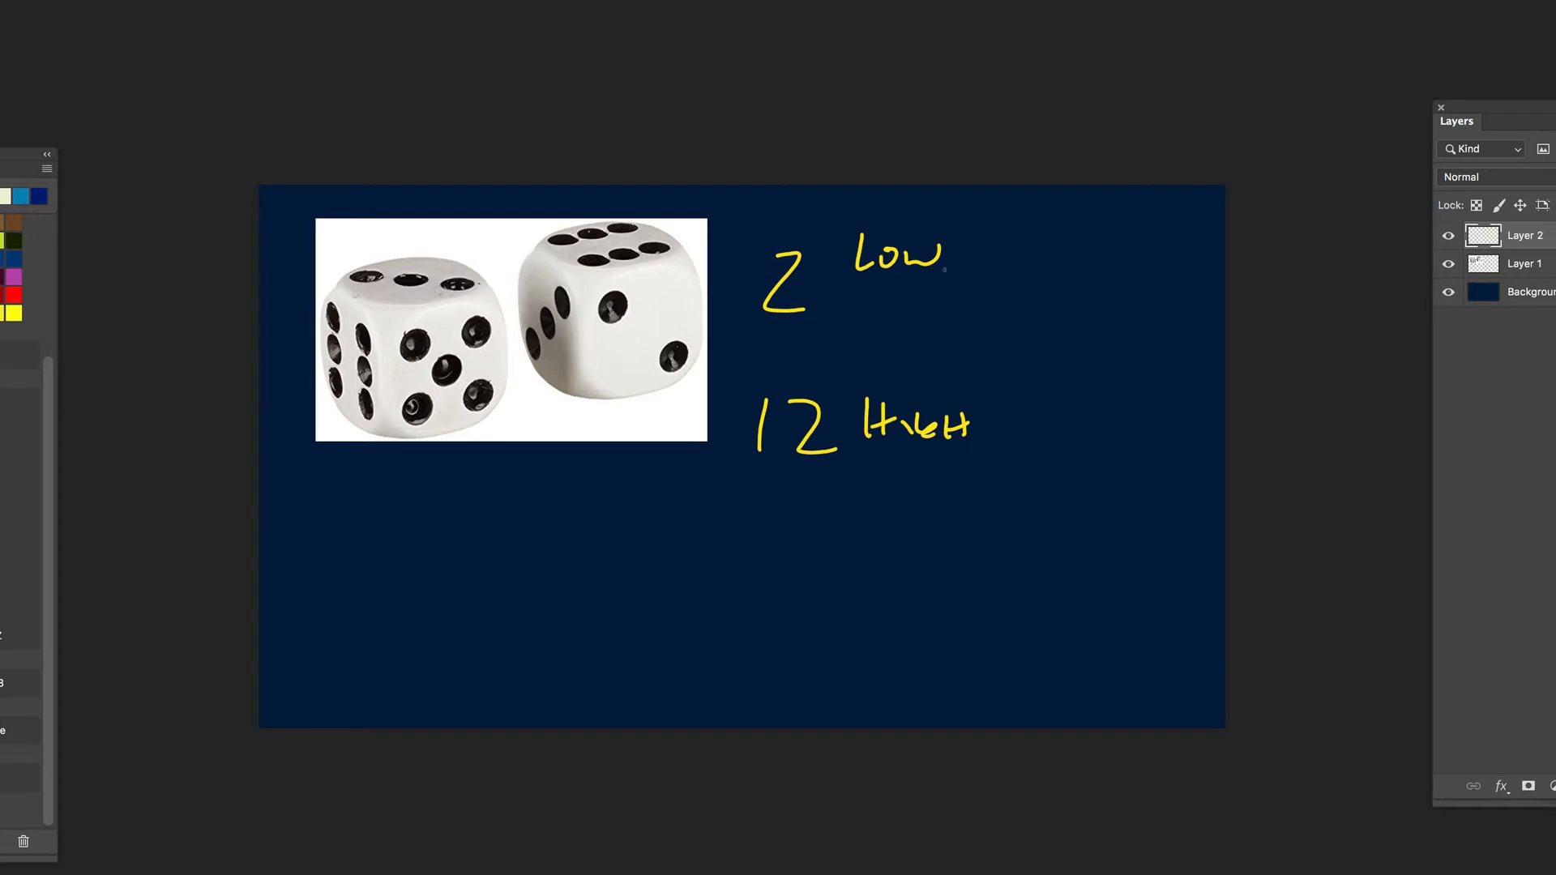
{"action": "left_click_drag", "start_coordinate": [812, 318], "coordinate": [827, 381]}
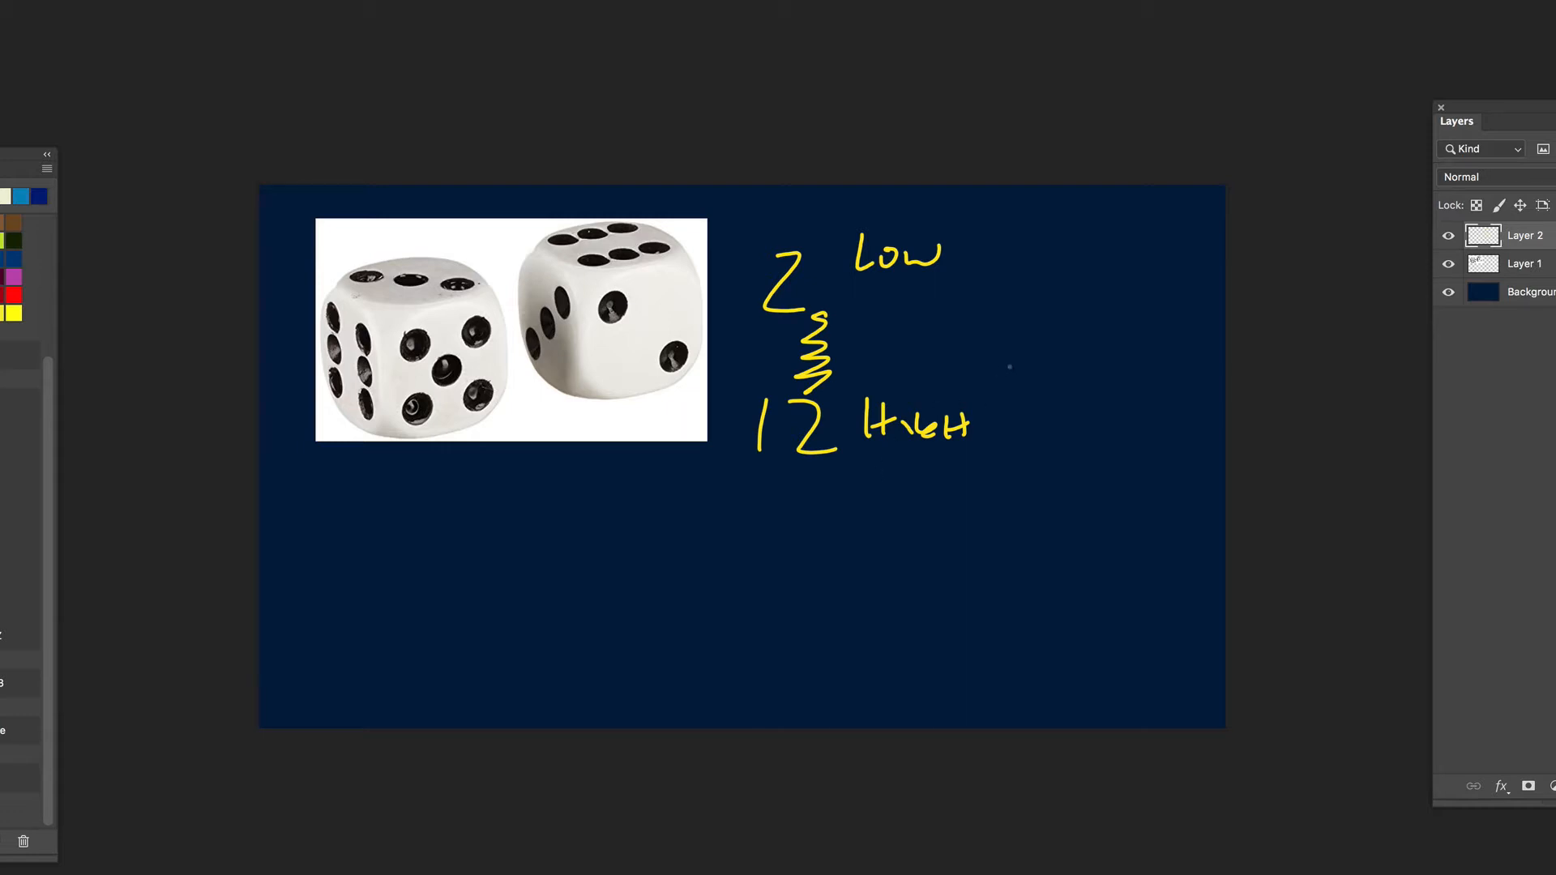
Draw a large 7 below the dice picture and surround it with short rays
{"action": "left_click_drag", "start_coordinate": [644, 522], "coordinate": [671, 586]}
{"action": "mouse_move", "coordinate": [596, 493]}
{"action": "left_mouse_down"}
{"action": "mouse_move", "coordinate": [606, 509]}
{"action": "mouse_move", "coordinate": [665, 493]}
{"action": "mouse_move", "coordinate": [695, 510]}
{"action": "left_mouse_up"}
{"action": "left_click_drag", "start_coordinate": [751, 516], "coordinate": [732, 557]}
{"action": "mouse_move", "coordinate": [722, 580]}
{"action": "left_mouse_down"}
{"action": "mouse_move", "coordinate": [746, 594]}
{"action": "mouse_move", "coordinate": [711, 625]}
{"action": "mouse_move", "coordinate": [656, 638]}
{"action": "left_mouse_up"}
{"action": "mouse_move", "coordinate": [640, 616]}
{"action": "left_mouse_down"}
{"action": "mouse_move", "coordinate": [627, 630]}
{"action": "mouse_move", "coordinate": [609, 597]}
{"action": "left_mouse_up"}
{"action": "mouse_move", "coordinate": [611, 572]}
{"action": "left_mouse_down"}
{"action": "mouse_move", "coordinate": [589, 574]}
{"action": "mouse_move", "coordinate": [590, 555]}
{"action": "left_mouse_up"}
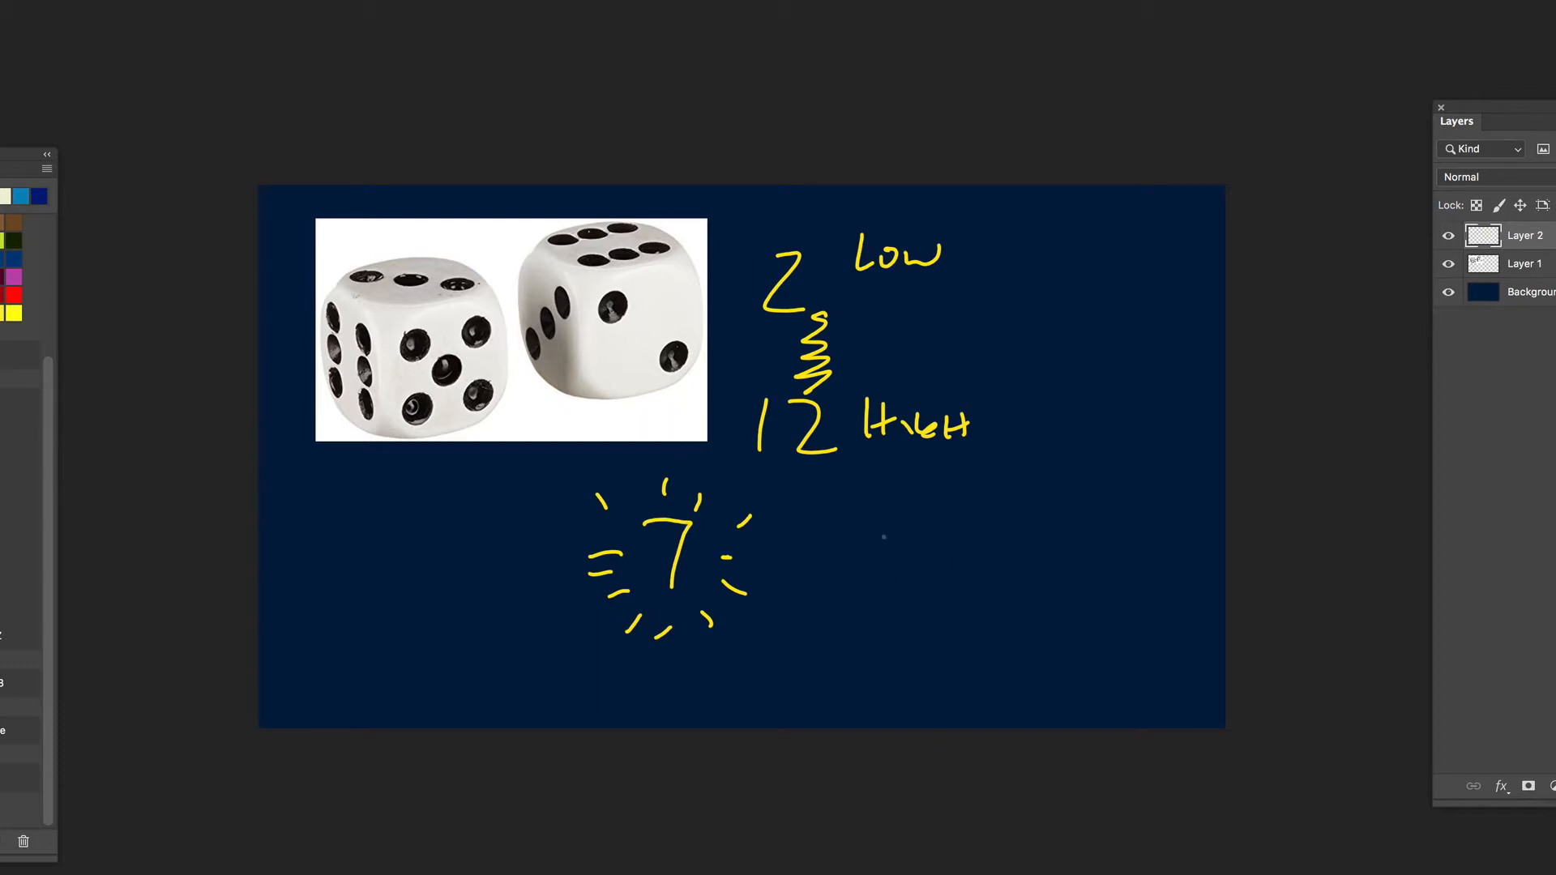
Handwrite "3 DICE" beside the 7 and underline it
{"action": "mouse_move", "coordinate": [878, 538]}
{"action": "left_mouse_down"}
{"action": "mouse_move", "coordinate": [901, 559]}
{"action": "mouse_move", "coordinate": [879, 594]}
{"action": "left_mouse_up"}
{"action": "left_click_drag", "start_coordinate": [961, 541], "coordinate": [966, 576]}
{"action": "mouse_move", "coordinate": [960, 538]}
{"action": "left_mouse_down"}
{"action": "mouse_move", "coordinate": [992, 559]}
{"action": "mouse_move", "coordinate": [969, 577]}
{"action": "left_mouse_up"}
{"action": "mouse_move", "coordinate": [1023, 538]}
{"action": "left_mouse_down"}
{"action": "mouse_move", "coordinate": [1023, 569]}
{"action": "mouse_move", "coordinate": [1053, 574]}
{"action": "left_mouse_up"}
{"action": "left_click_drag", "start_coordinate": [1091, 514], "coordinate": [1070, 559]}
{"action": "mouse_move", "coordinate": [1074, 543]}
{"action": "left_mouse_down"}
{"action": "mouse_move", "coordinate": [1095, 534]}
{"action": "mouse_move", "coordinate": [1107, 558]}
{"action": "left_mouse_up"}
{"action": "left_click_drag", "start_coordinate": [890, 624], "coordinate": [1127, 580]}
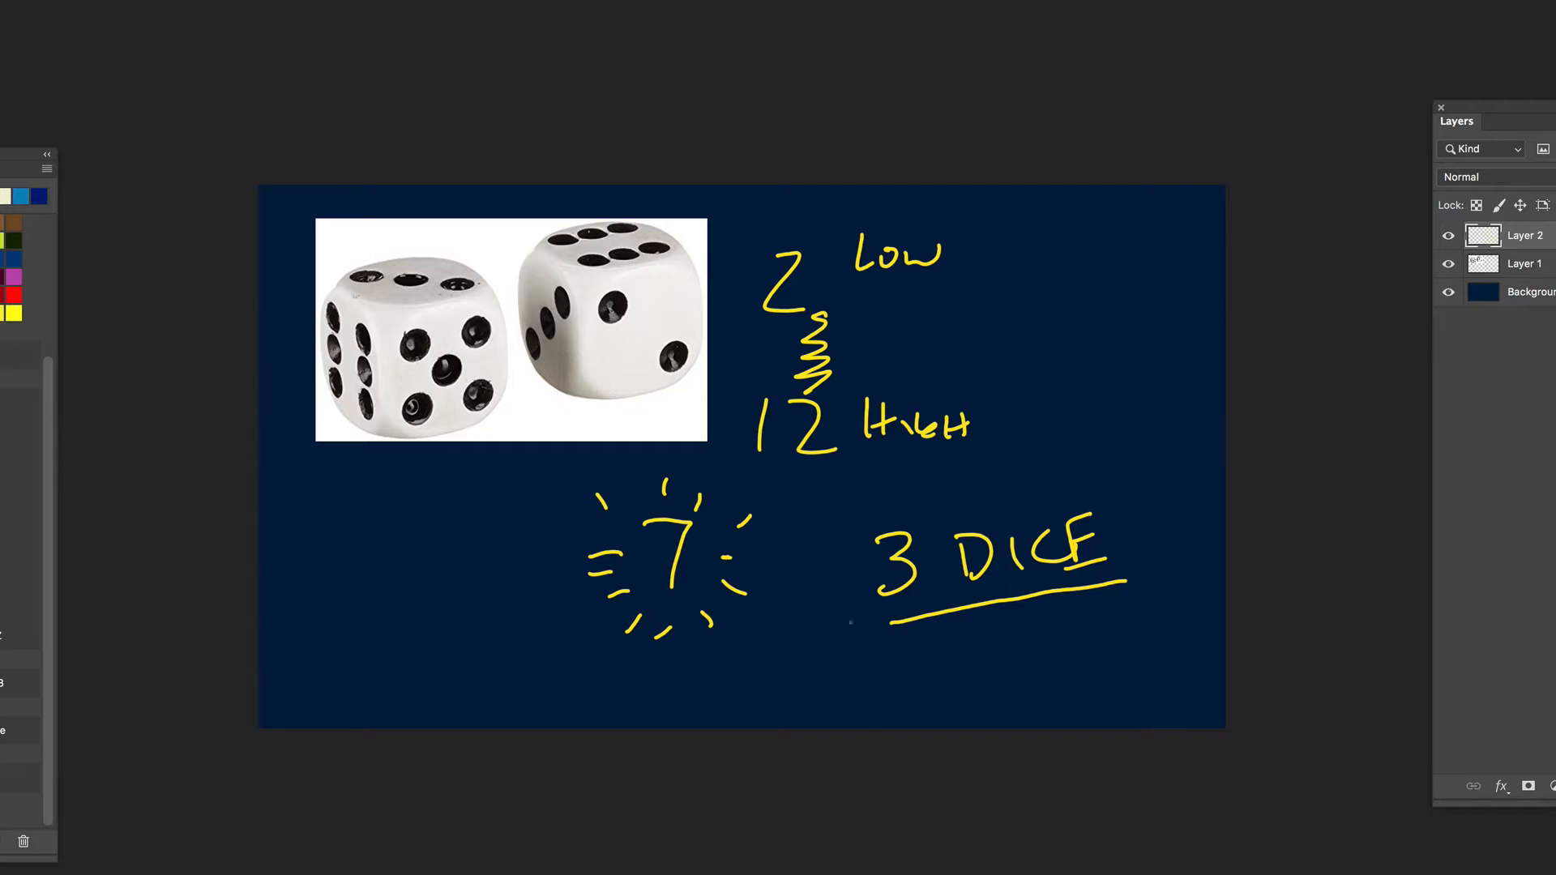
Branch the 3 DICE heading to a 3 and an 18 written beneath it, and draw a stroke between the two numbers
{"action": "left_click_drag", "start_coordinate": [861, 609], "coordinate": [801, 692]}
{"action": "mouse_move", "coordinate": [1129, 604]}
{"action": "left_mouse_down"}
{"action": "mouse_move", "coordinate": [1147, 629]}
{"action": "mouse_move", "coordinate": [1135, 698]}
{"action": "mouse_move", "coordinate": [1181, 661]}
{"action": "mouse_move", "coordinate": [1163, 665]}
{"action": "left_mouse_up"}
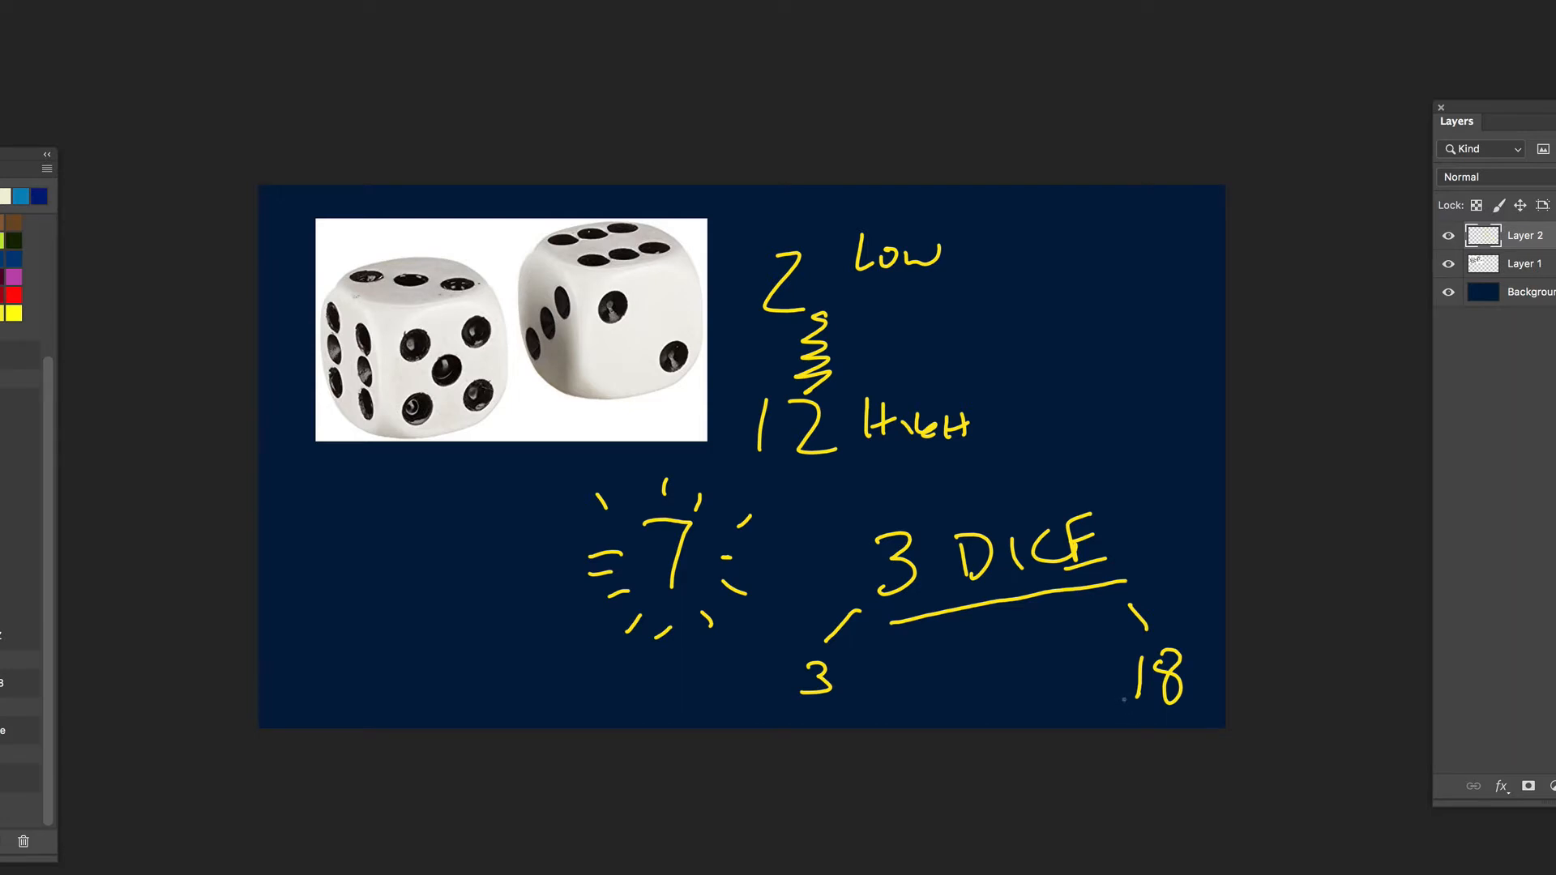
{"action": "left_click_drag", "start_coordinate": [863, 684], "coordinate": [1095, 695]}
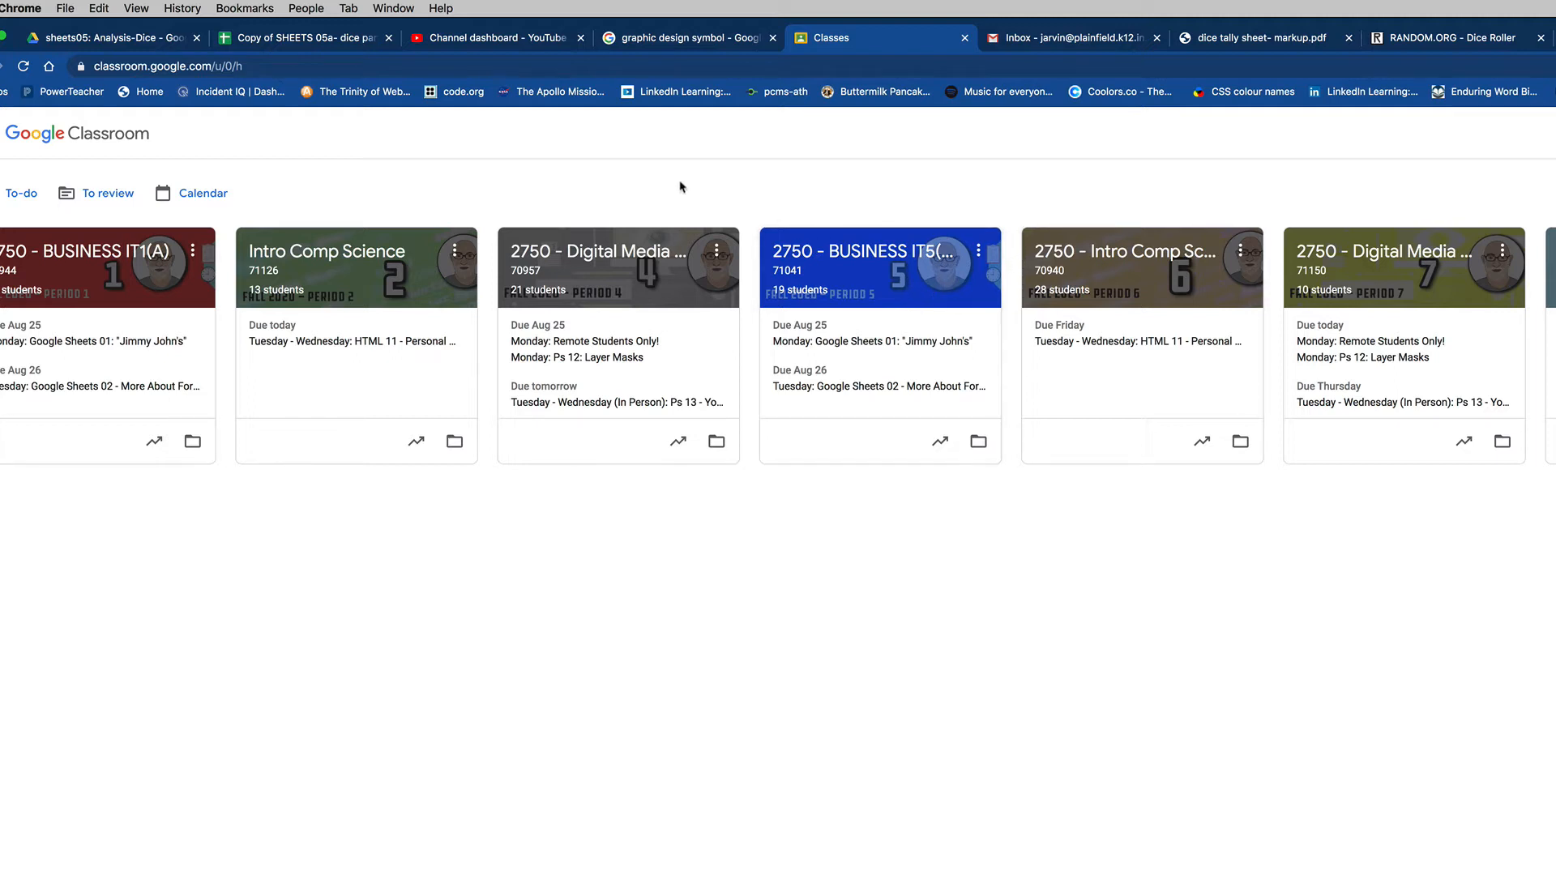
View the dice tally sheet PDF in Chrome
{"action": "left_click", "coordinate": [1252, 41]}
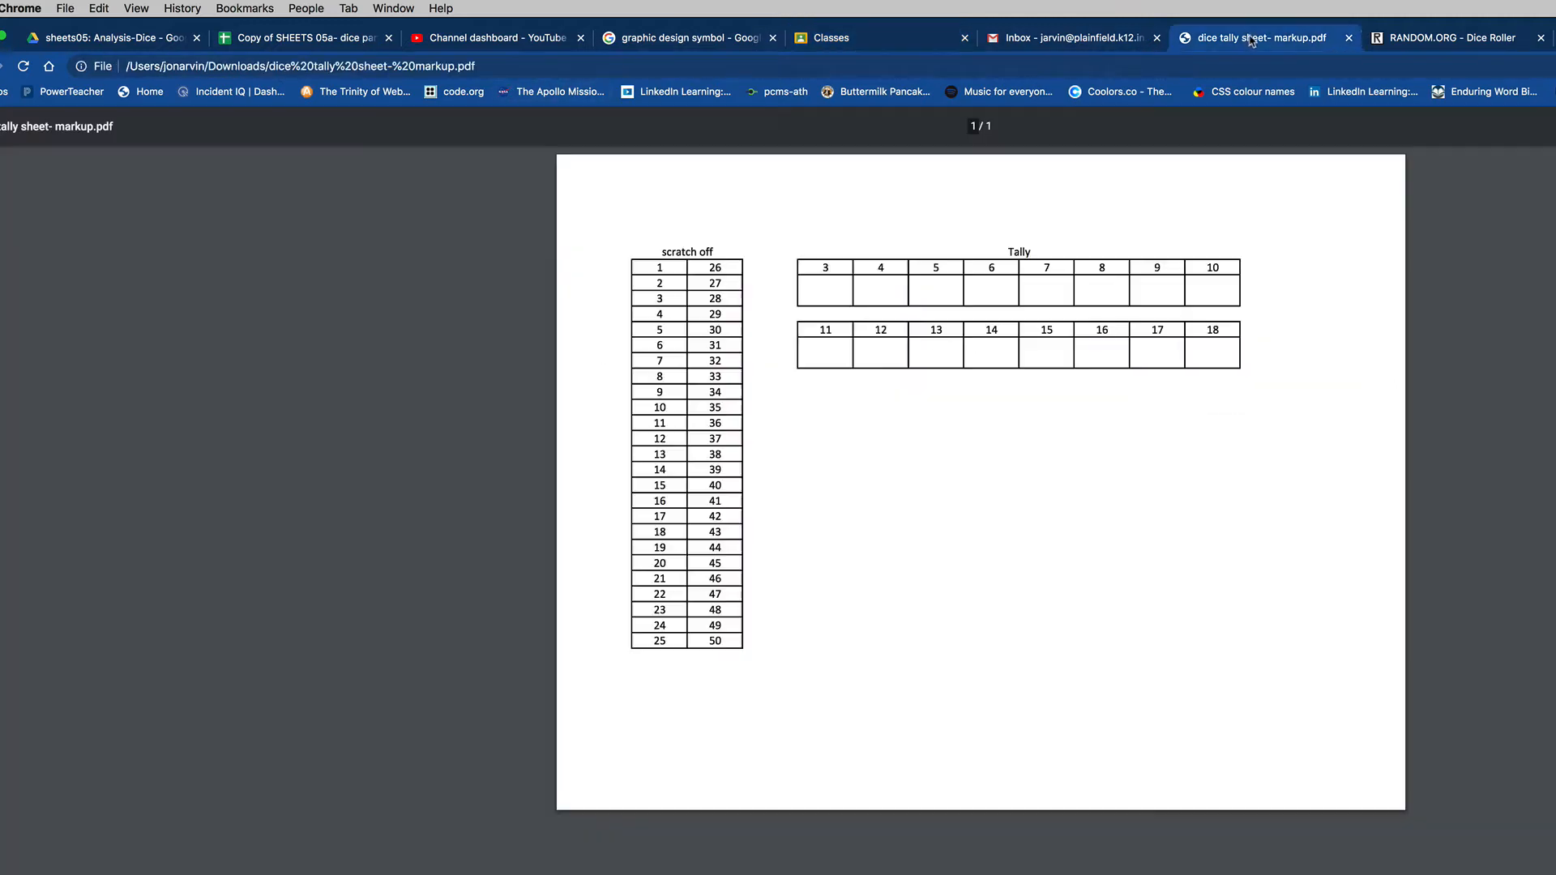
{"action": "key", "text": "ctrl+super+f"}
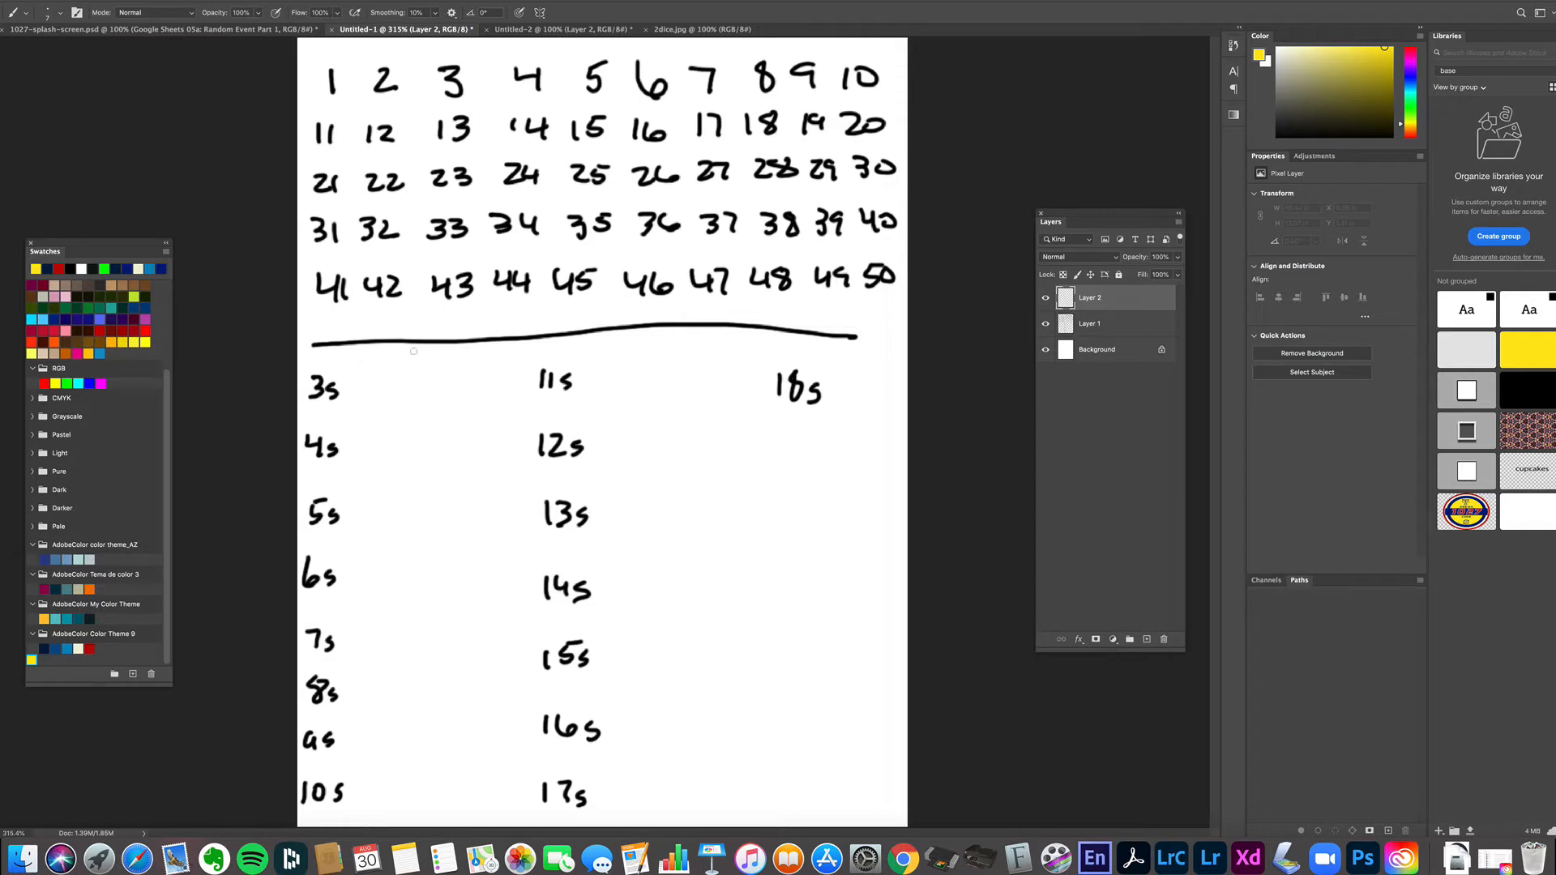
On the handwritten tally sheet in Photoshop, draw a red arrow over a yellow one, pointing up between 43 and 44
{"action": "mouse_move", "coordinate": [471, 336]}
{"action": "left_mouse_down"}
{"action": "mouse_move", "coordinate": [468, 308]}
{"action": "mouse_move", "coordinate": [483, 329]}
{"action": "left_mouse_up"}
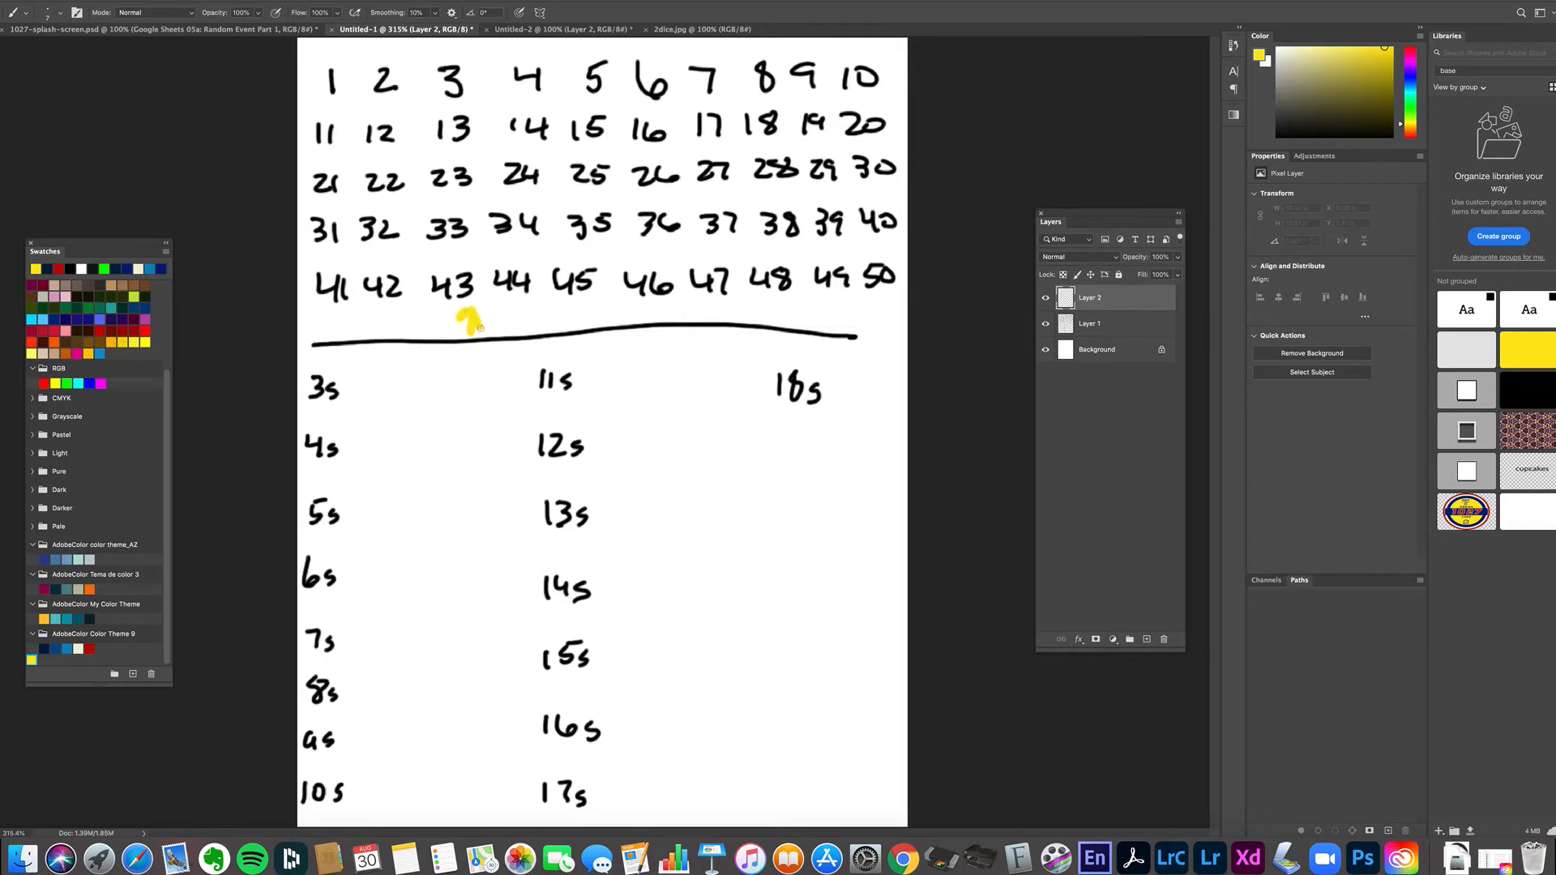
{"action": "left_click", "coordinate": [90, 649]}
{"action": "mouse_move", "coordinate": [471, 338]}
{"action": "left_mouse_down"}
{"action": "mouse_move", "coordinate": [475, 302]}
{"action": "mouse_move", "coordinate": [501, 336]}
{"action": "left_mouse_up"}
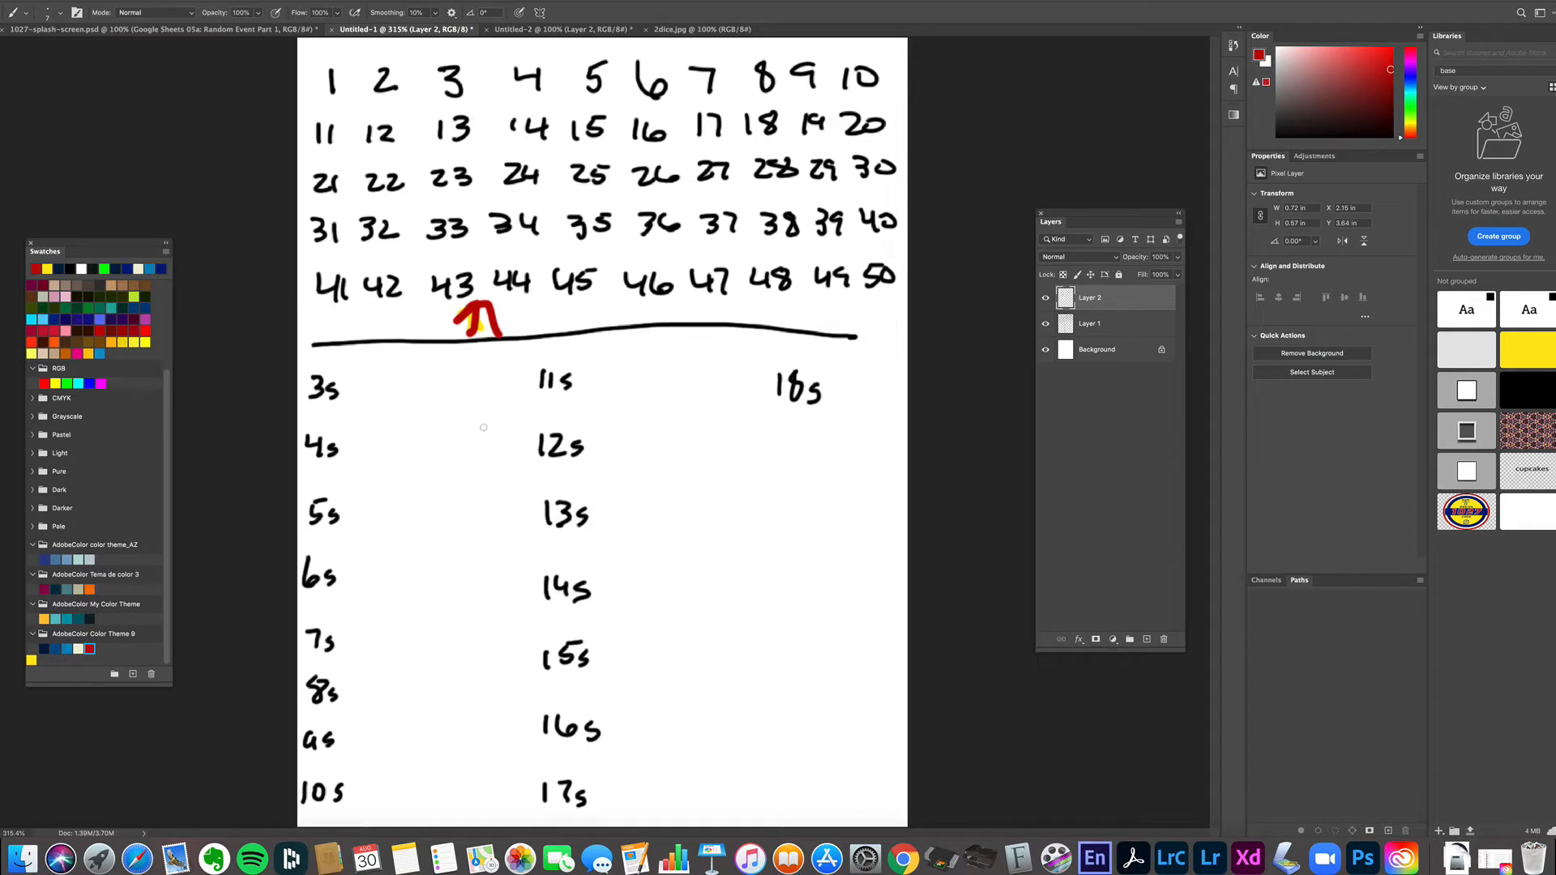
Switch to the RANDOM.ORG Dice Roller in Chrome, set it to 3 virtual dice and roll them
{"action": "key", "text": "super+Tab"}
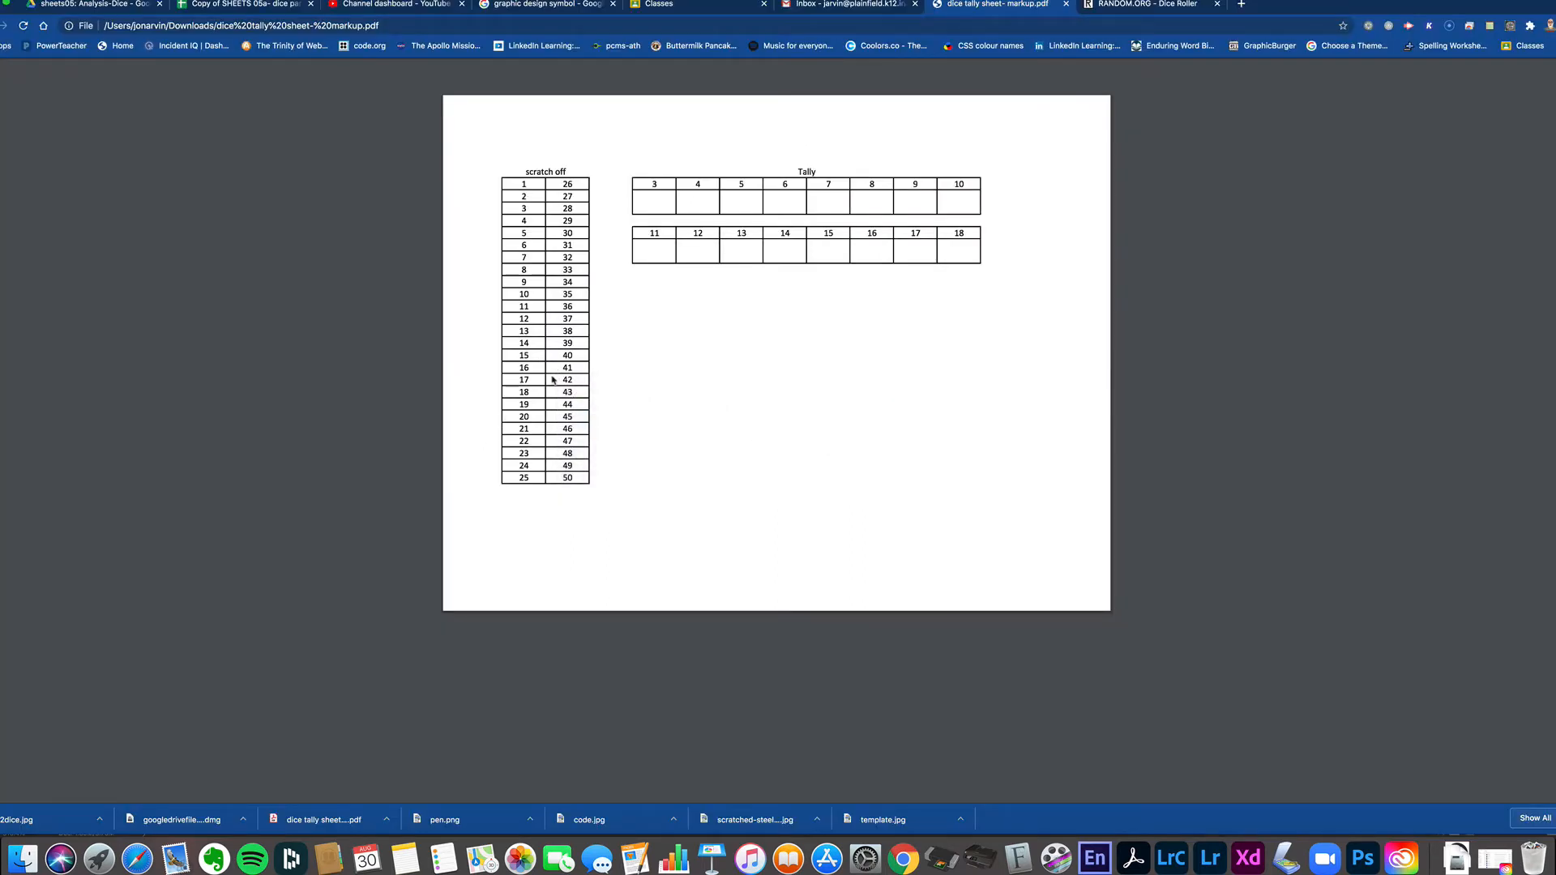
{"action": "key", "text": "ctrl+Tab"}
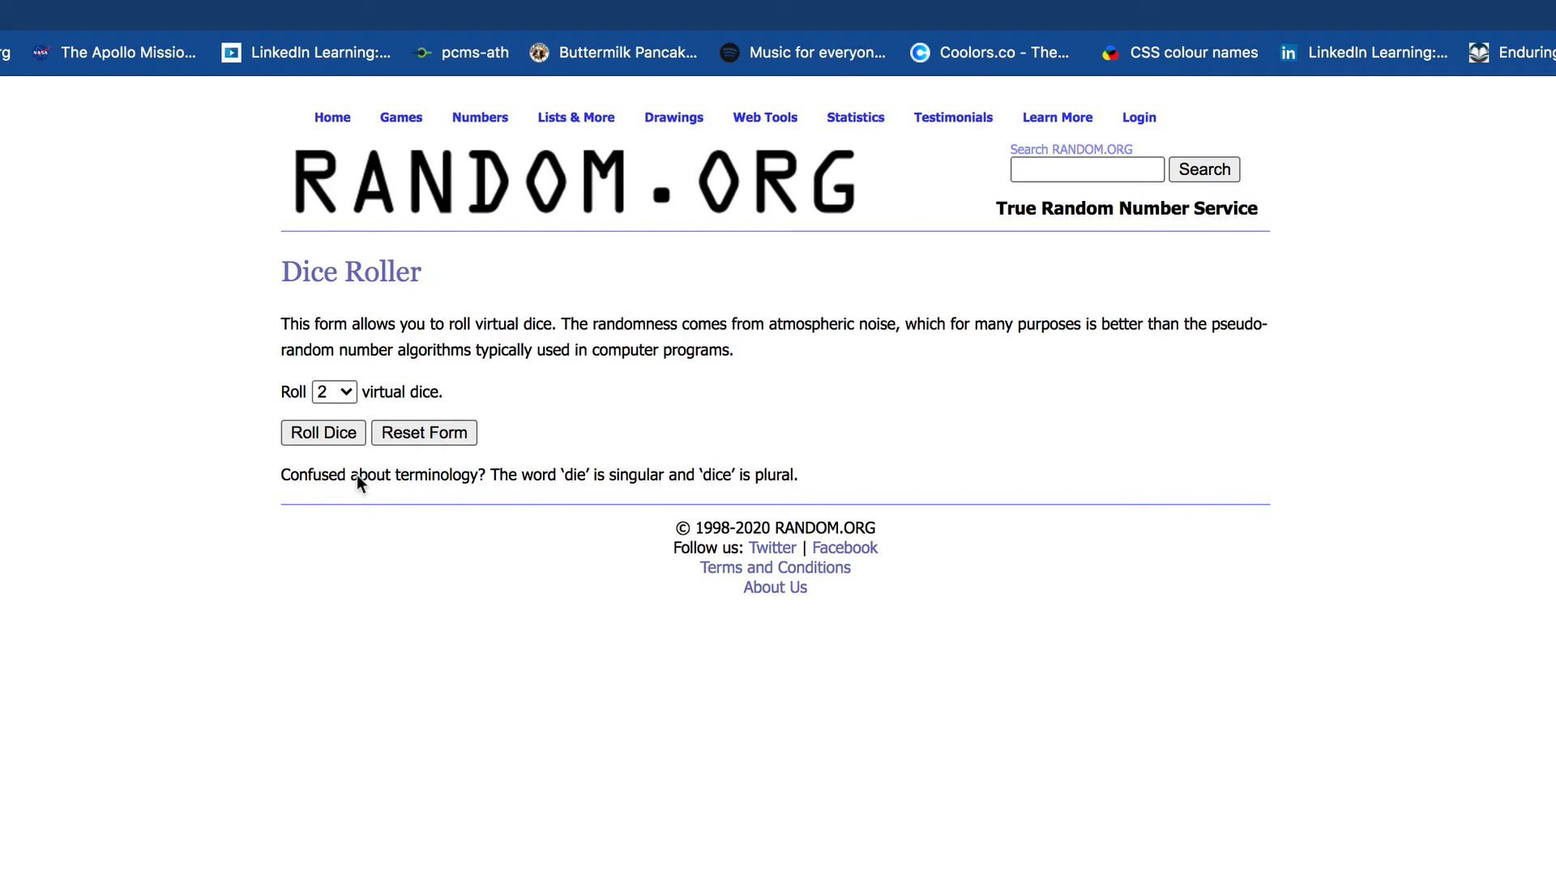
{"action": "left_click", "coordinate": [347, 393]}
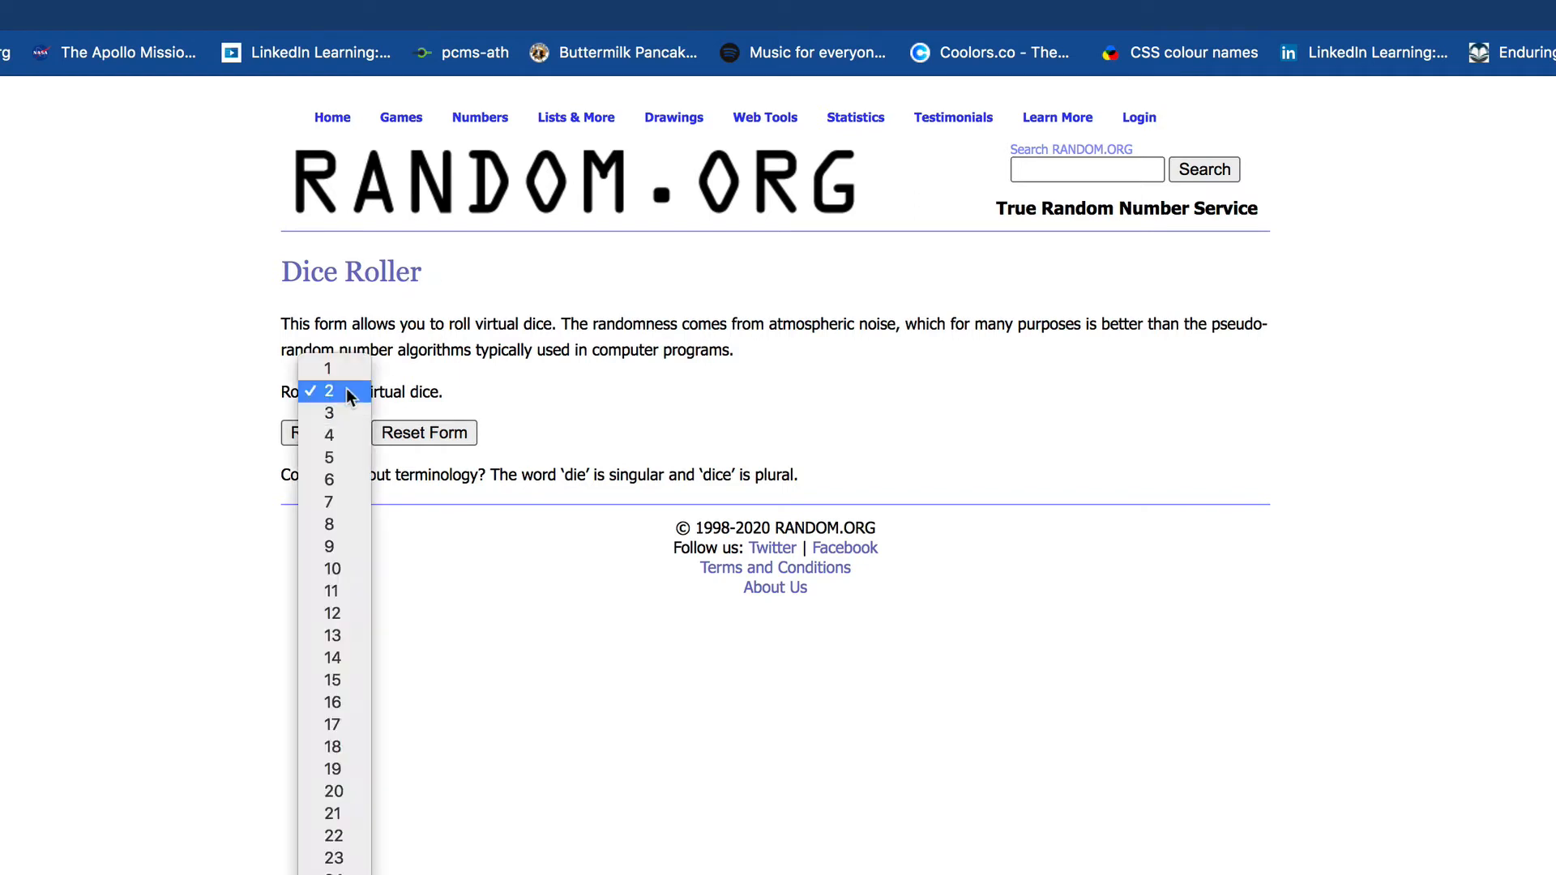
{"action": "left_click", "coordinate": [332, 414]}
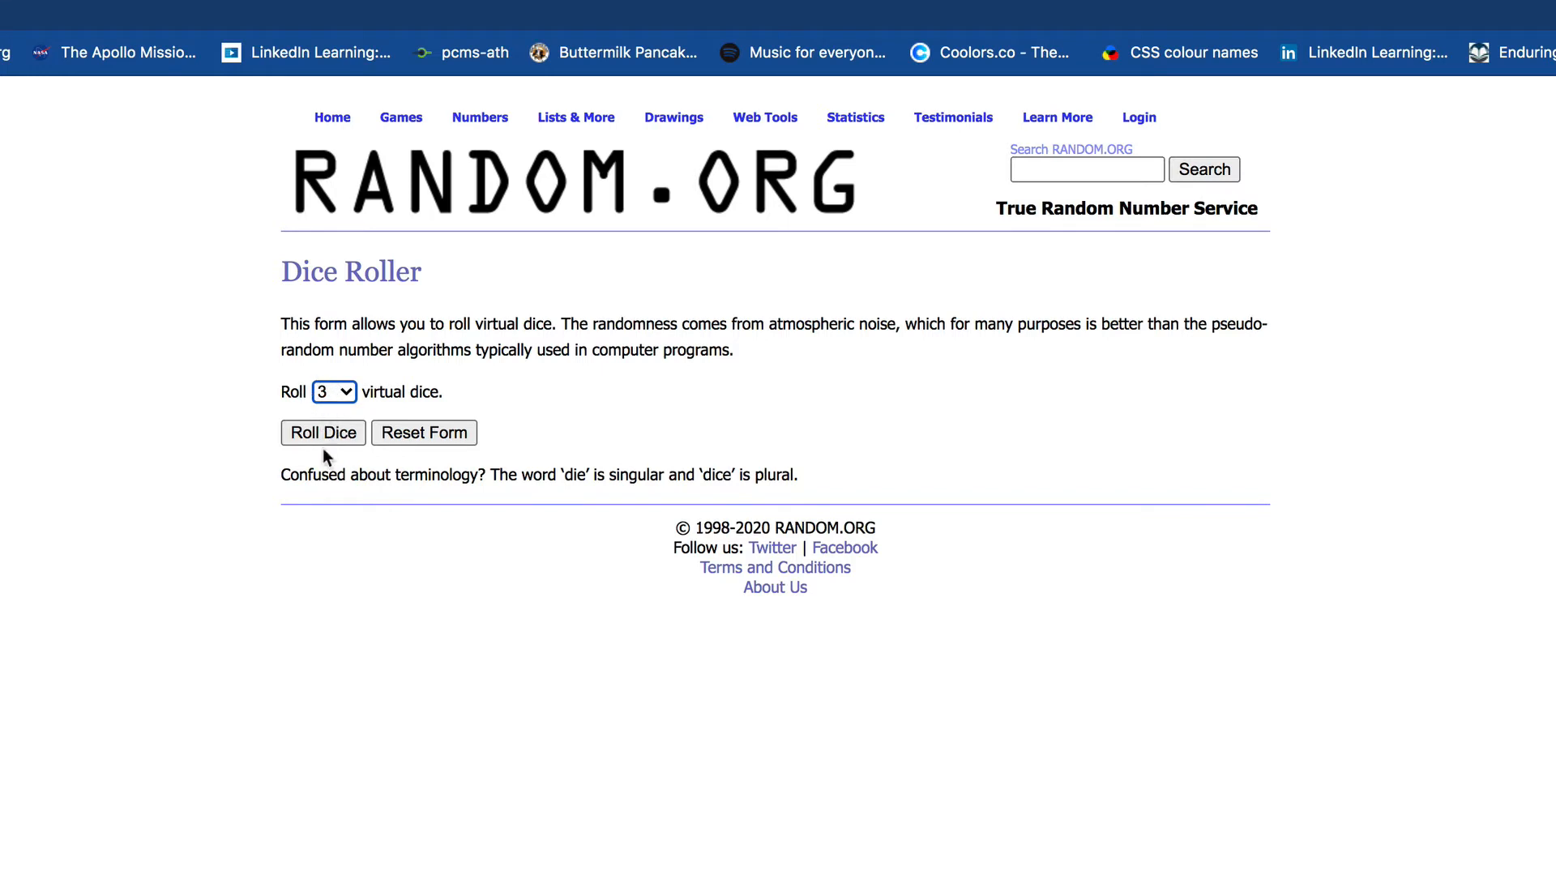
{"action": "left_click", "coordinate": [328, 438]}
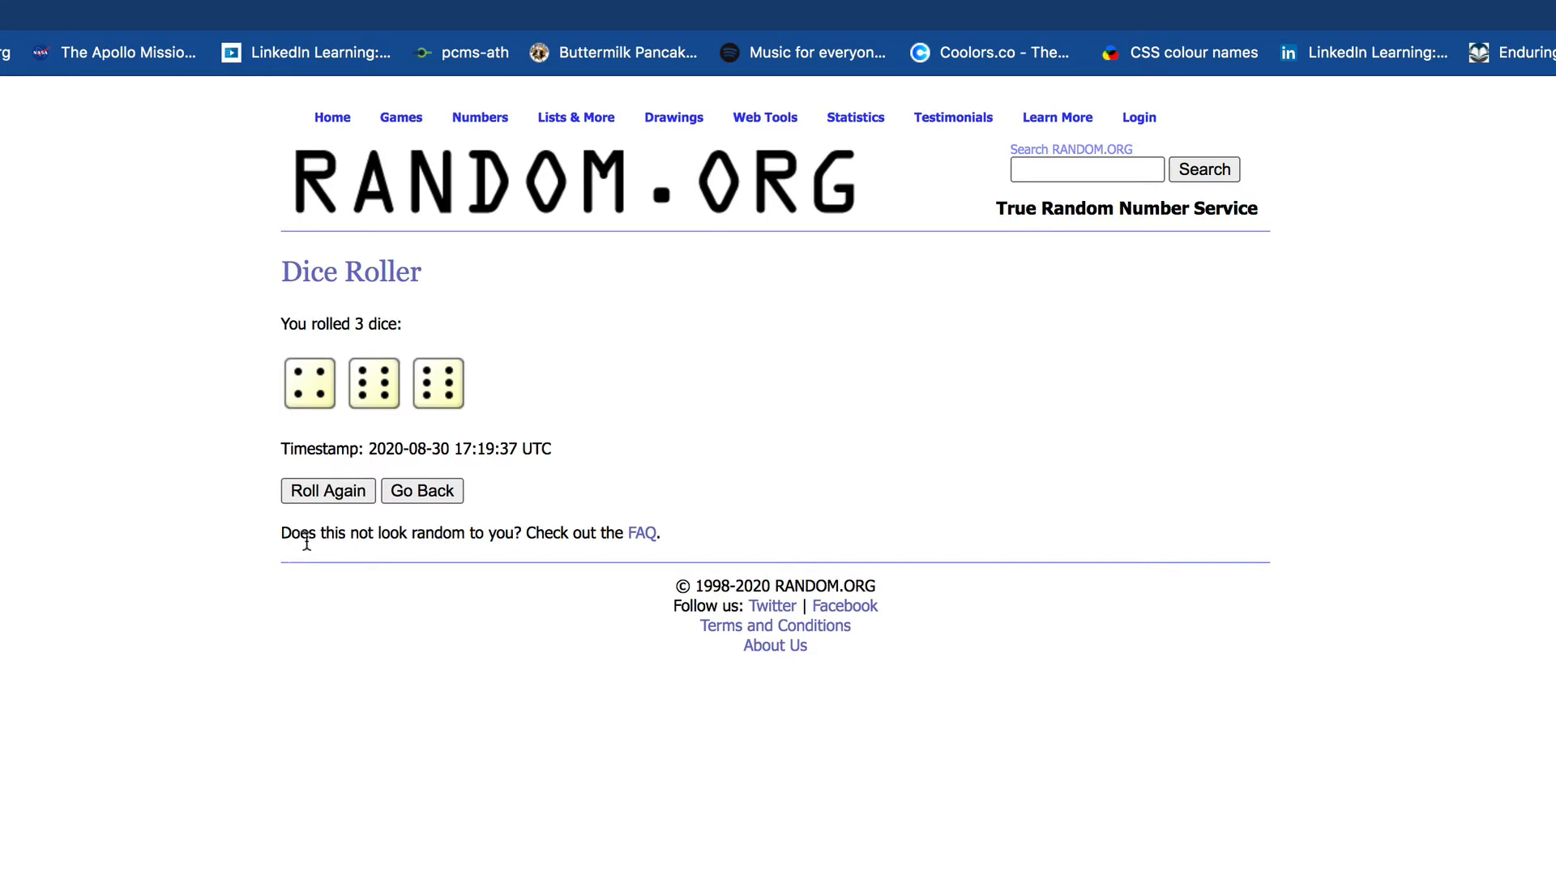
Roll the dice again, then cross off 1 and add a tally mark beside 15s on the Photoshop sheet
{"action": "left_click", "coordinate": [327, 494]}
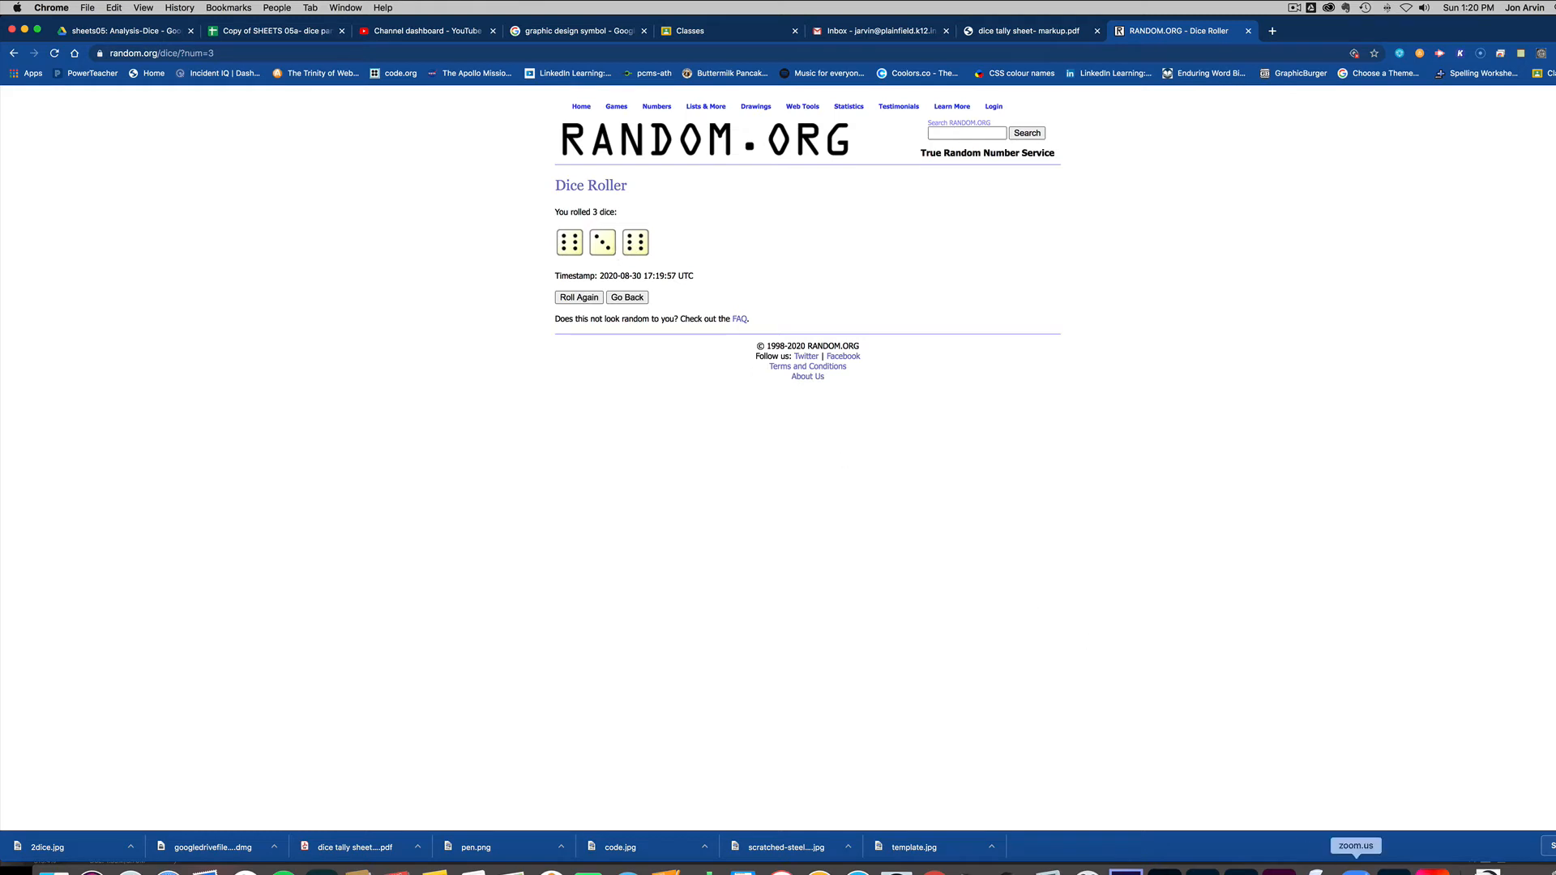
{"action": "left_click", "coordinate": [1406, 869]}
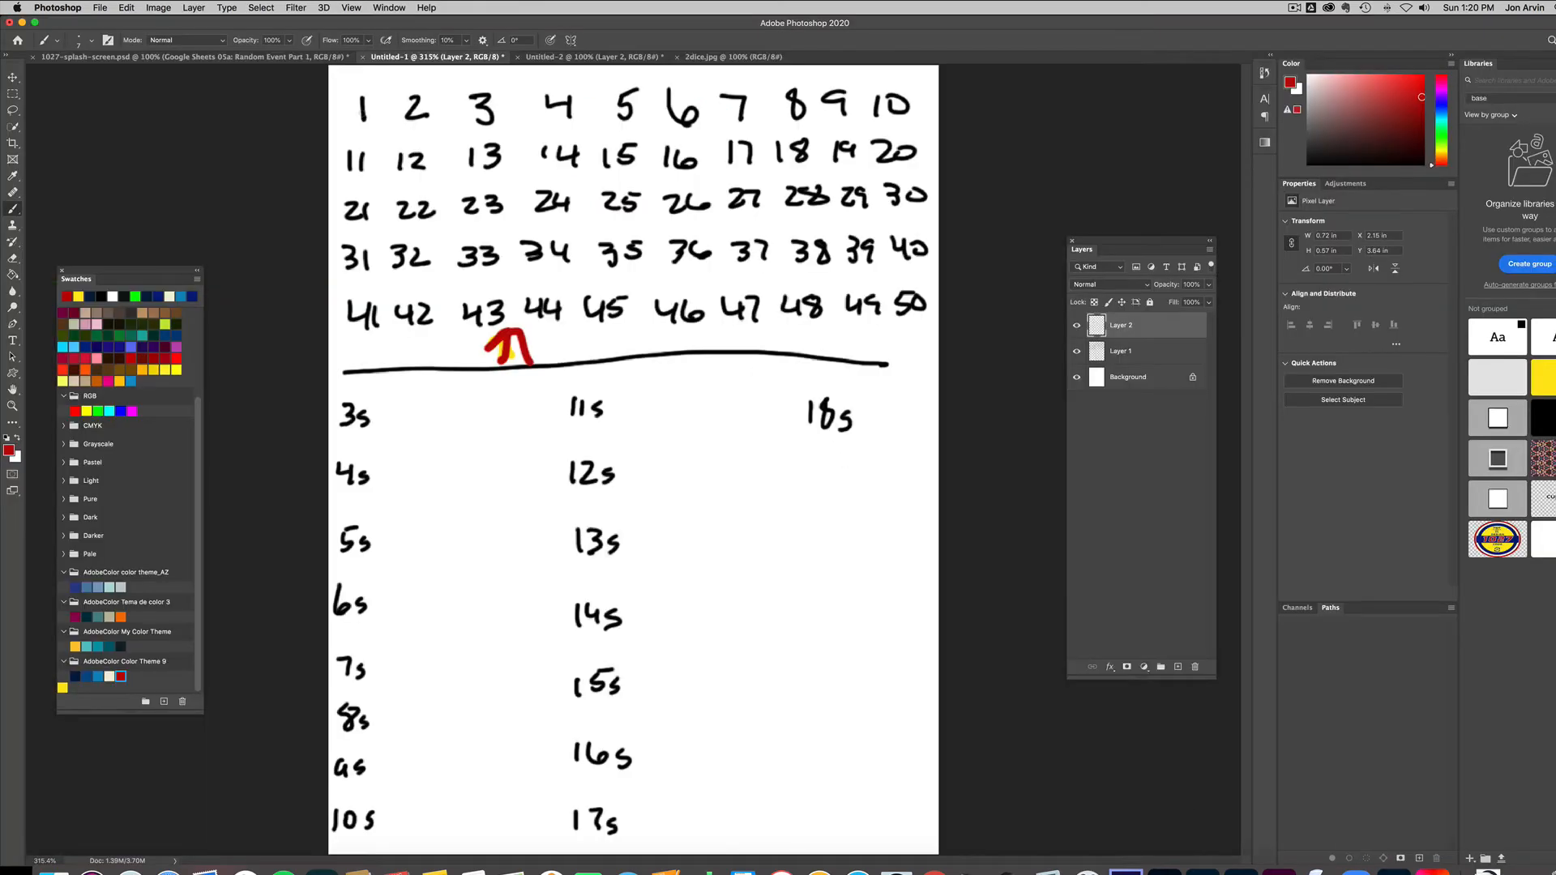
{"action": "left_click_drag", "start_coordinate": [375, 98], "coordinate": [349, 122]}
{"action": "left_click_drag", "start_coordinate": [638, 670], "coordinate": [639, 695]}
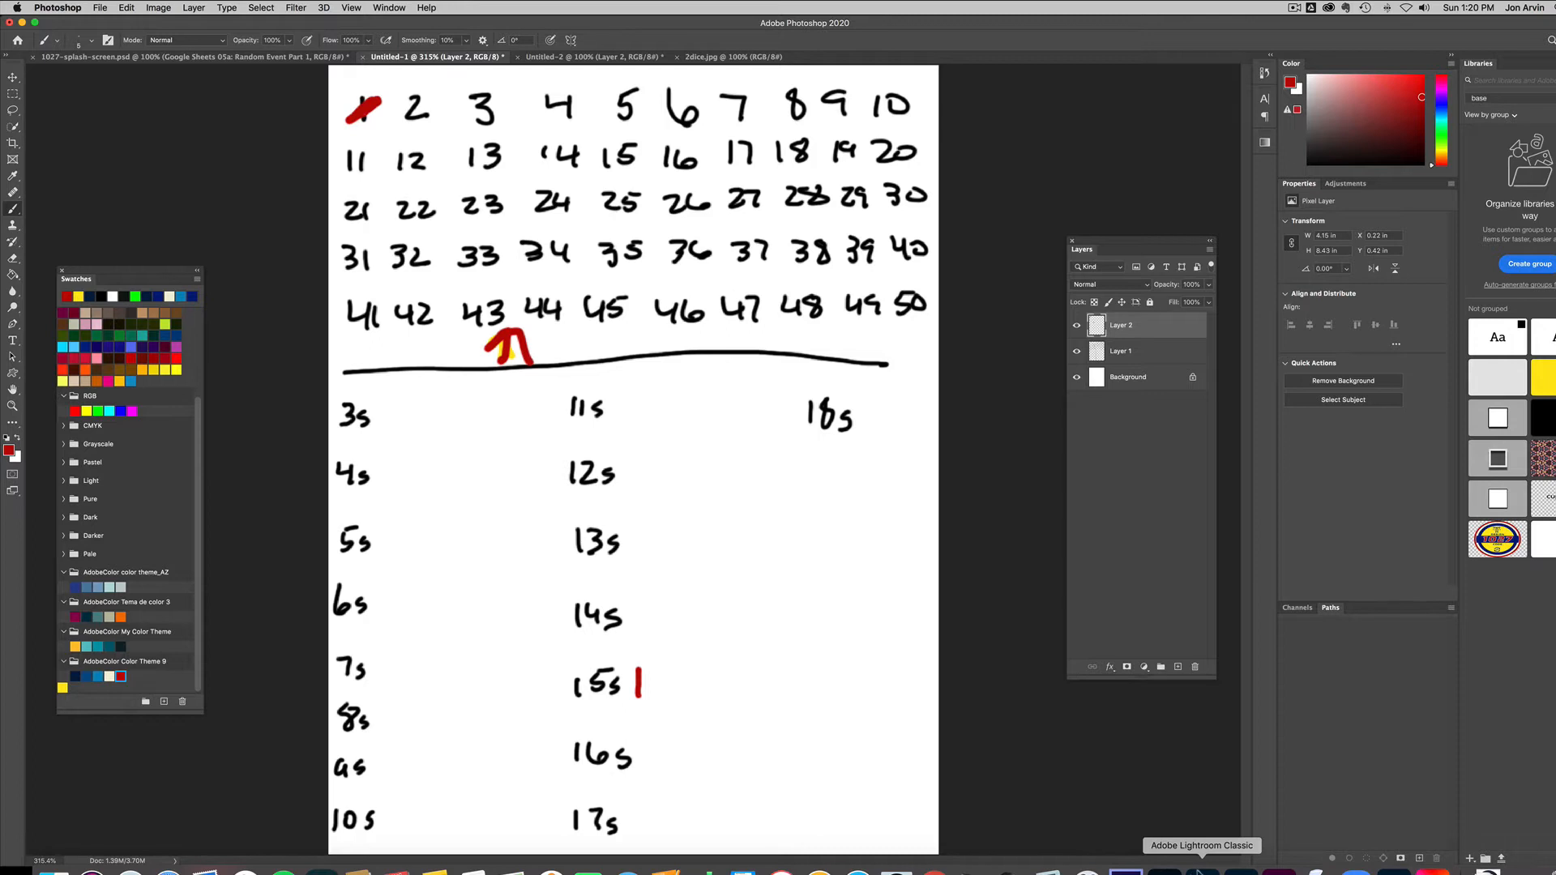
Roll the three dice in Chrome, then cross off 2 and add a tally mark beside 12s in Photoshop
{"action": "key", "text": "super+Tab"}
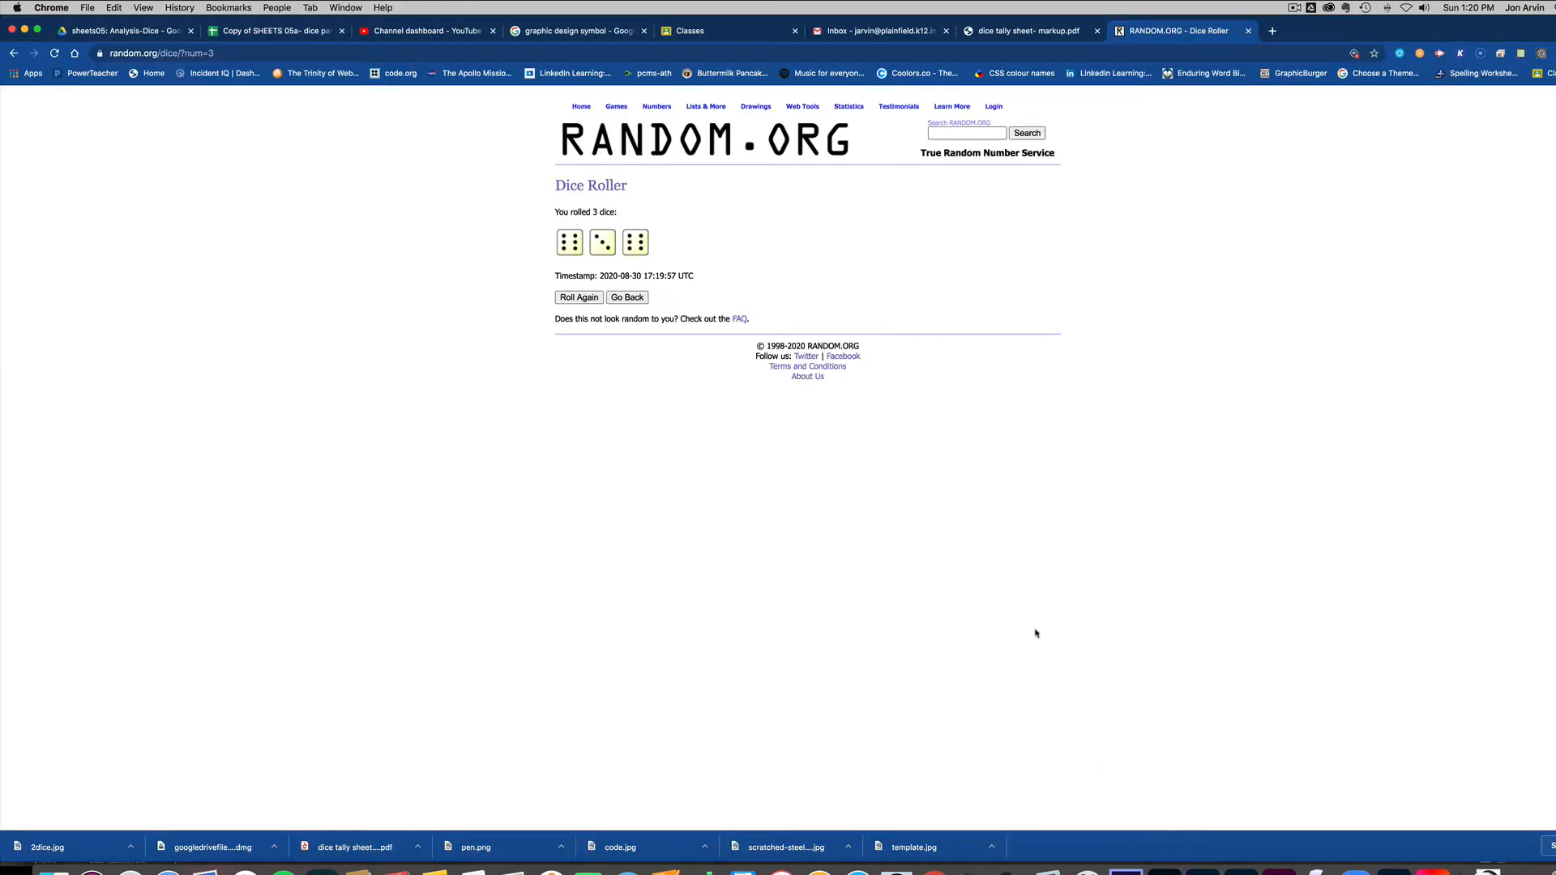
{"action": "left_click", "coordinate": [582, 300]}
{"action": "key", "text": "super+Tab"}
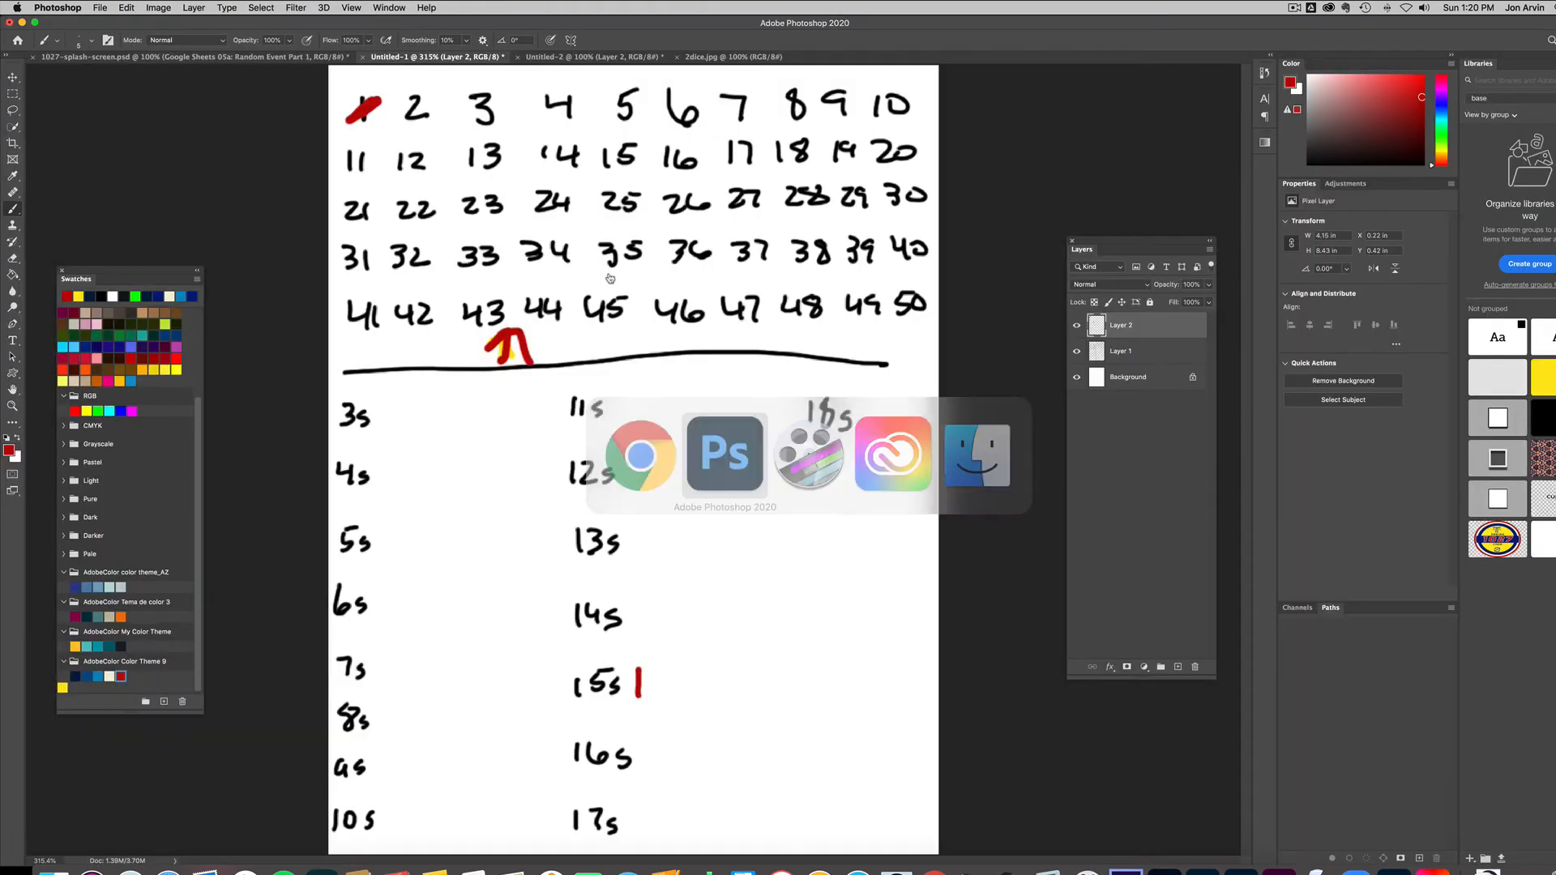
{"action": "left_click_drag", "start_coordinate": [386, 124], "coordinate": [432, 94]}
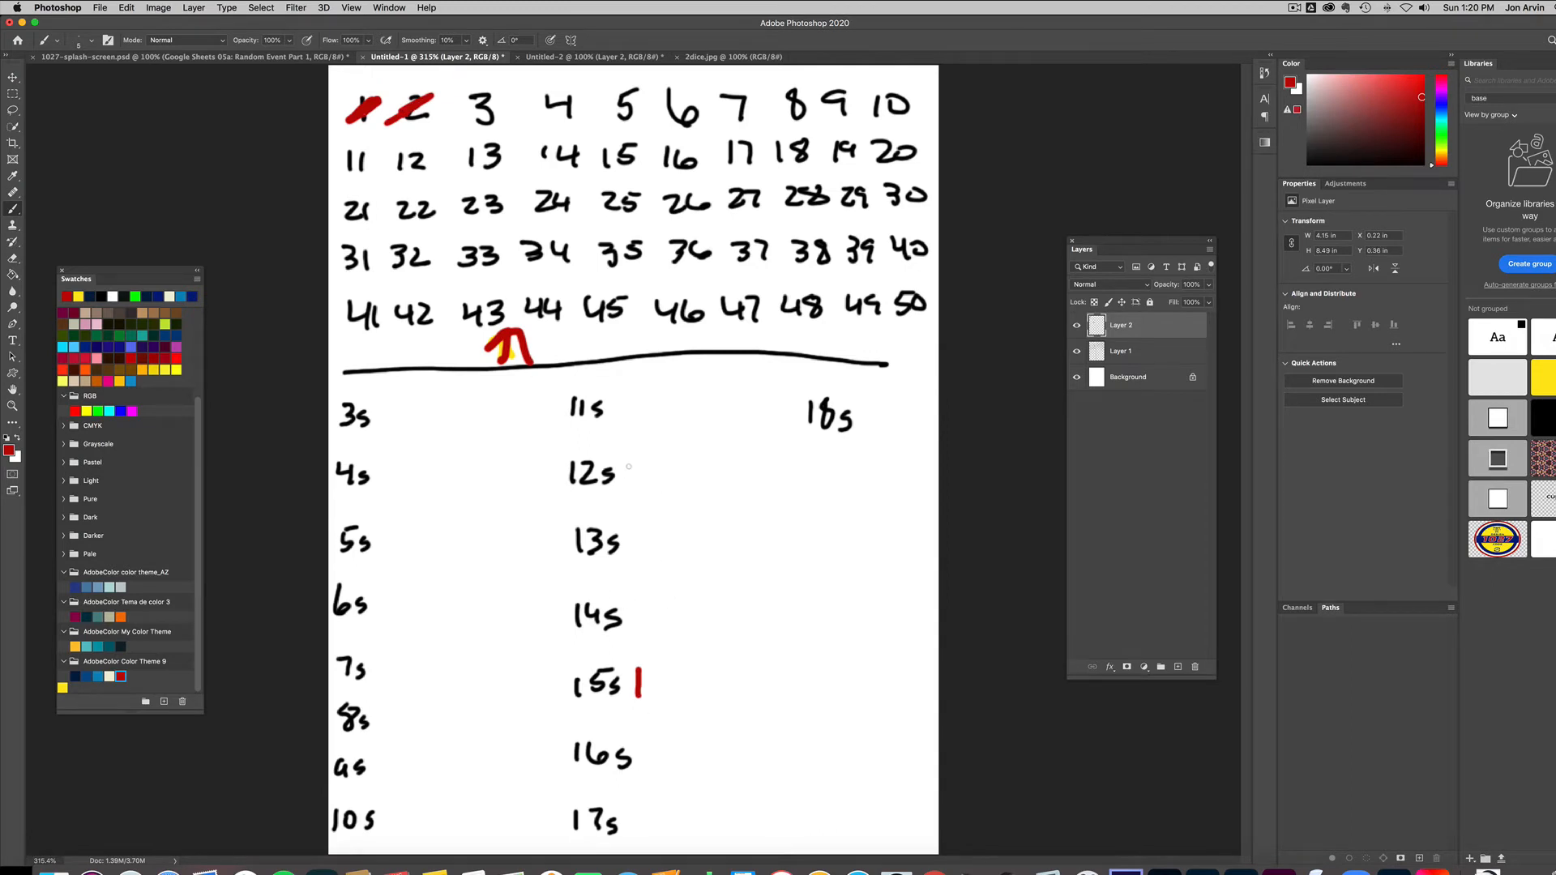
{"action": "left_click_drag", "start_coordinate": [628, 463], "coordinate": [629, 489]}
Roll the three dice in Chrome, then cross off 3 and add a tally mark beside 4s in Photoshop
{"action": "key", "text": "super+Tab"}
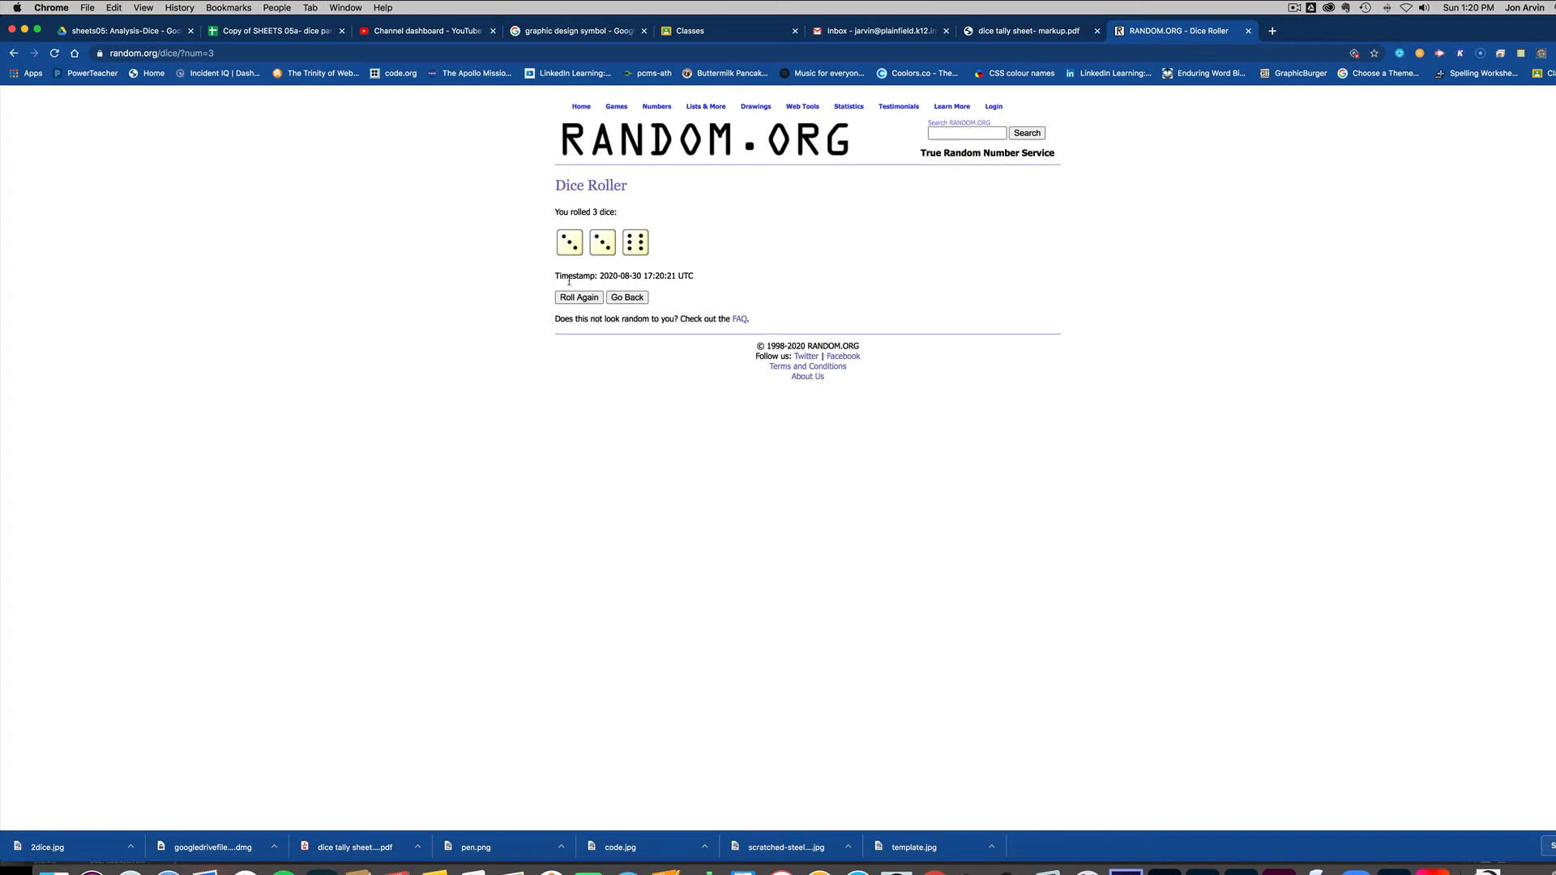
{"action": "left_click", "coordinate": [571, 299]}
{"action": "key", "text": "super+Tab"}
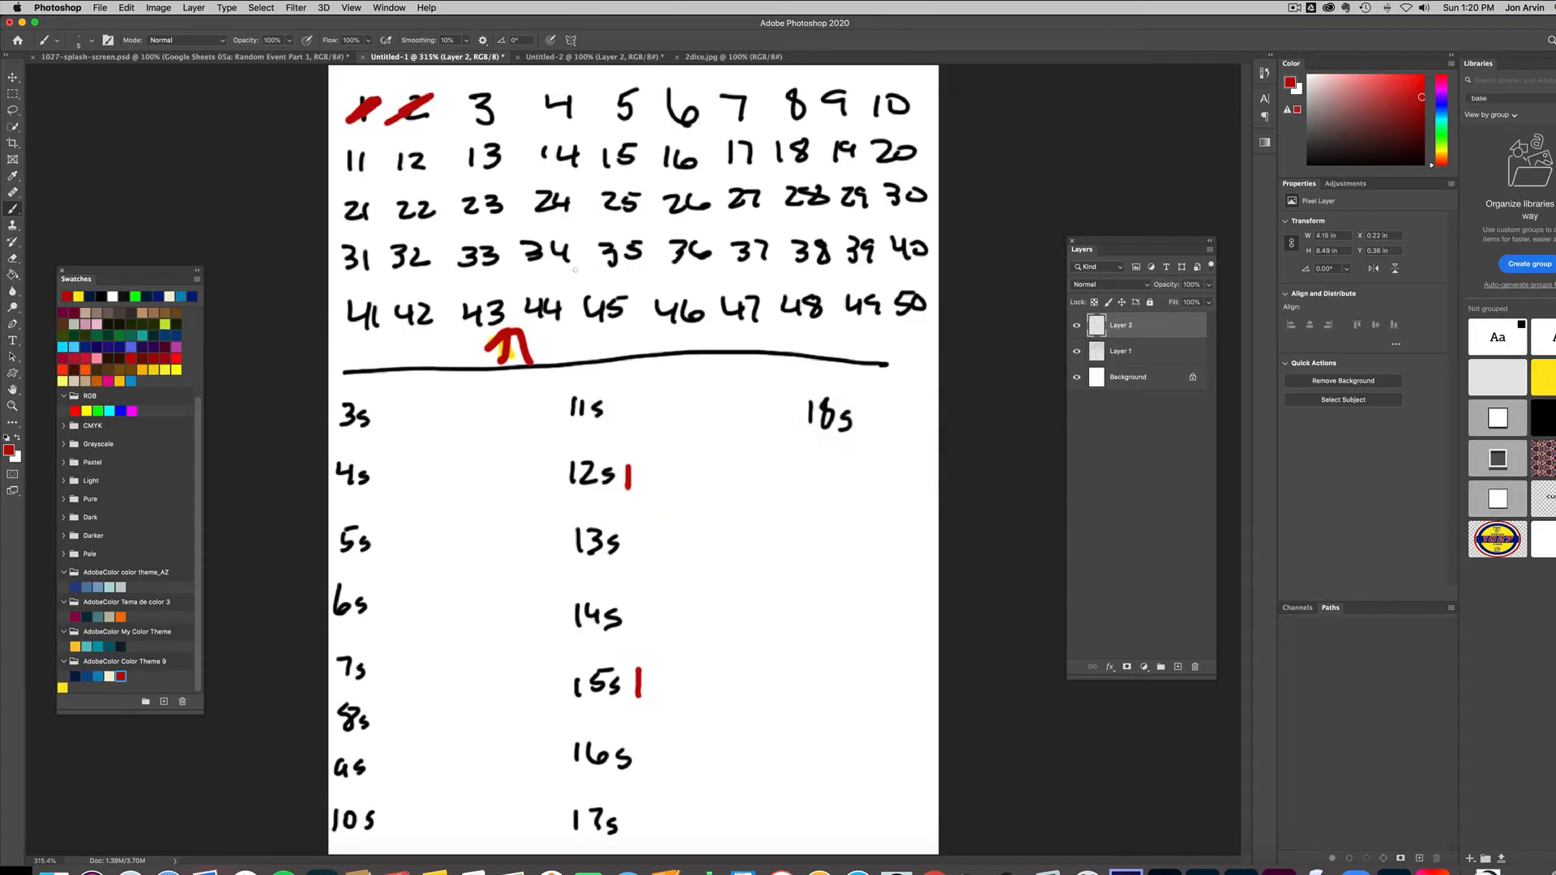
{"action": "left_click_drag", "start_coordinate": [491, 105], "coordinate": [485, 118]}
{"action": "left_click_drag", "start_coordinate": [388, 461], "coordinate": [384, 494]}
Roll the three dice in Chrome, then cross off 4 and add a tally mark beside 13s in Photoshop
{"action": "key", "text": "super+Tab"}
{"action": "left_click", "coordinate": [580, 298]}
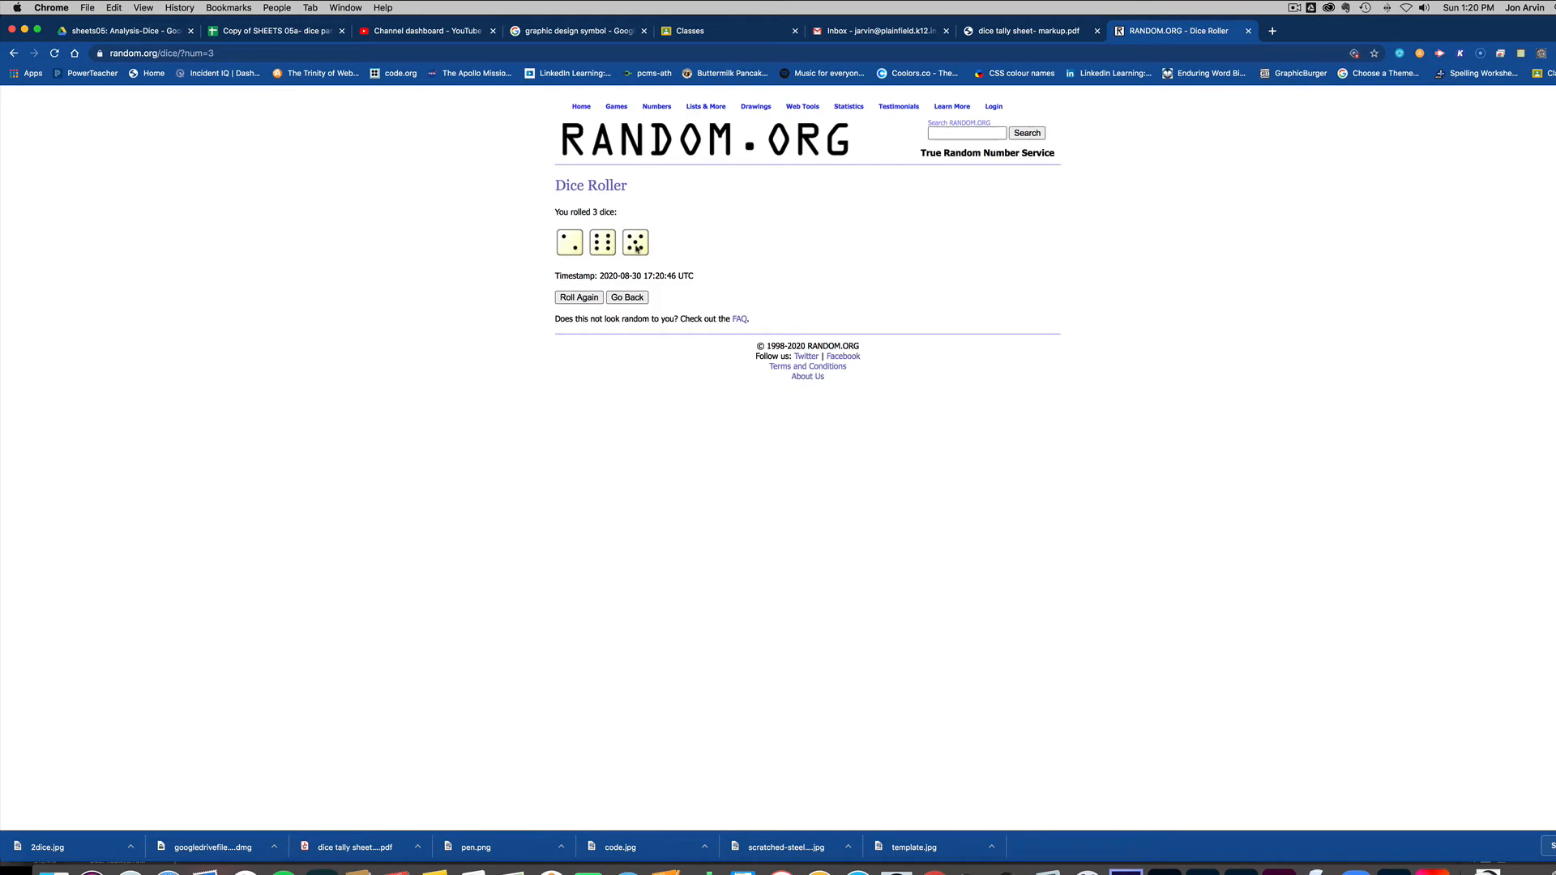
{"action": "key", "text": "super+Tab"}
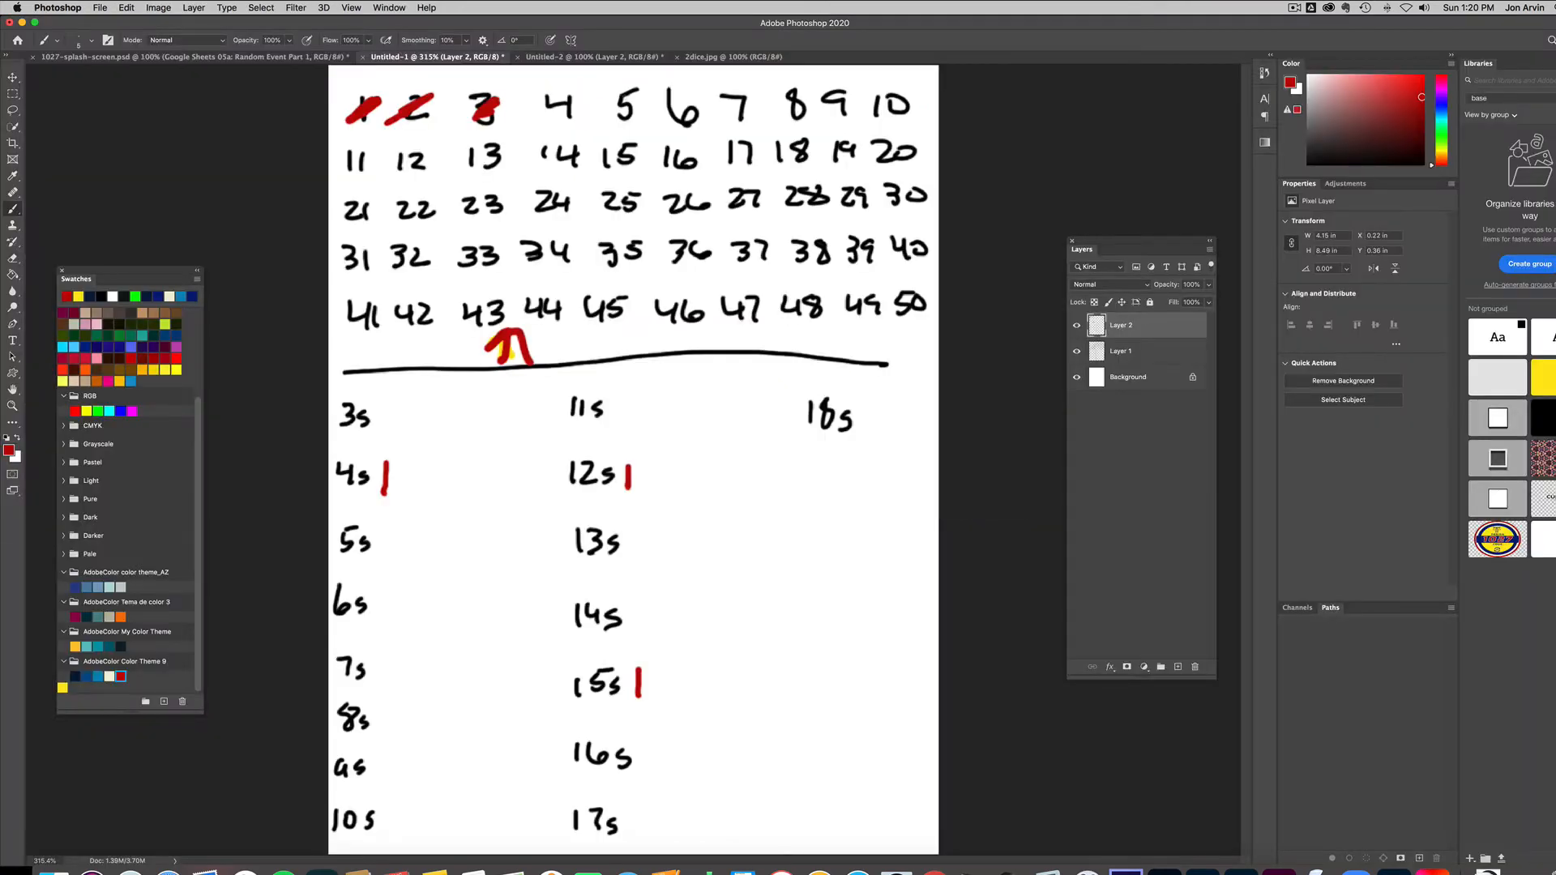
{"action": "left_click_drag", "start_coordinate": [545, 114], "coordinate": [575, 95]}
Roll the three dice in Chrome, then cross off 5 and add a second tally mark beside 13s in Photoshop
{"action": "key", "text": "super+Tab"}
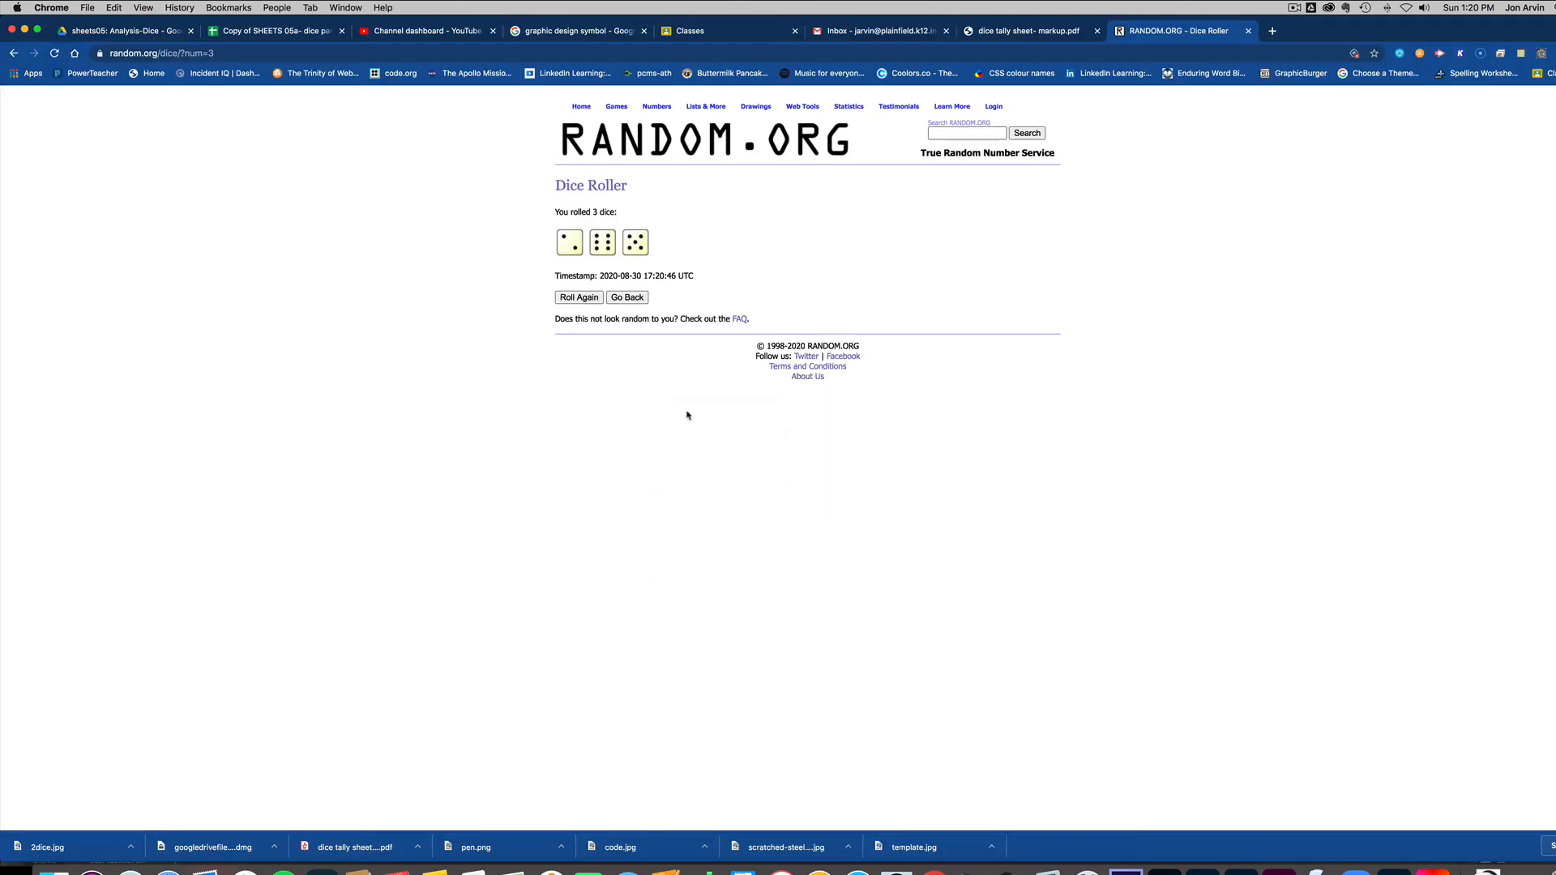
{"action": "left_click", "coordinate": [581, 299]}
{"action": "key", "text": "super+Tab"}
{"action": "left_click_drag", "start_coordinate": [637, 94], "coordinate": [609, 121]}
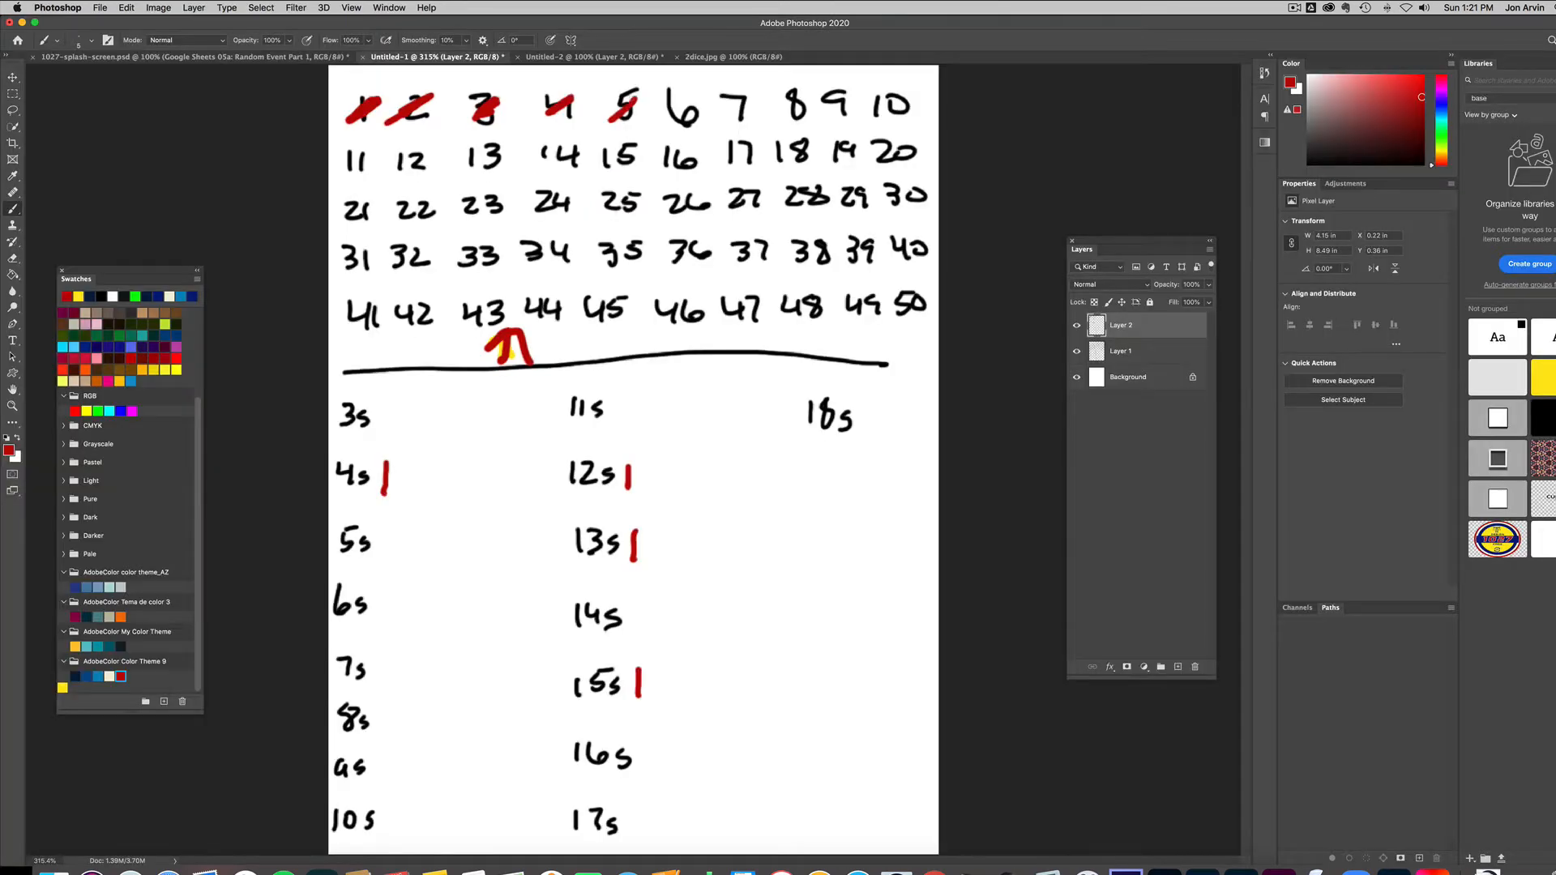
{"action": "left_click_drag", "start_coordinate": [646, 527], "coordinate": [647, 566]}
{"action": "left_click", "coordinate": [1294, 11]}
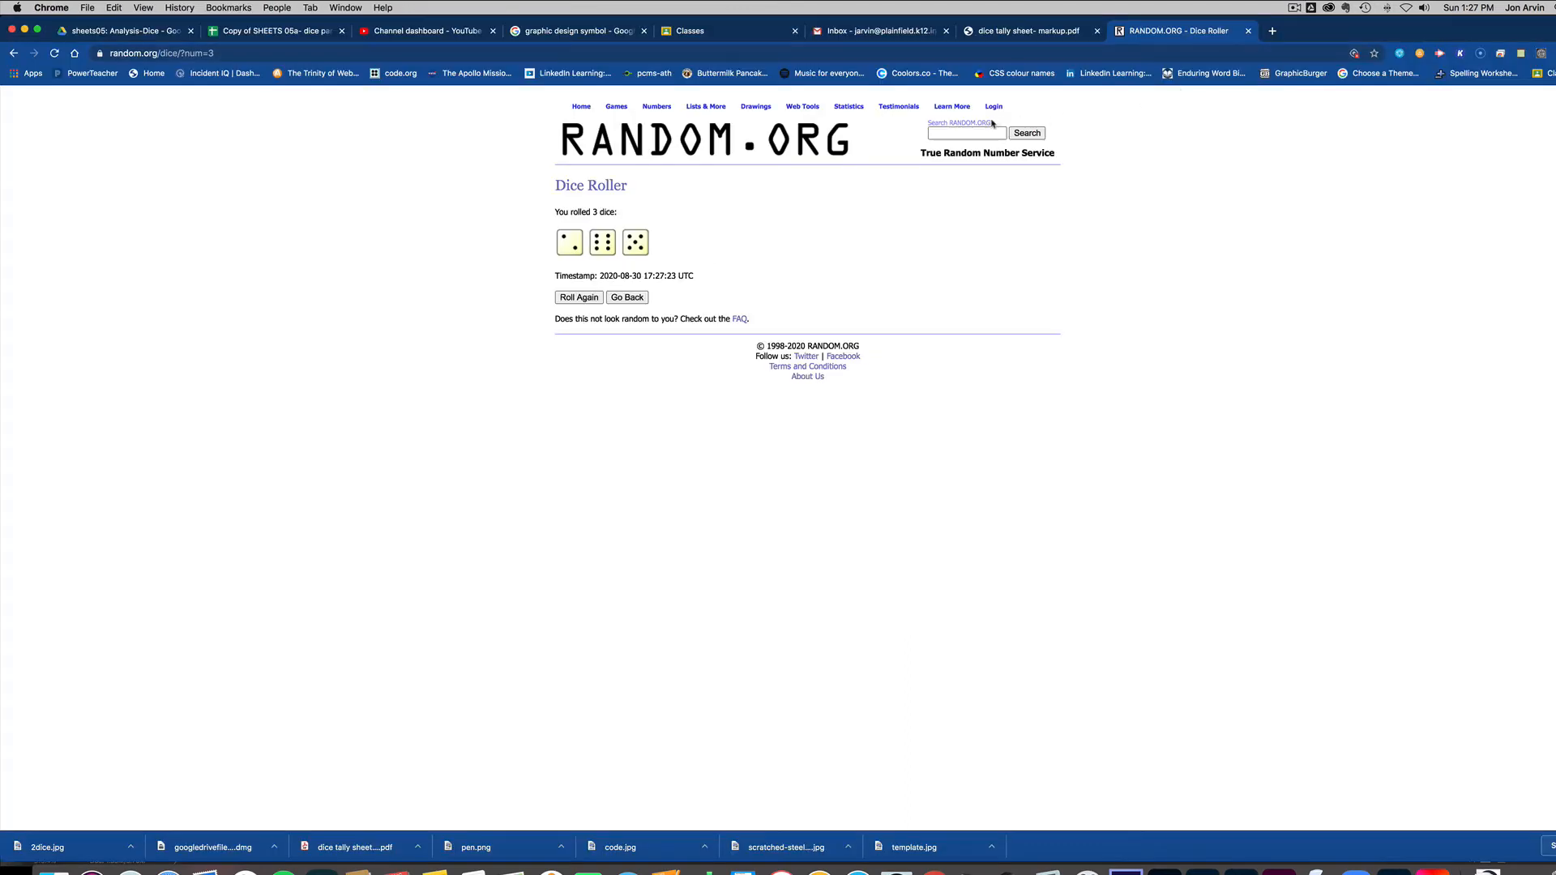
Roll the three dice in Chrome, then cross off 46 and add a tally mark beside 10s in Photoshop
{"action": "left_click", "coordinate": [581, 297]}
{"action": "key", "text": "super+Tab"}
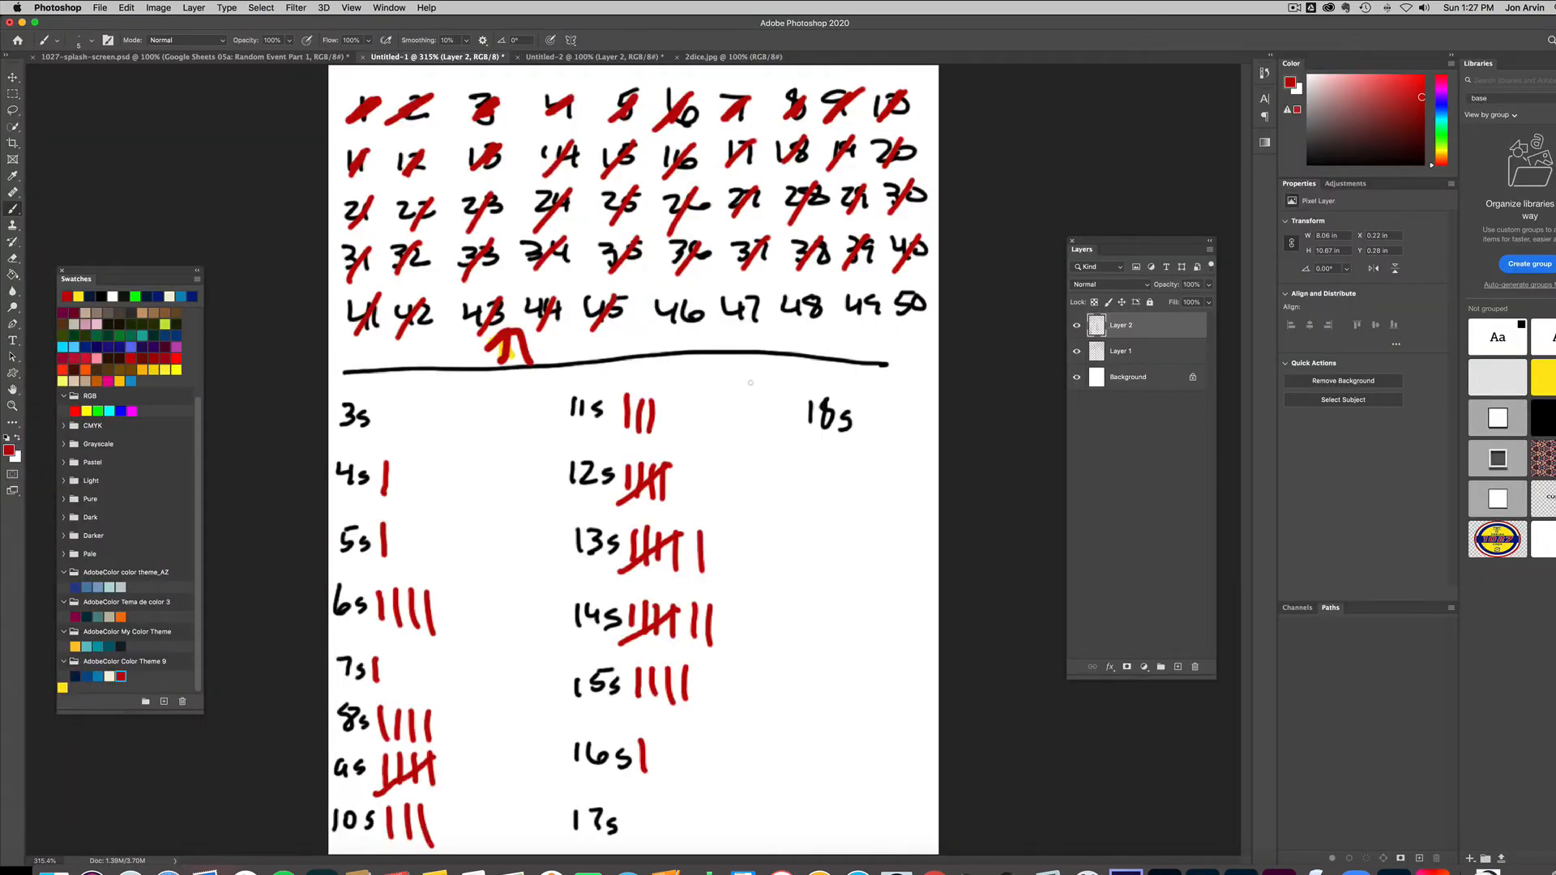
{"action": "left_click_drag", "start_coordinate": [697, 294], "coordinate": [667, 348]}
Roll the three dice in Chrome, then cross off 47 and add a tally mark beside 9s in Photoshop
{"action": "key", "text": "super+Tab"}
{"action": "left_click", "coordinate": [572, 298]}
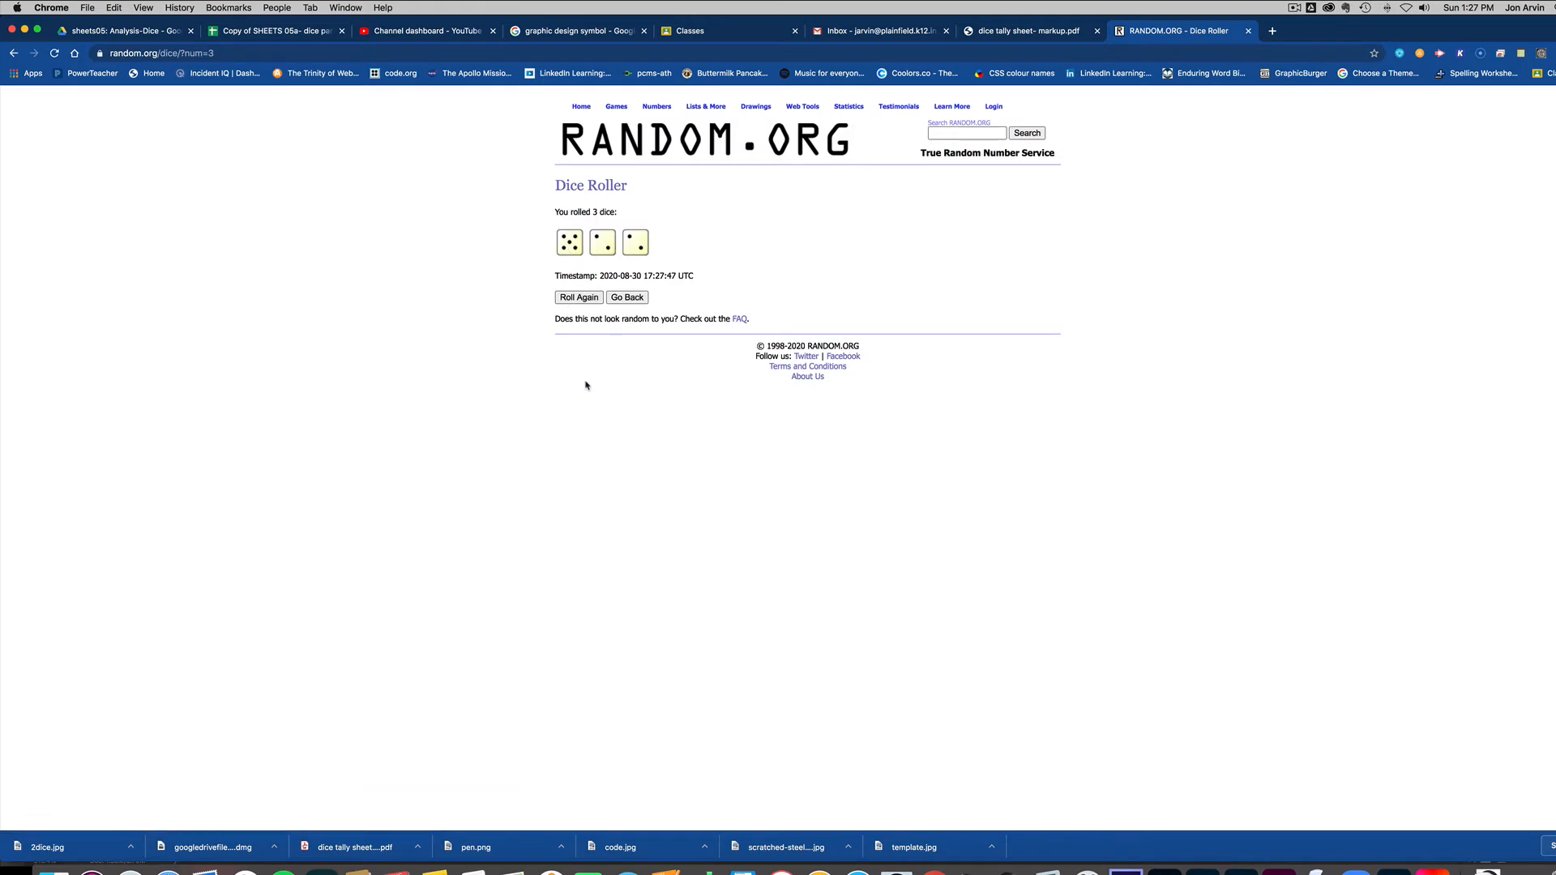
{"action": "key", "text": "super+Tab"}
{"action": "left_click_drag", "start_coordinate": [752, 296], "coordinate": [716, 338]}
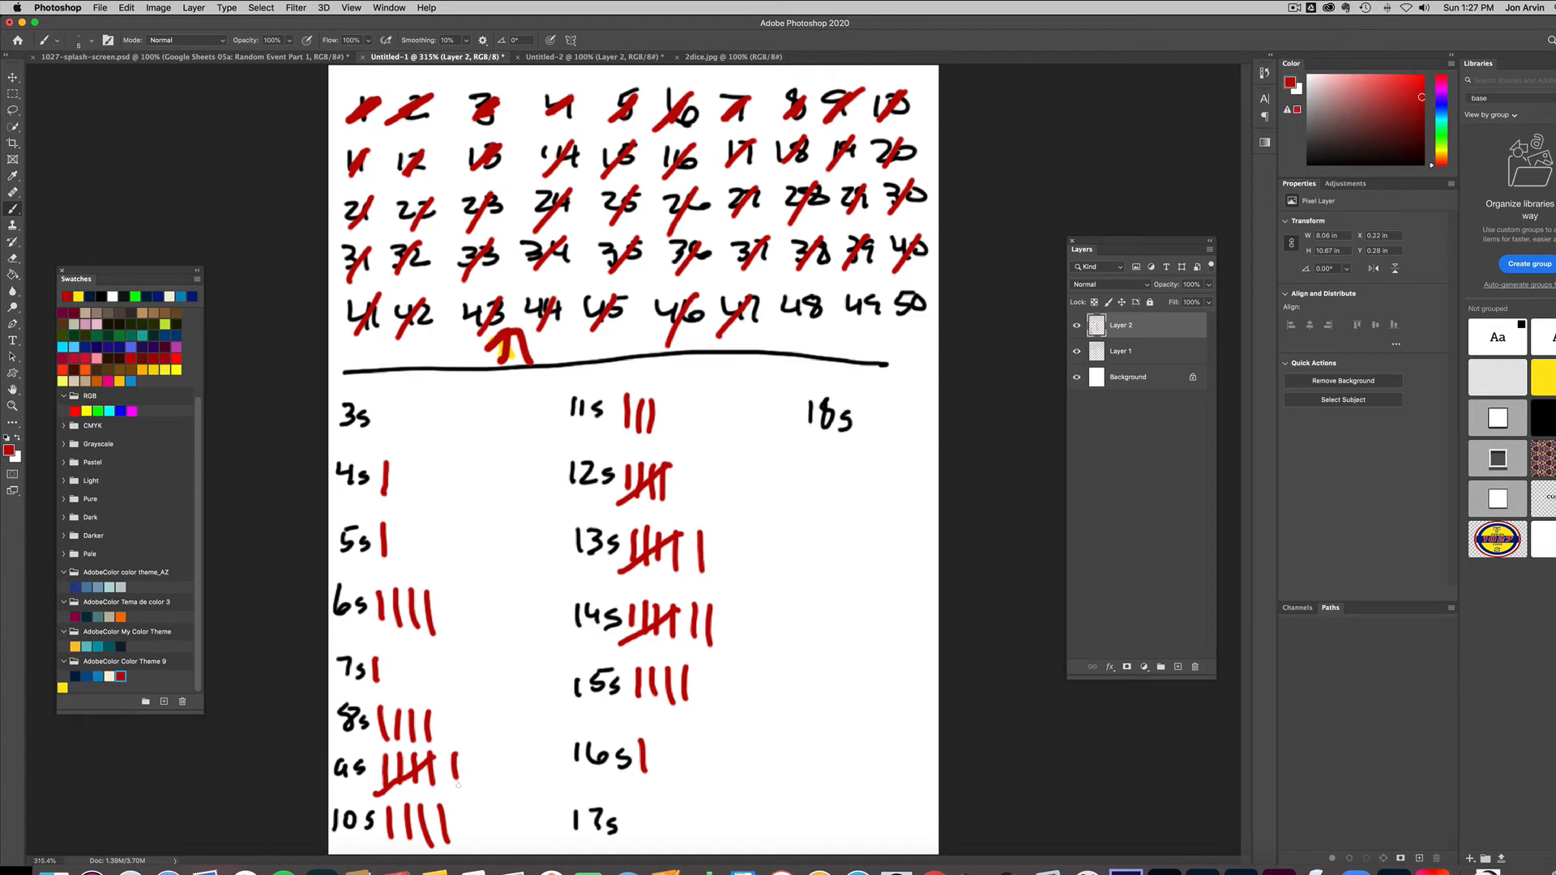
Roll the three dice in Chrome, then cross off 48 and add a tally mark beside 11s in Photoshop
{"action": "key", "text": "super+Tab"}
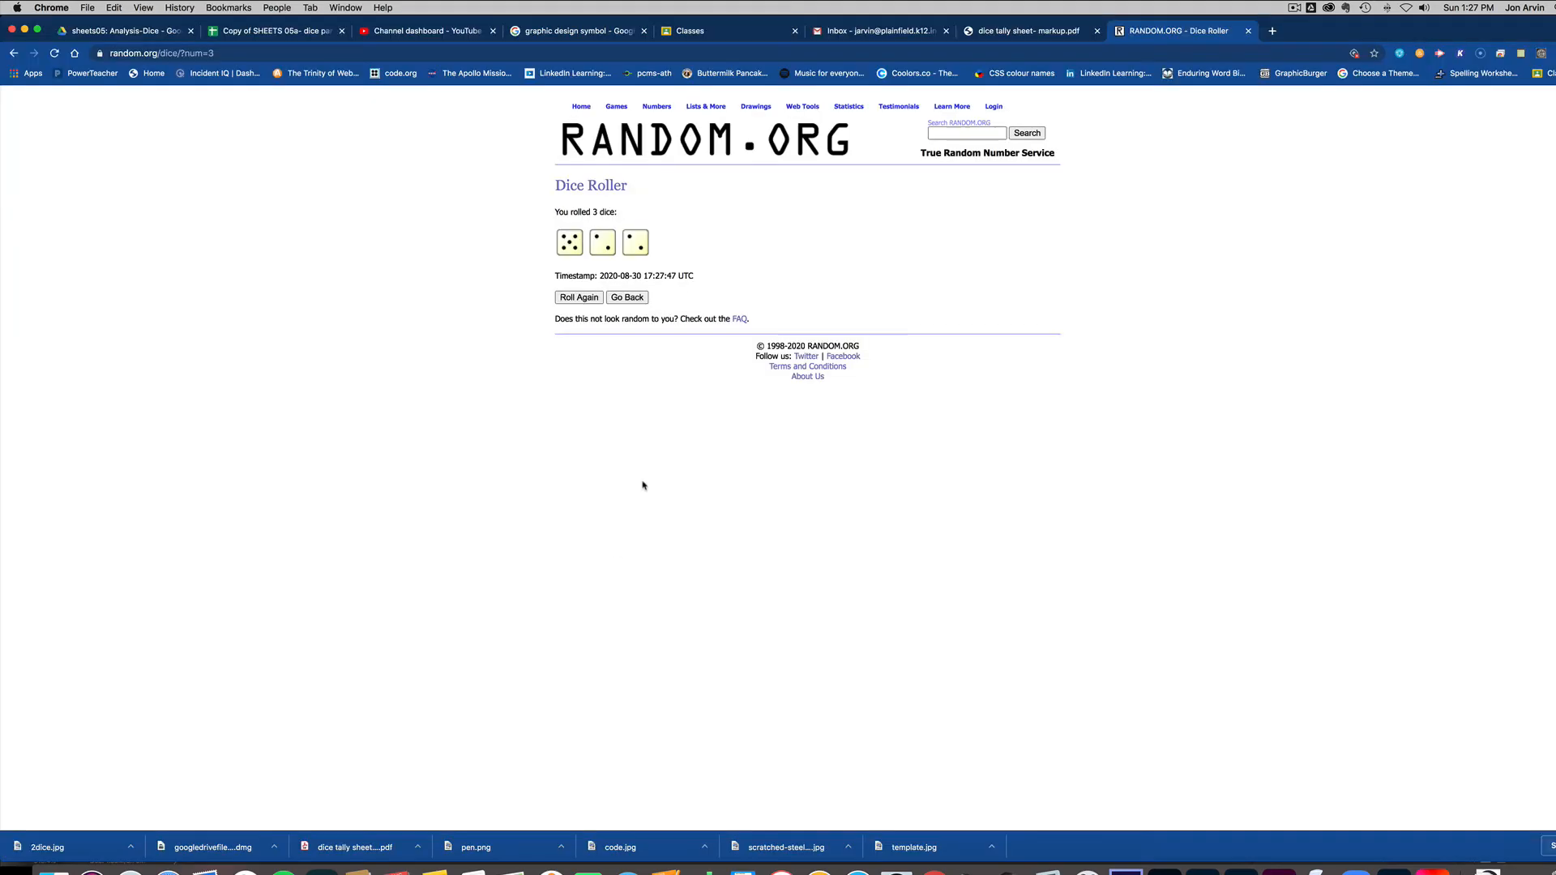
{"action": "left_click", "coordinate": [579, 297]}
{"action": "key", "text": "super+Tab"}
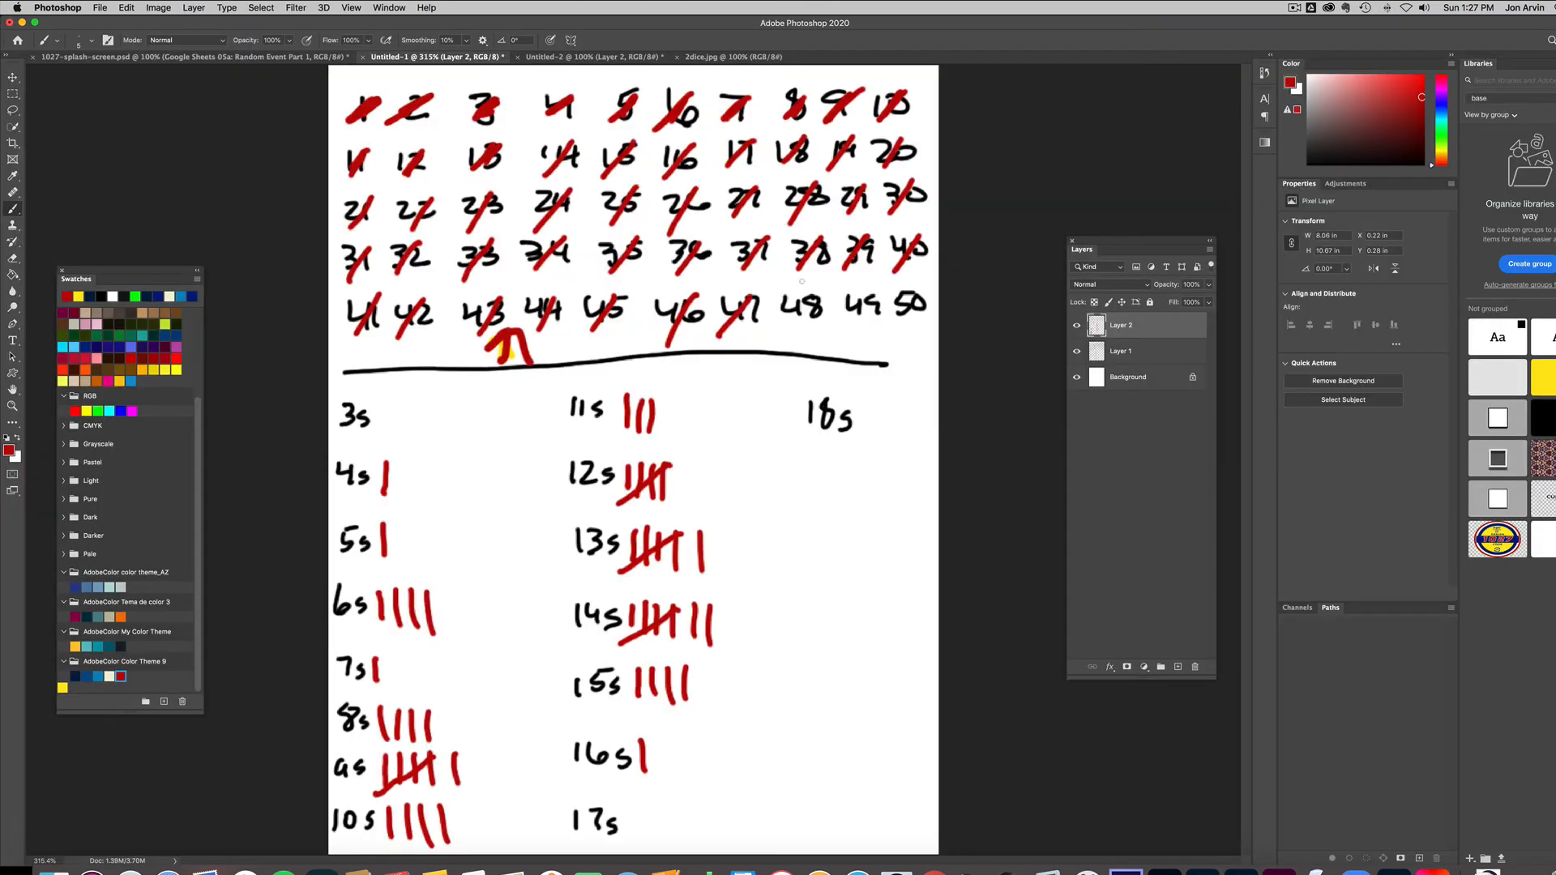
{"action": "left_click_drag", "start_coordinate": [818, 294], "coordinate": [787, 328]}
Roll the three dice in Chrome, then cross off 49 and add a tally mark beside 9s in Photoshop
{"action": "key", "text": "super+Tab"}
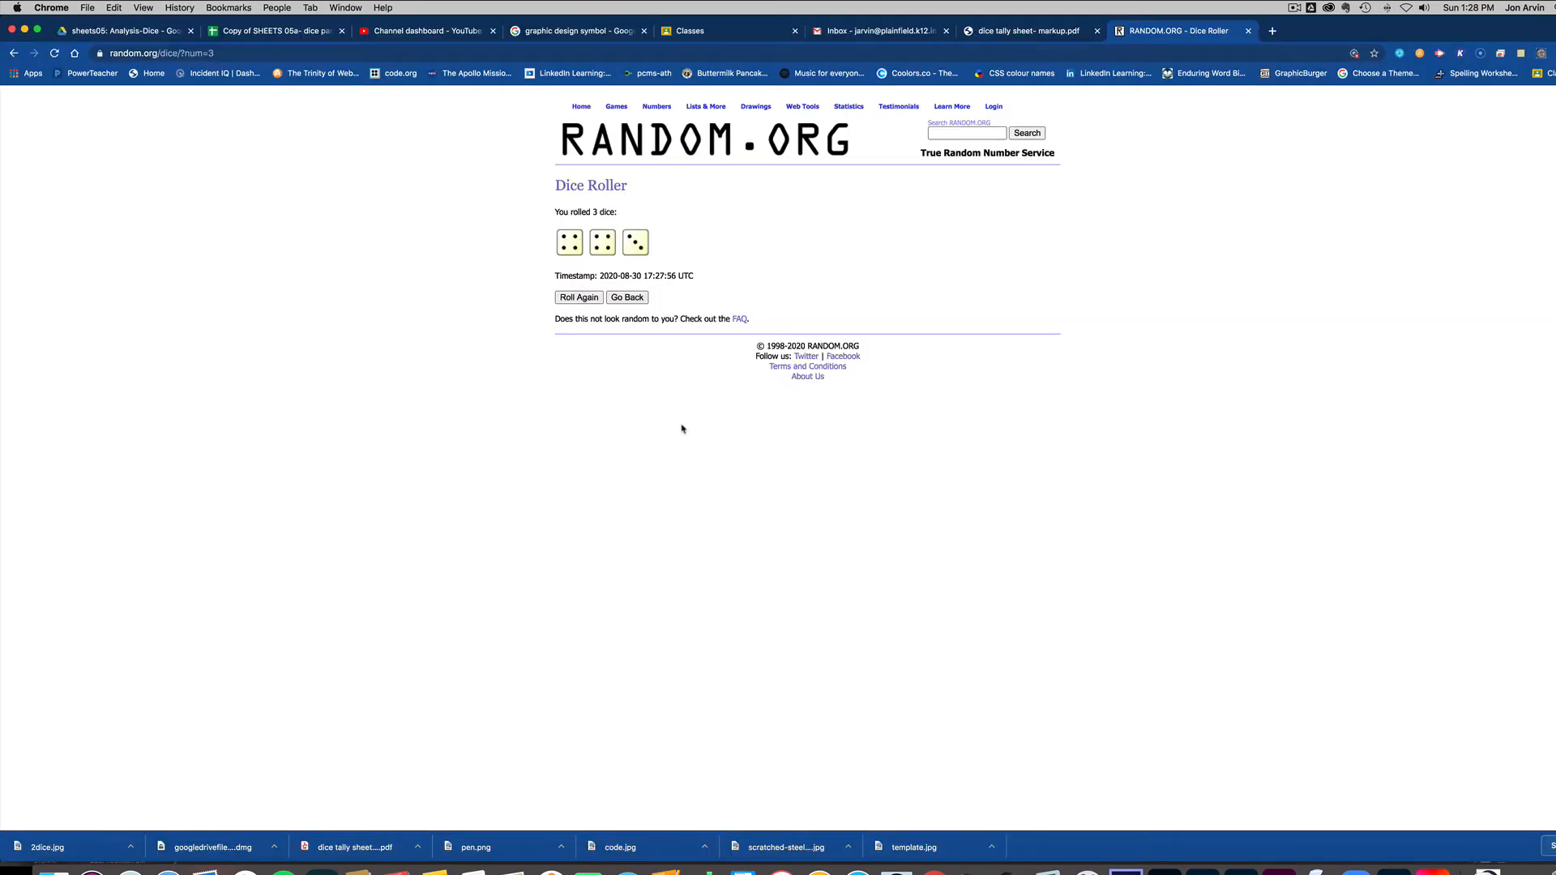
{"action": "left_click", "coordinate": [578, 297]}
{"action": "key", "text": "super+Tab"}
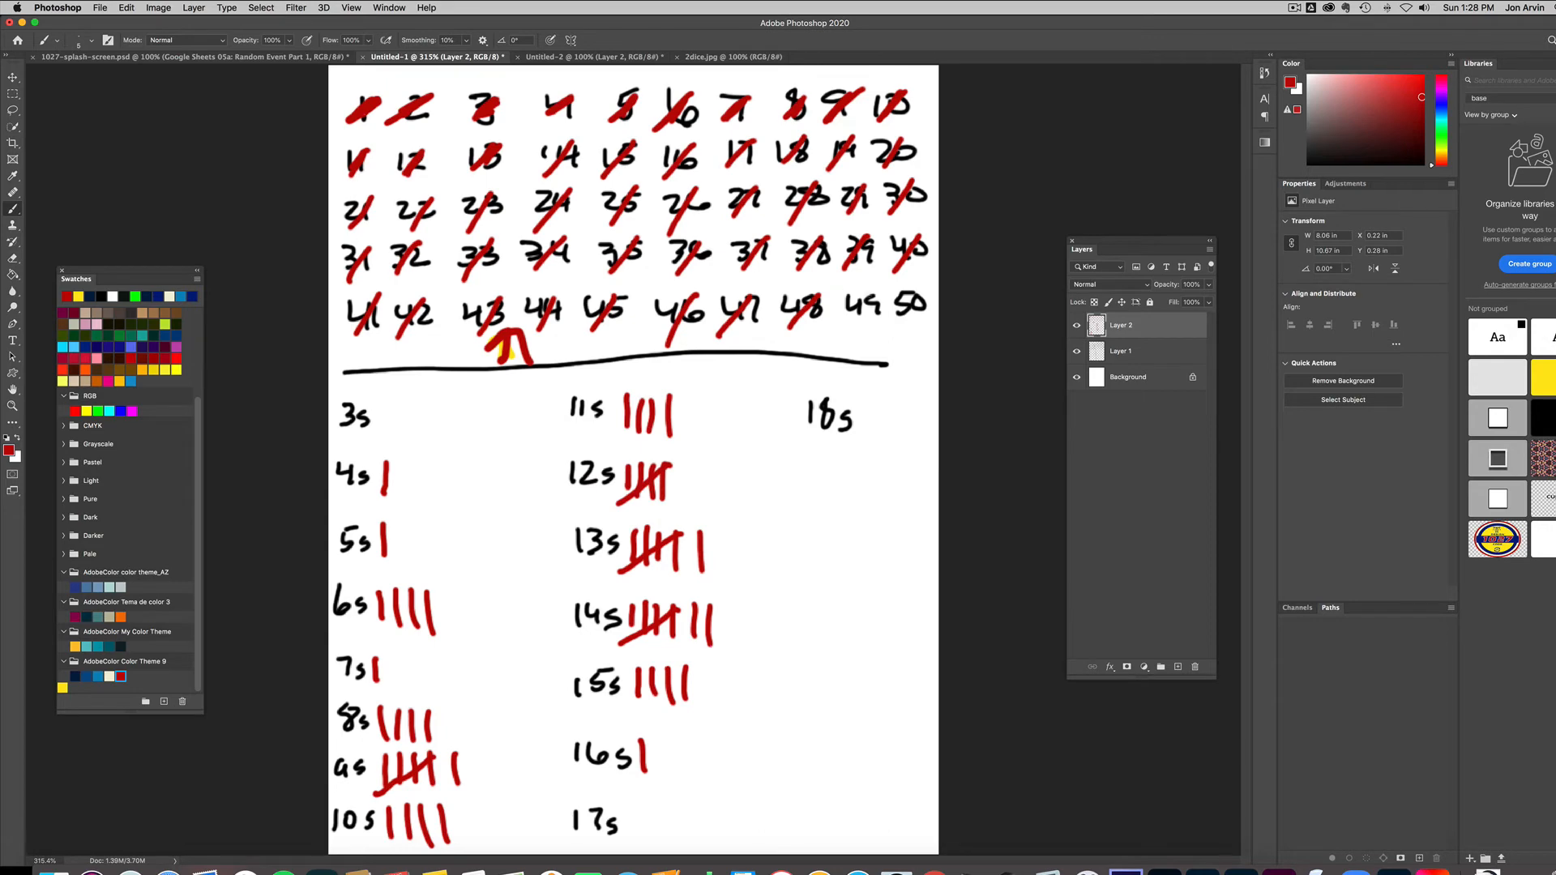
{"action": "left_click_drag", "start_coordinate": [875, 294], "coordinate": [851, 337]}
{"action": "left_click_drag", "start_coordinate": [471, 752], "coordinate": [477, 785]}
Roll the three dice in Chrome, then cross off 50 and strike through the 8s tally group in Photoshop
{"action": "key", "text": "super+Tab"}
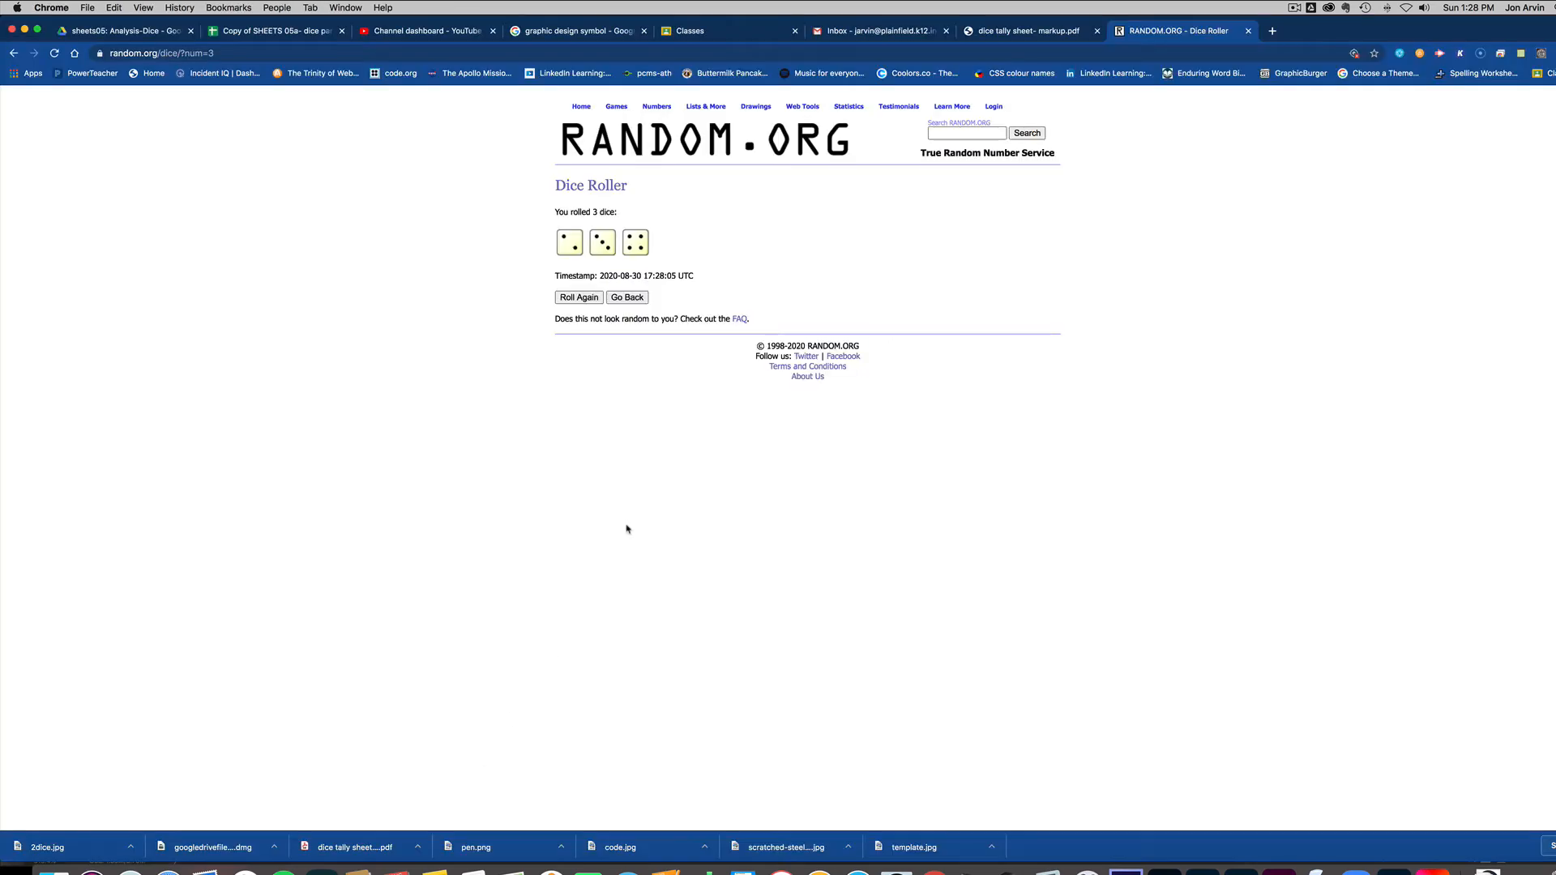
{"action": "left_click", "coordinate": [580, 299]}
{"action": "key", "text": "super+Tab"}
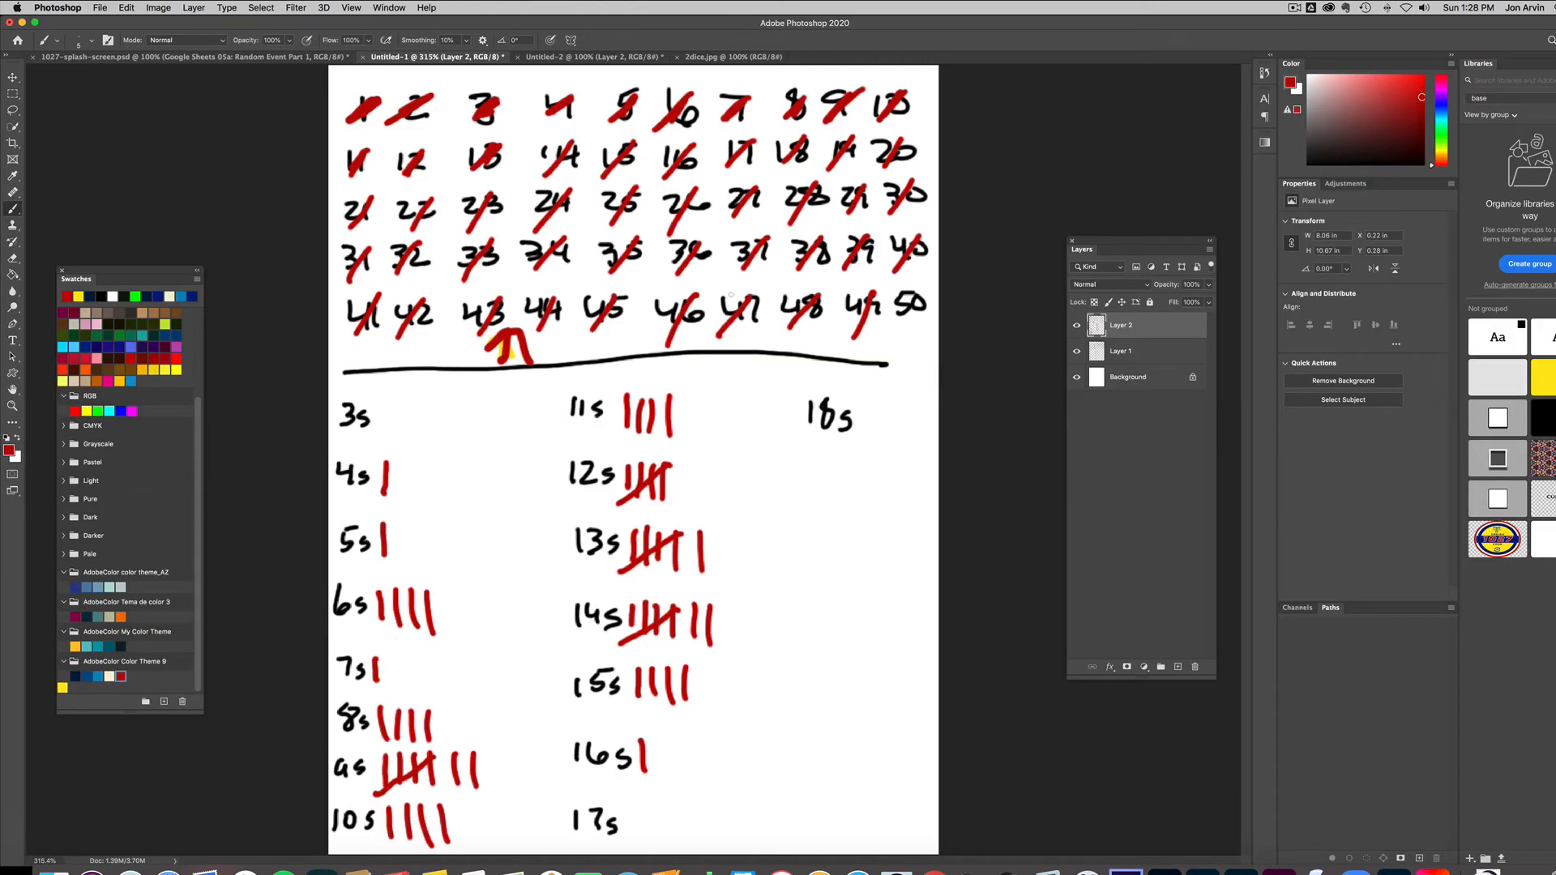
{"action": "left_click_drag", "start_coordinate": [892, 336], "coordinate": [920, 293]}
{"action": "left_click_drag", "start_coordinate": [435, 710], "coordinate": [365, 752]}
Choose a dark green brush color and write the counts 0, 1, 1, 4, 1, 5, 7 and 4 beside the 3s through 10s tallies
{"action": "left_click", "coordinate": [131, 335]}
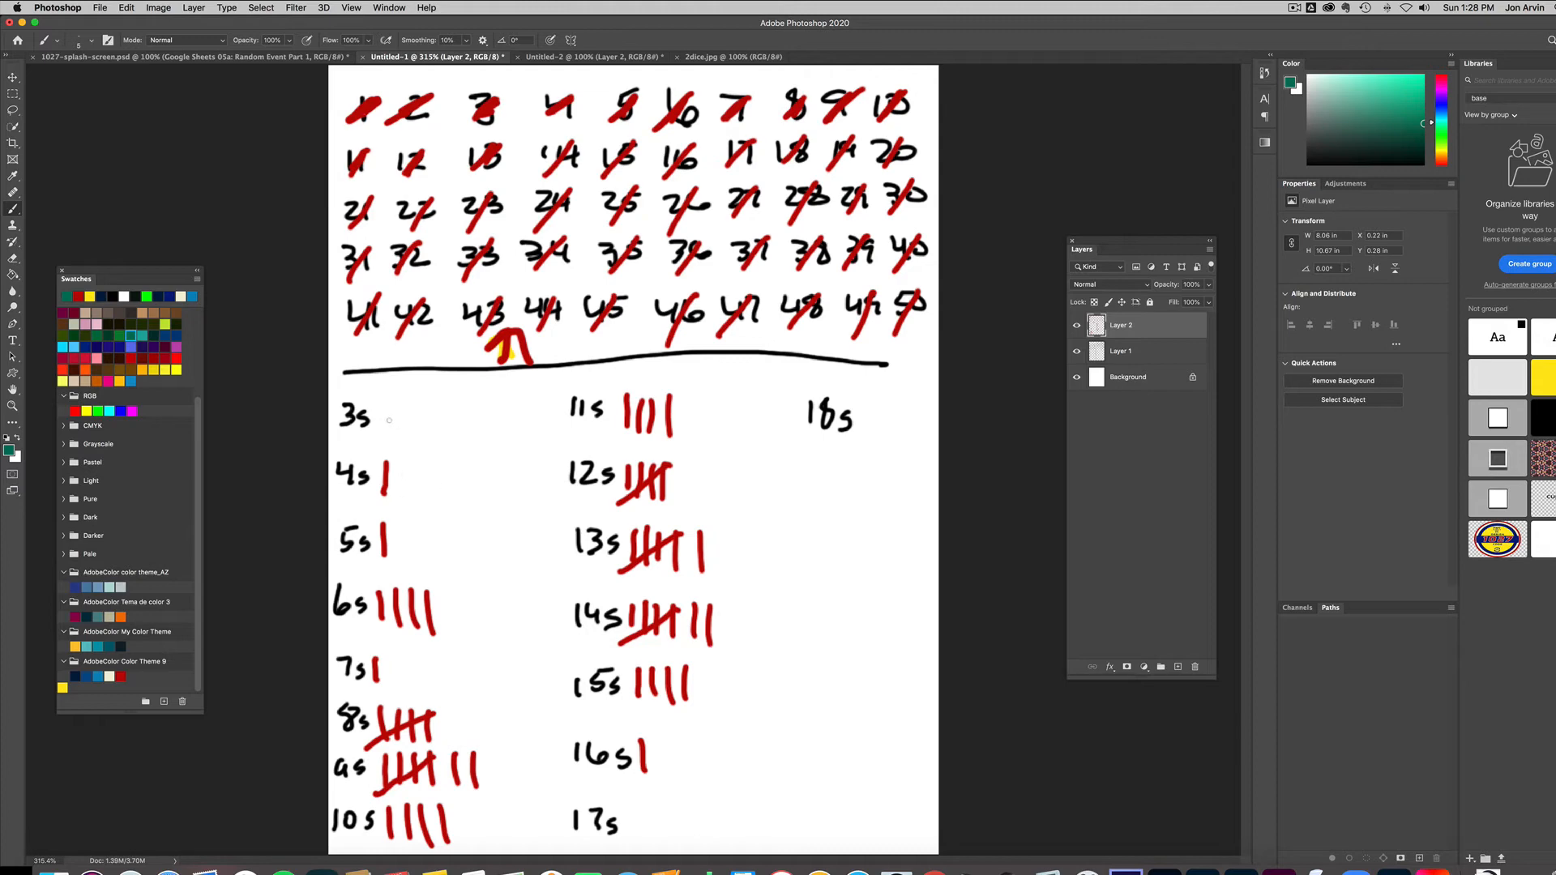
{"action": "left_click_drag", "start_coordinate": [389, 419], "coordinate": [440, 403]}
{"action": "left_click_drag", "start_coordinate": [414, 477], "coordinate": [455, 489]}
{"action": "mouse_move", "coordinate": [406, 540]}
{"action": "left_mouse_down"}
{"action": "mouse_move", "coordinate": [448, 531]}
{"action": "mouse_move", "coordinate": [452, 561]}
{"action": "left_mouse_up"}
{"action": "left_click_drag", "start_coordinate": [450, 613], "coordinate": [495, 614]}
{"action": "left_click_drag", "start_coordinate": [501, 596], "coordinate": [504, 632]}
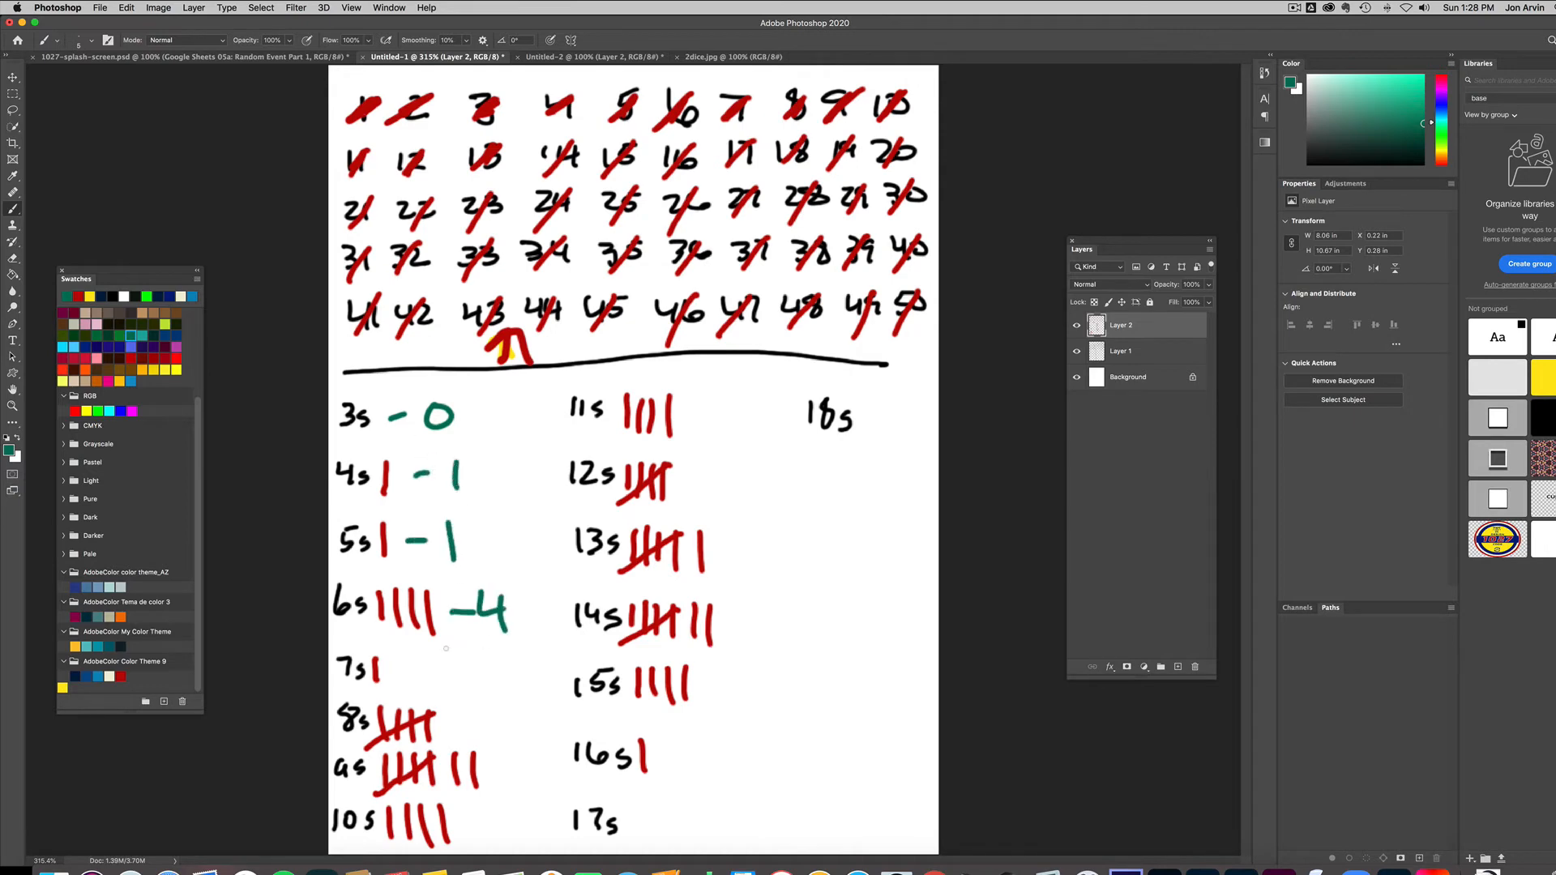
{"action": "mouse_move", "coordinate": [402, 669]}
{"action": "left_mouse_down"}
{"action": "mouse_move", "coordinate": [452, 669]}
{"action": "mouse_move", "coordinate": [493, 733]}
{"action": "mouse_move", "coordinate": [514, 695]}
{"action": "left_mouse_up"}
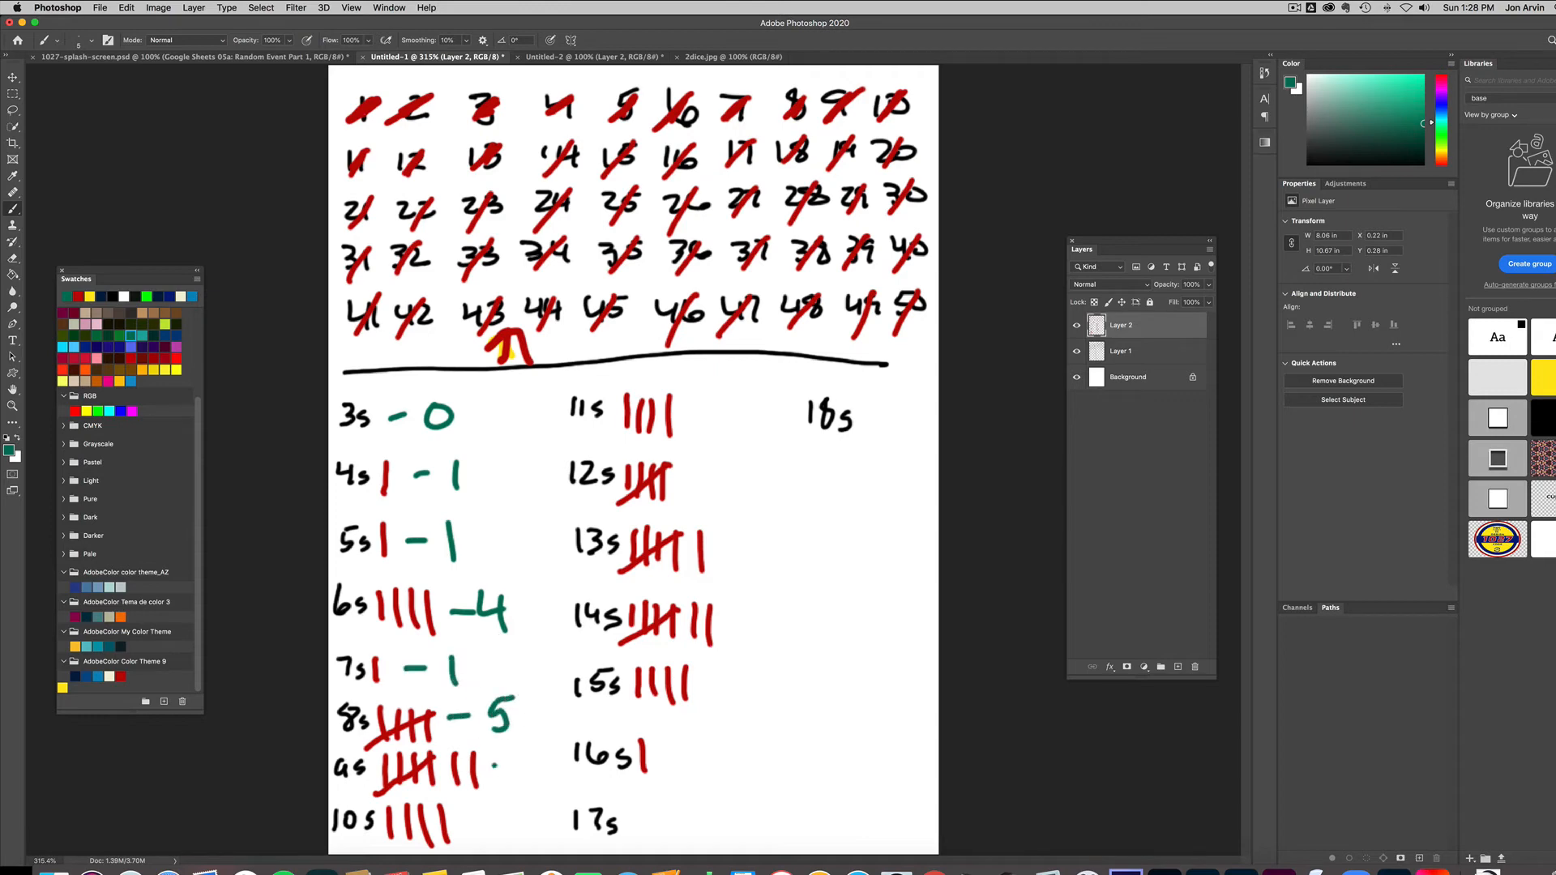
{"action": "left_click_drag", "start_coordinate": [494, 765], "coordinate": [512, 763]}
{"action": "mouse_move", "coordinate": [511, 751]}
{"action": "left_mouse_down"}
{"action": "mouse_move", "coordinate": [533, 749]}
{"action": "mouse_move", "coordinate": [526, 784]}
{"action": "mouse_move", "coordinate": [486, 819]}
{"action": "mouse_move", "coordinate": [517, 839]}
{"action": "left_mouse_up"}
Write the green counts 4, 5, 6, 7 and 4 beside the 11s through 15s tallies
{"action": "left_click_drag", "start_coordinate": [685, 411], "coordinate": [706, 412]}
{"action": "left_click_drag", "start_coordinate": [718, 397], "coordinate": [734, 417]}
{"action": "left_click_drag", "start_coordinate": [728, 400], "coordinate": [711, 479]}
{"action": "left_click_drag", "start_coordinate": [727, 464], "coordinate": [723, 489]}
{"action": "left_click_drag", "start_coordinate": [727, 461], "coordinate": [748, 458]}
{"action": "left_click_drag", "start_coordinate": [717, 546], "coordinate": [738, 546]}
{"action": "left_click_drag", "start_coordinate": [753, 532], "coordinate": [750, 554]}
{"action": "mouse_move", "coordinate": [723, 624]}
{"action": "left_mouse_down"}
{"action": "mouse_move", "coordinate": [763, 642]}
{"action": "mouse_move", "coordinate": [729, 680]}
{"action": "mouse_move", "coordinate": [772, 679]}
{"action": "left_mouse_up"}
{"action": "left_click_drag", "start_coordinate": [768, 665], "coordinate": [770, 699]}
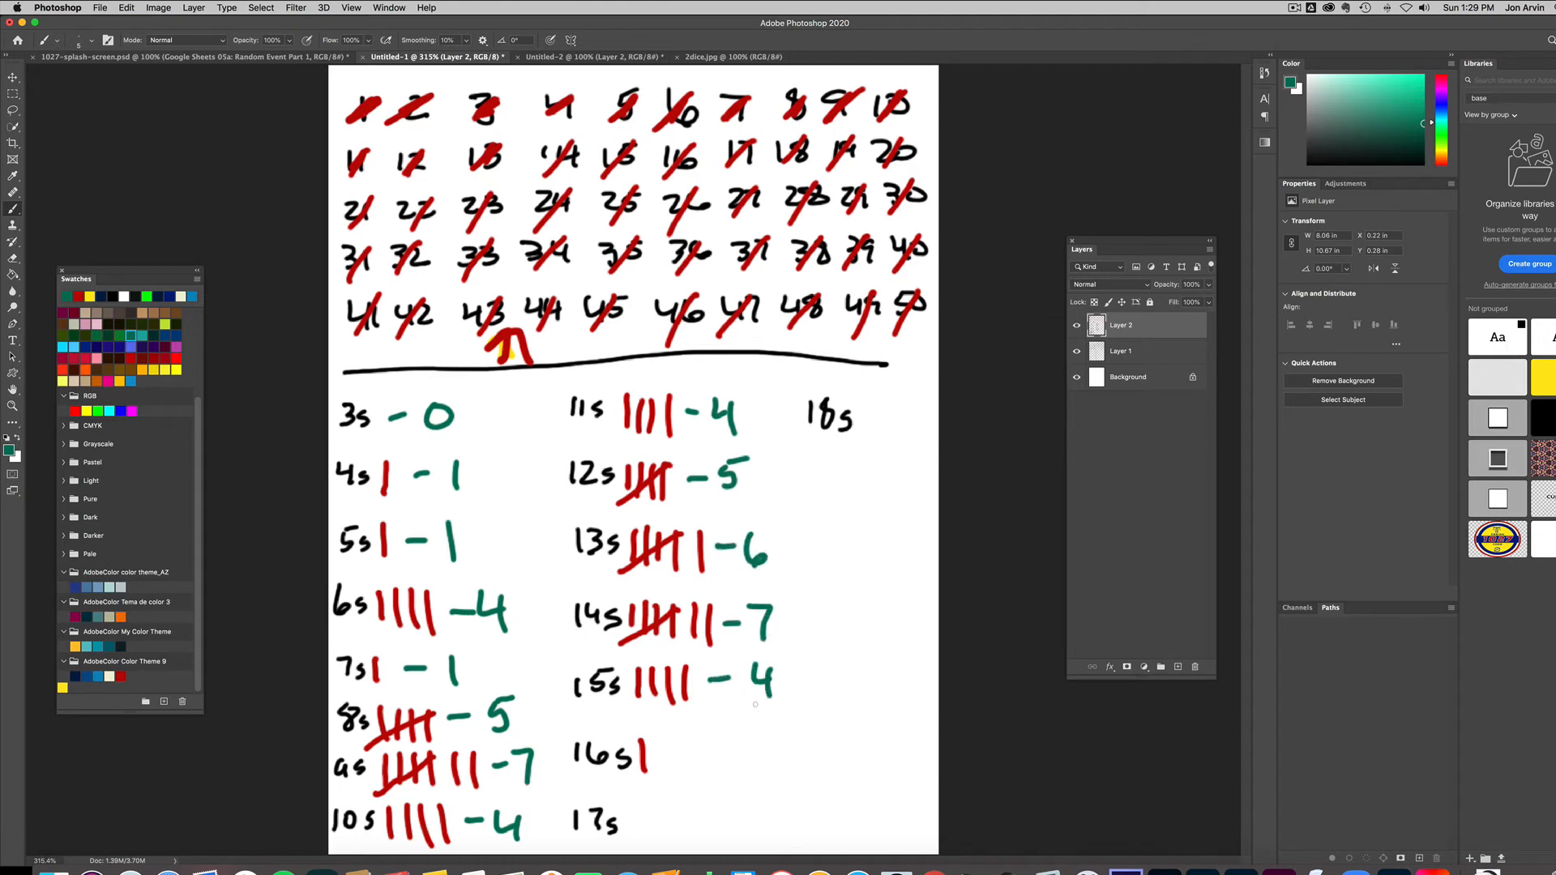
Write the green counts 1, 0 and 0 beside 16s, 17s and 18s
{"action": "left_click_drag", "start_coordinate": [668, 755], "coordinate": [716, 773]}
{"action": "left_click_drag", "start_coordinate": [646, 820], "coordinate": [701, 803]}
{"action": "left_click_drag", "start_coordinate": [859, 427], "coordinate": [879, 426]}
{"action": "mouse_move", "coordinate": [899, 412]}
{"action": "left_mouse_down"}
{"action": "mouse_move", "coordinate": [886, 433]}
{"action": "mouse_move", "coordinate": [901, 412]}
{"action": "left_mouse_up"}
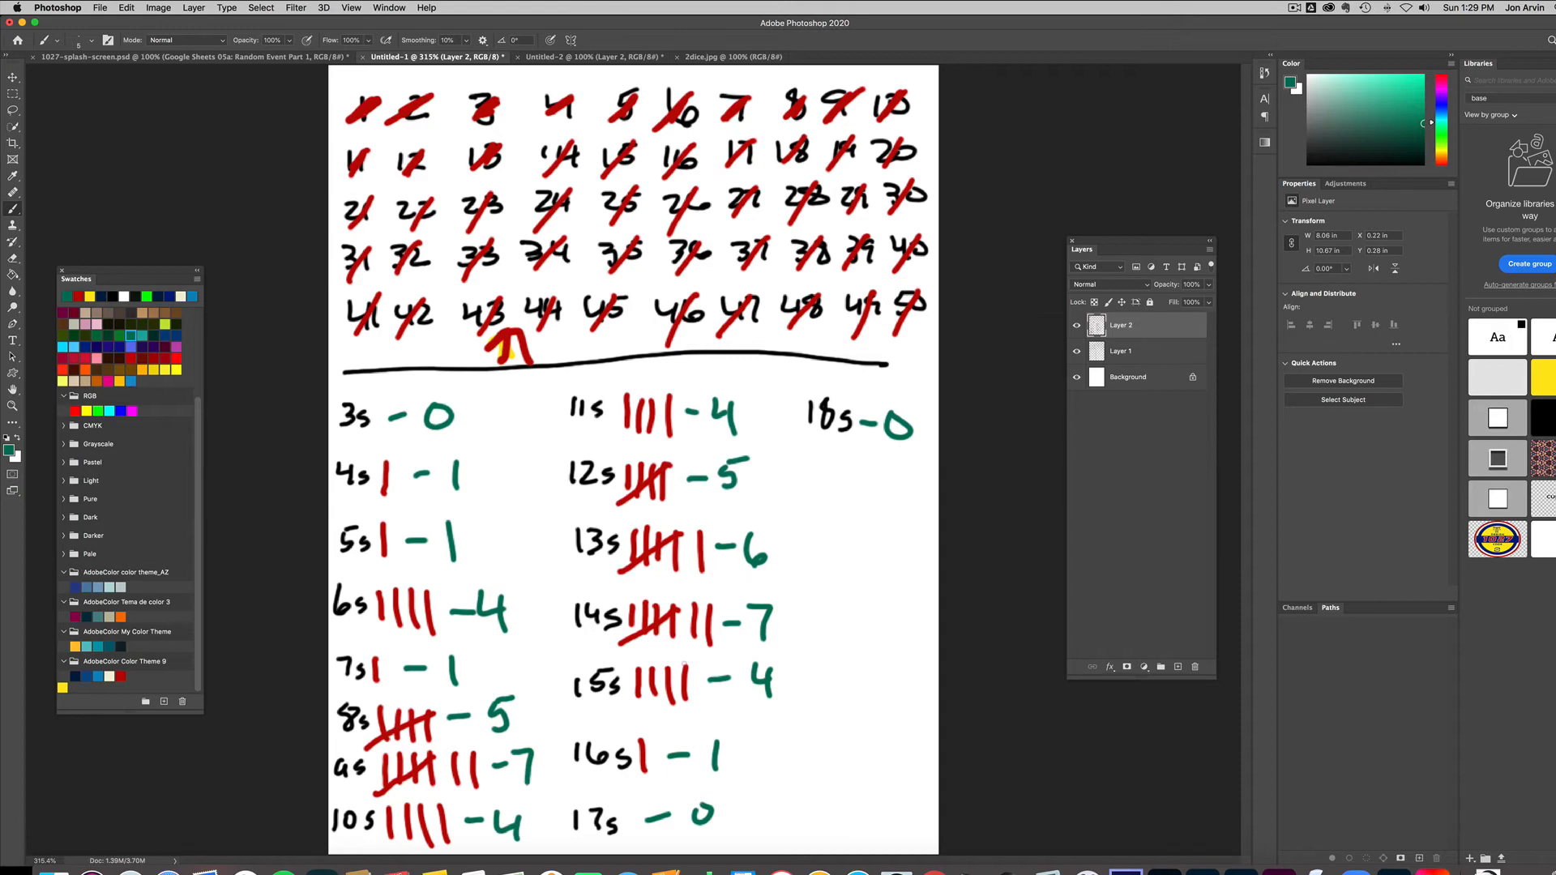
Switch to the dice spreadsheet in Chrome and enter 0 as the frequency for a total of 3
{"action": "key", "text": "super+Tab"}
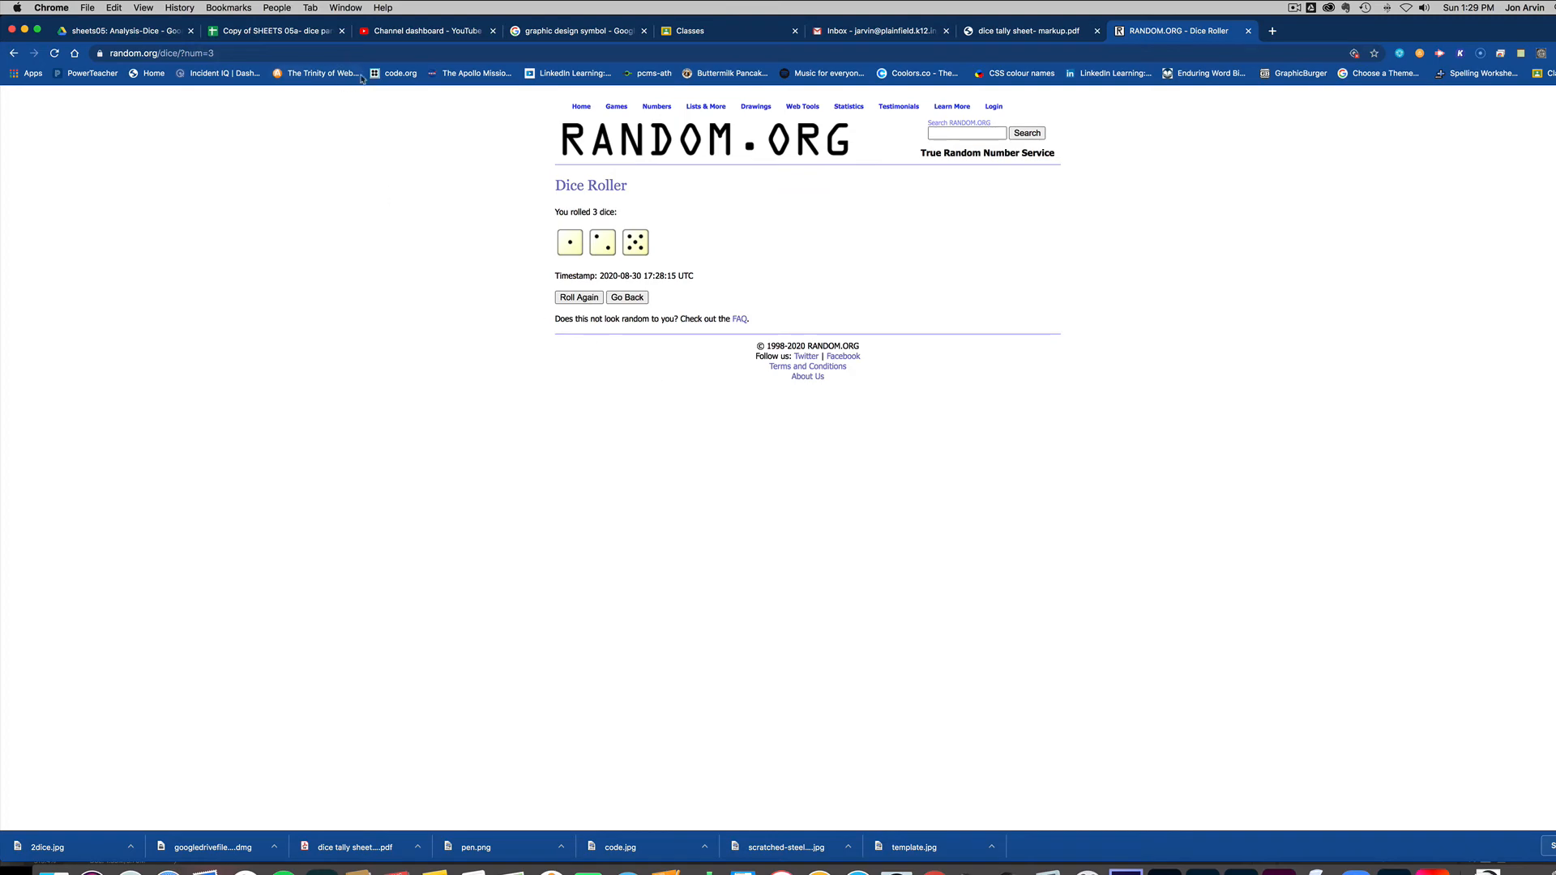
{"action": "left_click", "coordinate": [311, 31]}
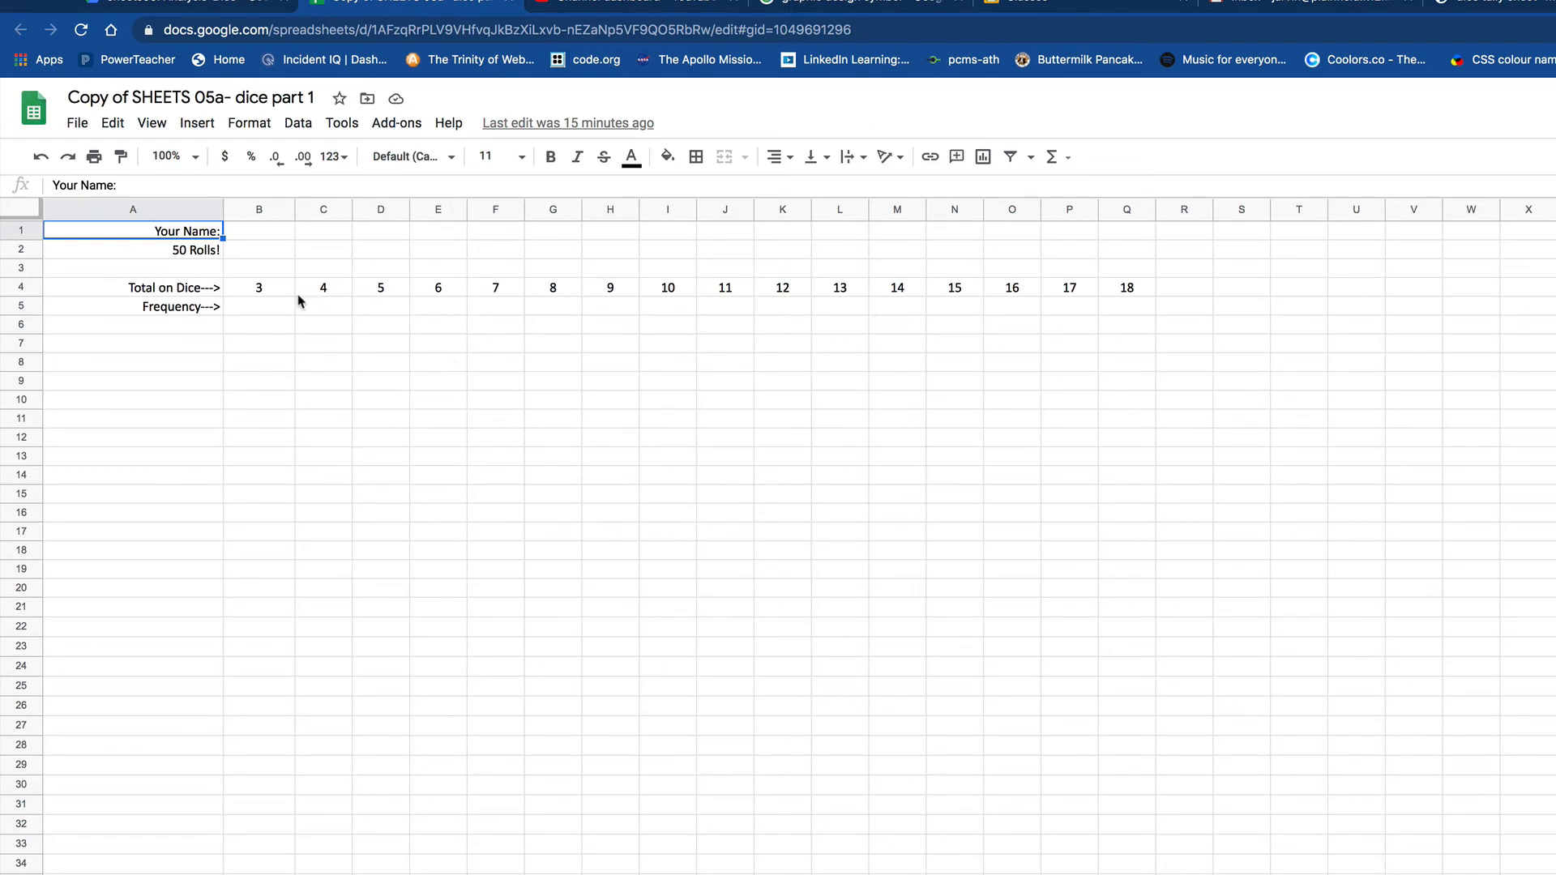
{"action": "left_click", "coordinate": [247, 237]}
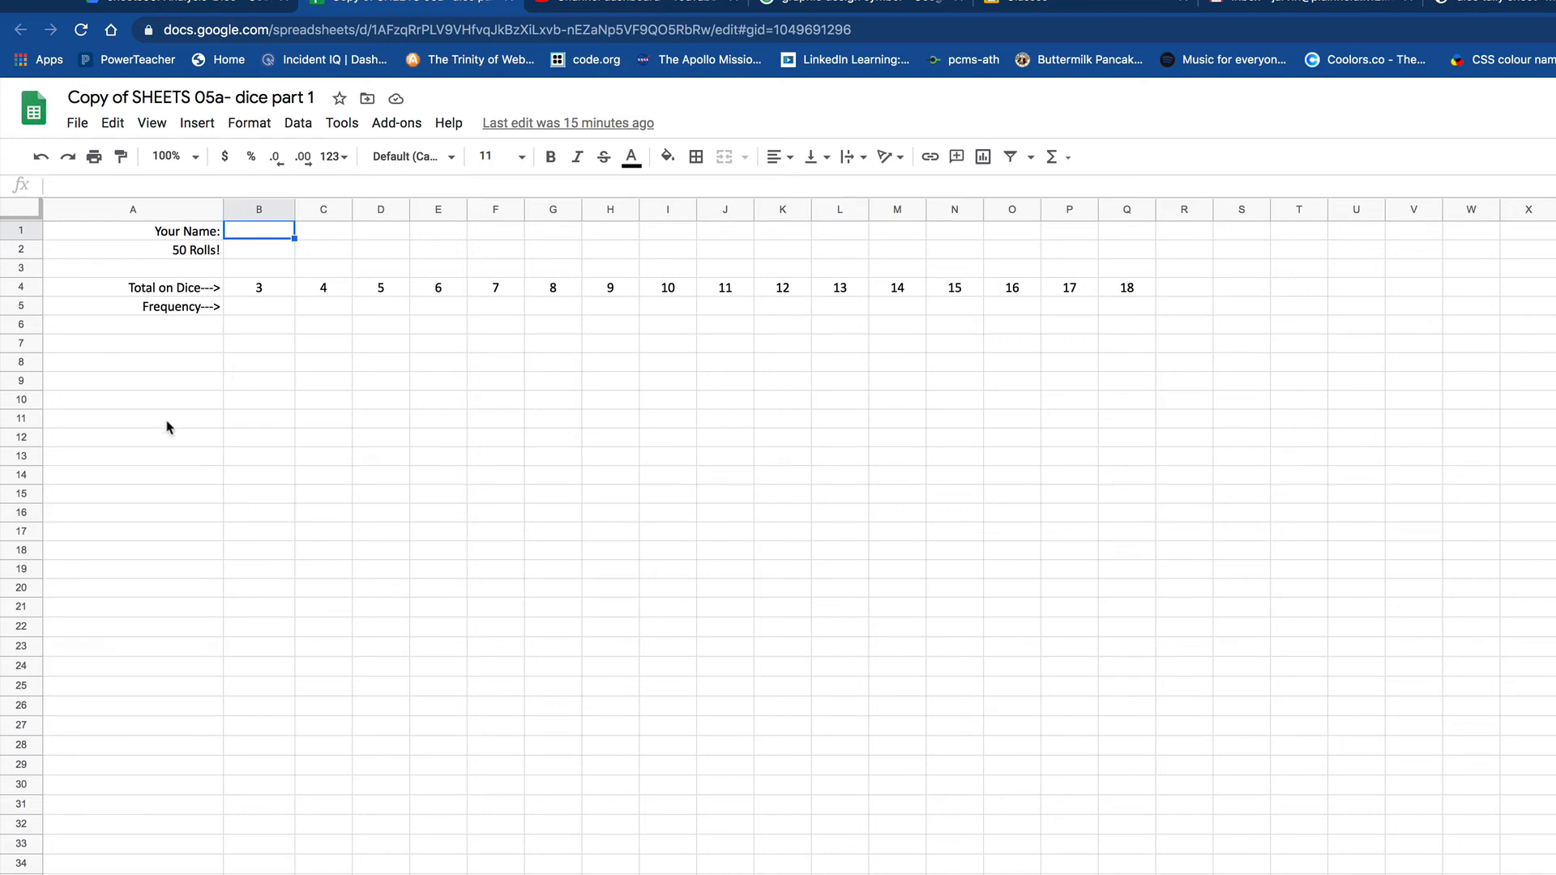
{"action": "left_click", "coordinate": [256, 312]}
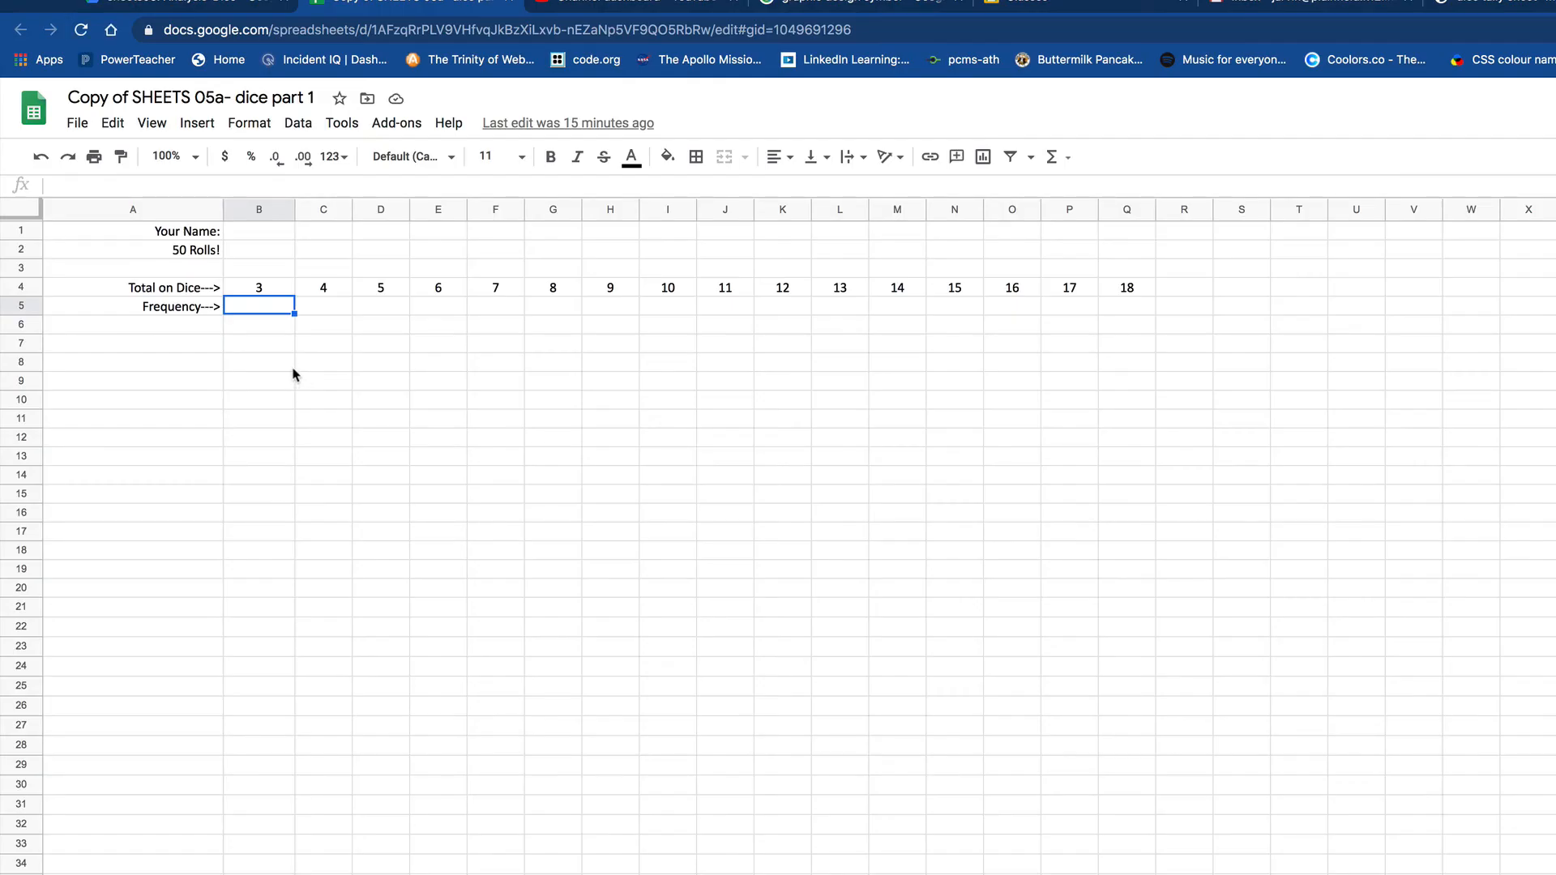
{"action": "type", "text": "0"}
{"action": "key", "text": "Tab"}
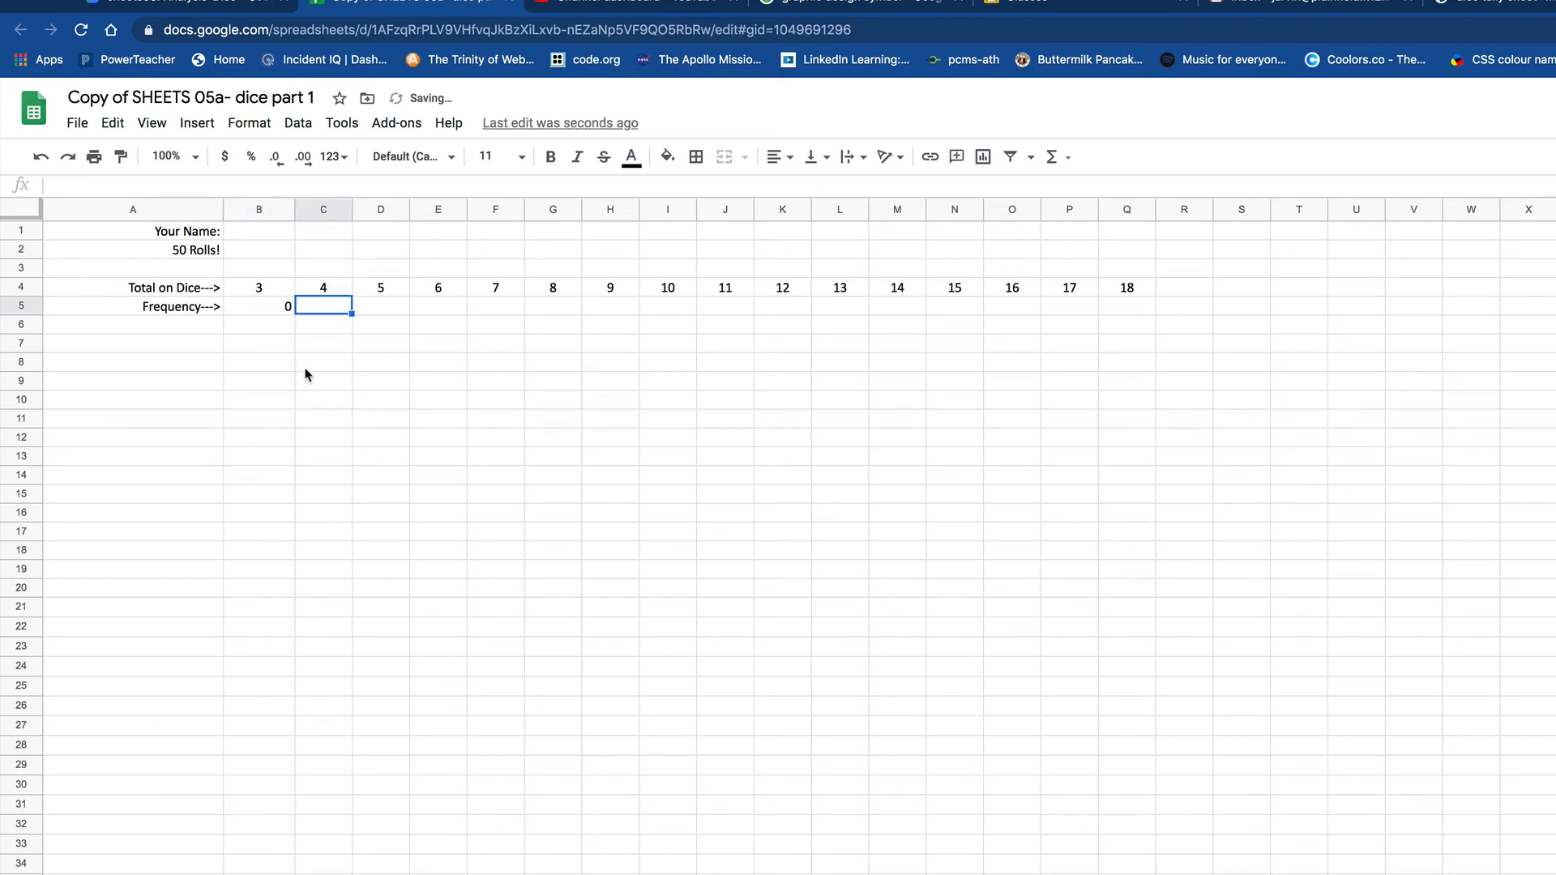
Check the Photoshop tally sheet and enter a frequency of 1 for each of the totals 4 and 5 in the Chrome spreadsheet
{"action": "key", "text": "super+Tab"}
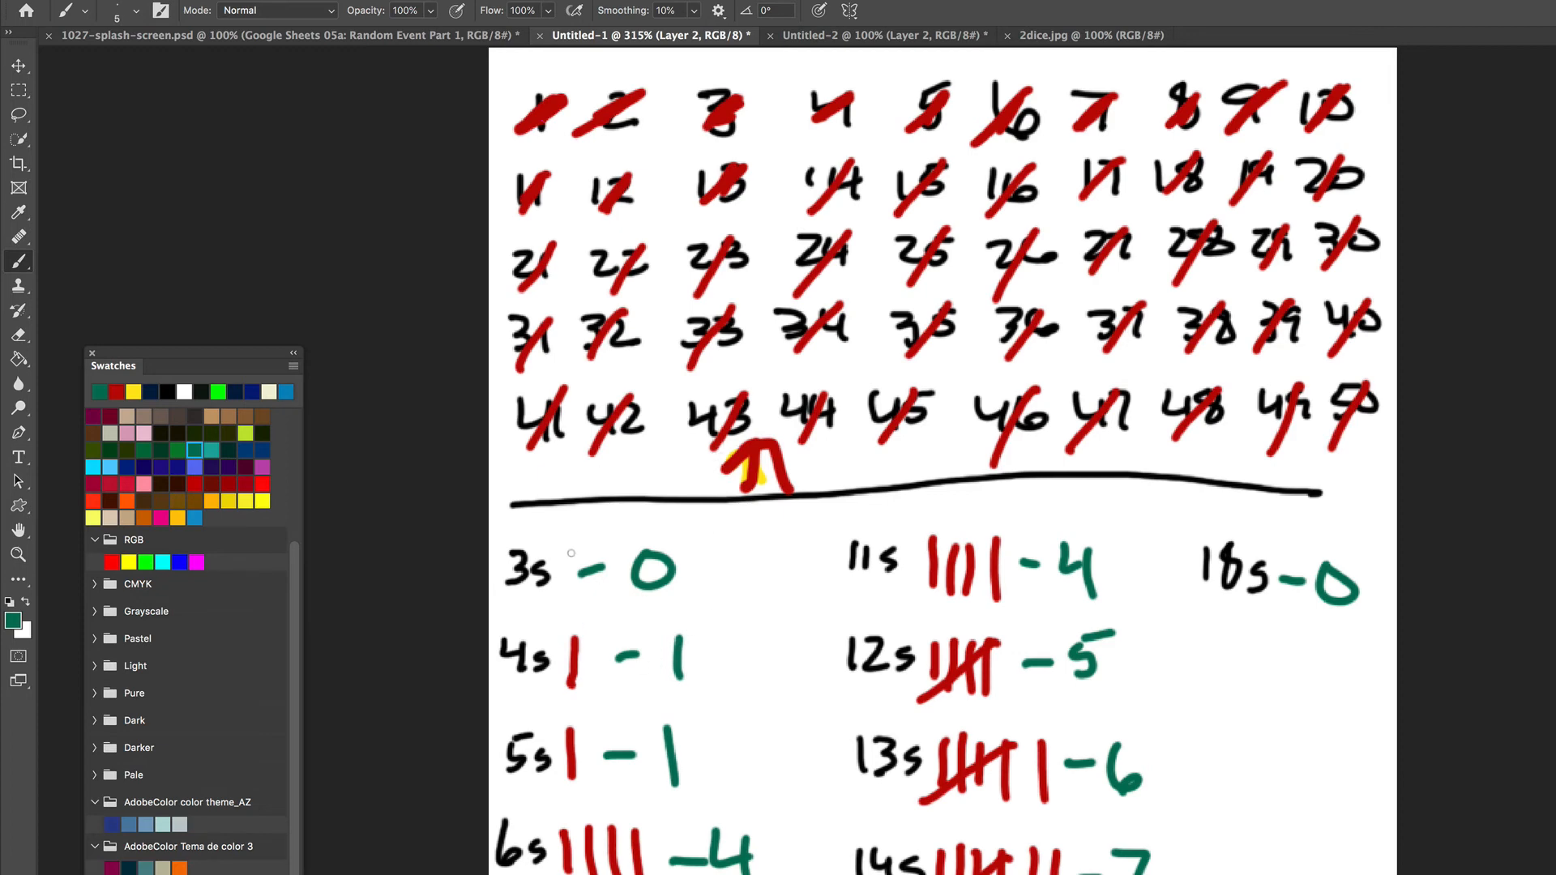
{"action": "key", "text": "super+Tab"}
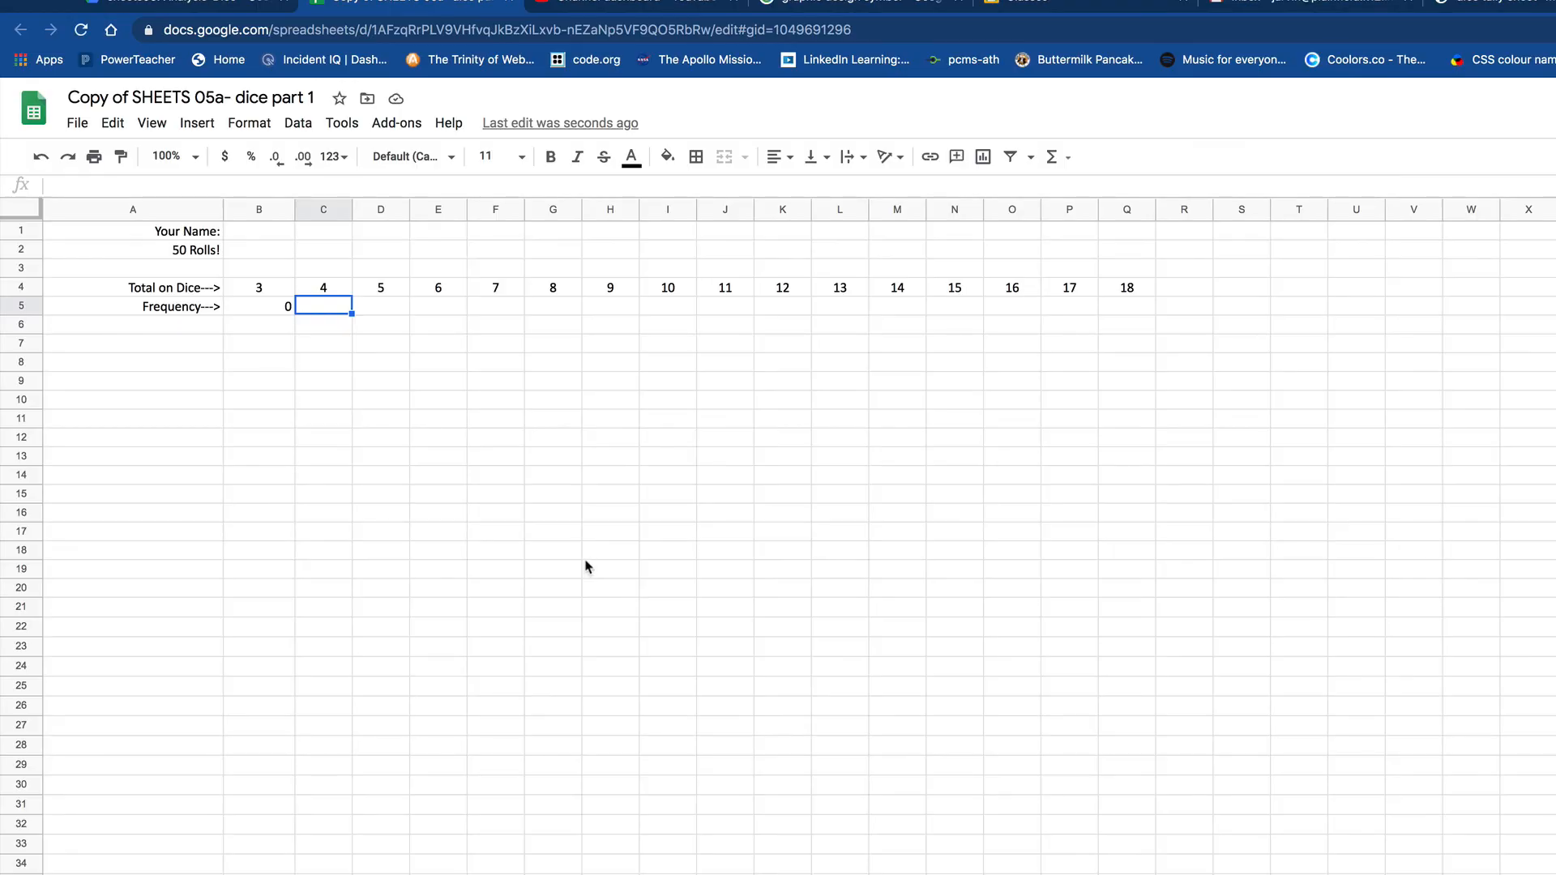
{"action": "type", "text": "1"}
{"action": "key", "text": "Tab"}
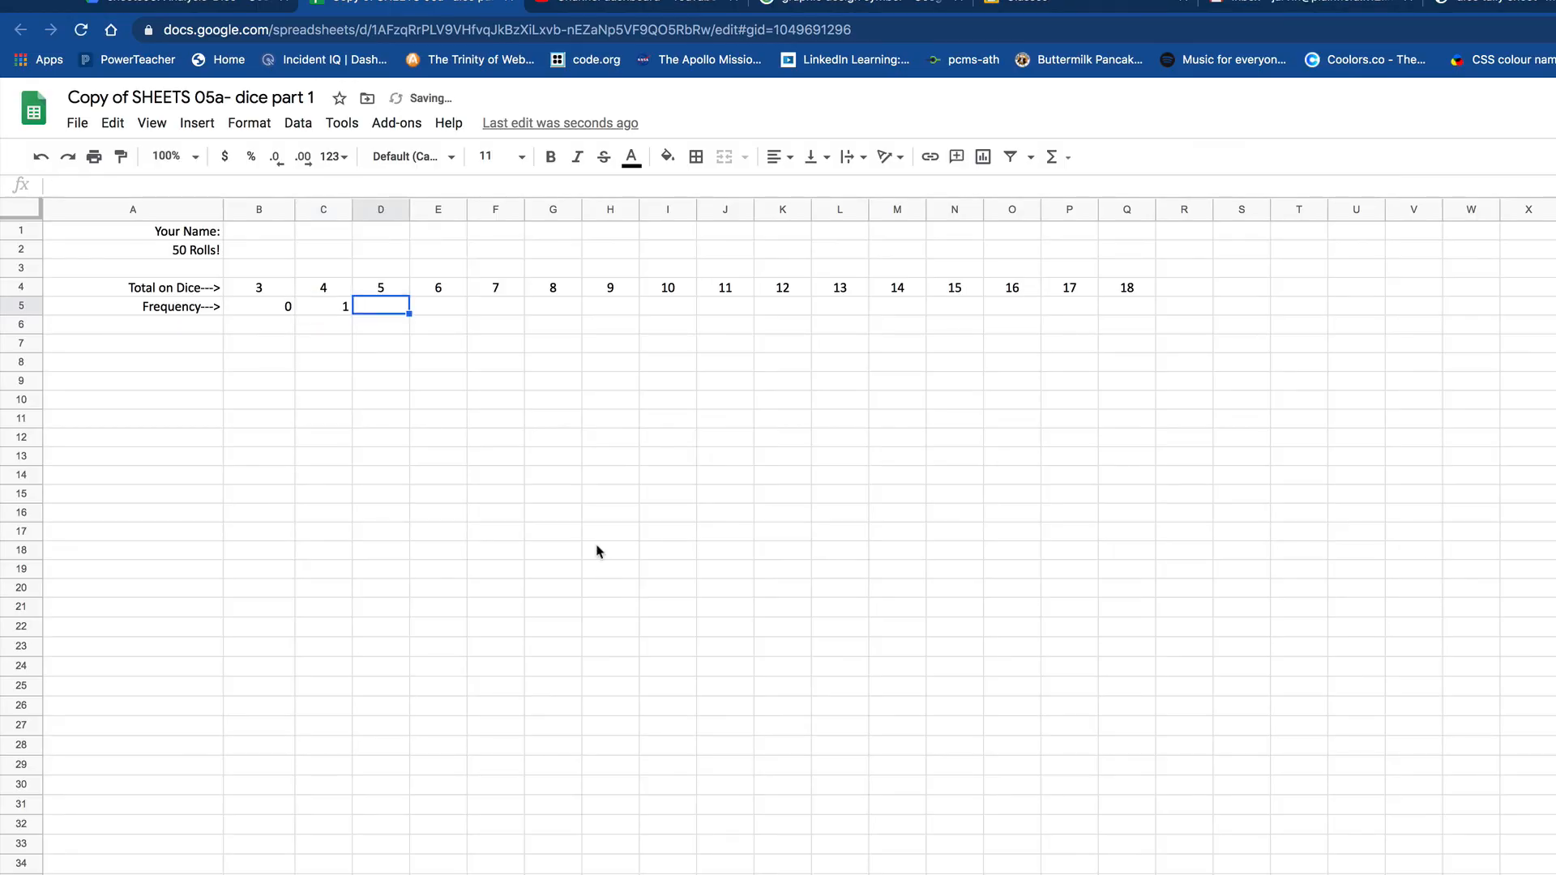
{"action": "key", "text": "super+Tab"}
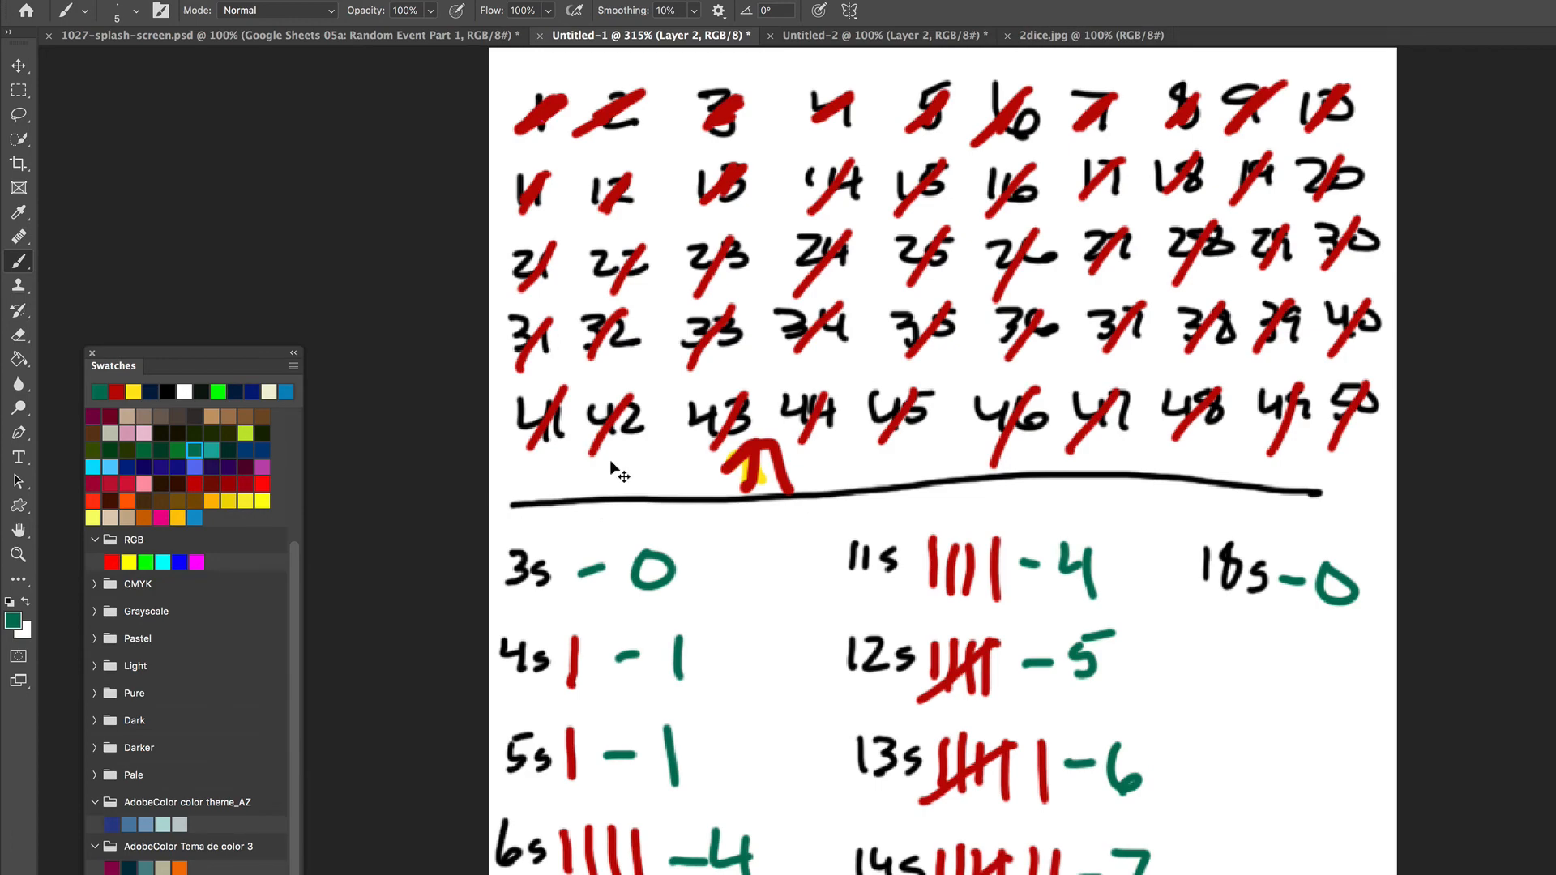
{"action": "key", "text": "super+Tab"}
{"action": "type", "text": "1"}
{"action": "key", "text": "Tab"}
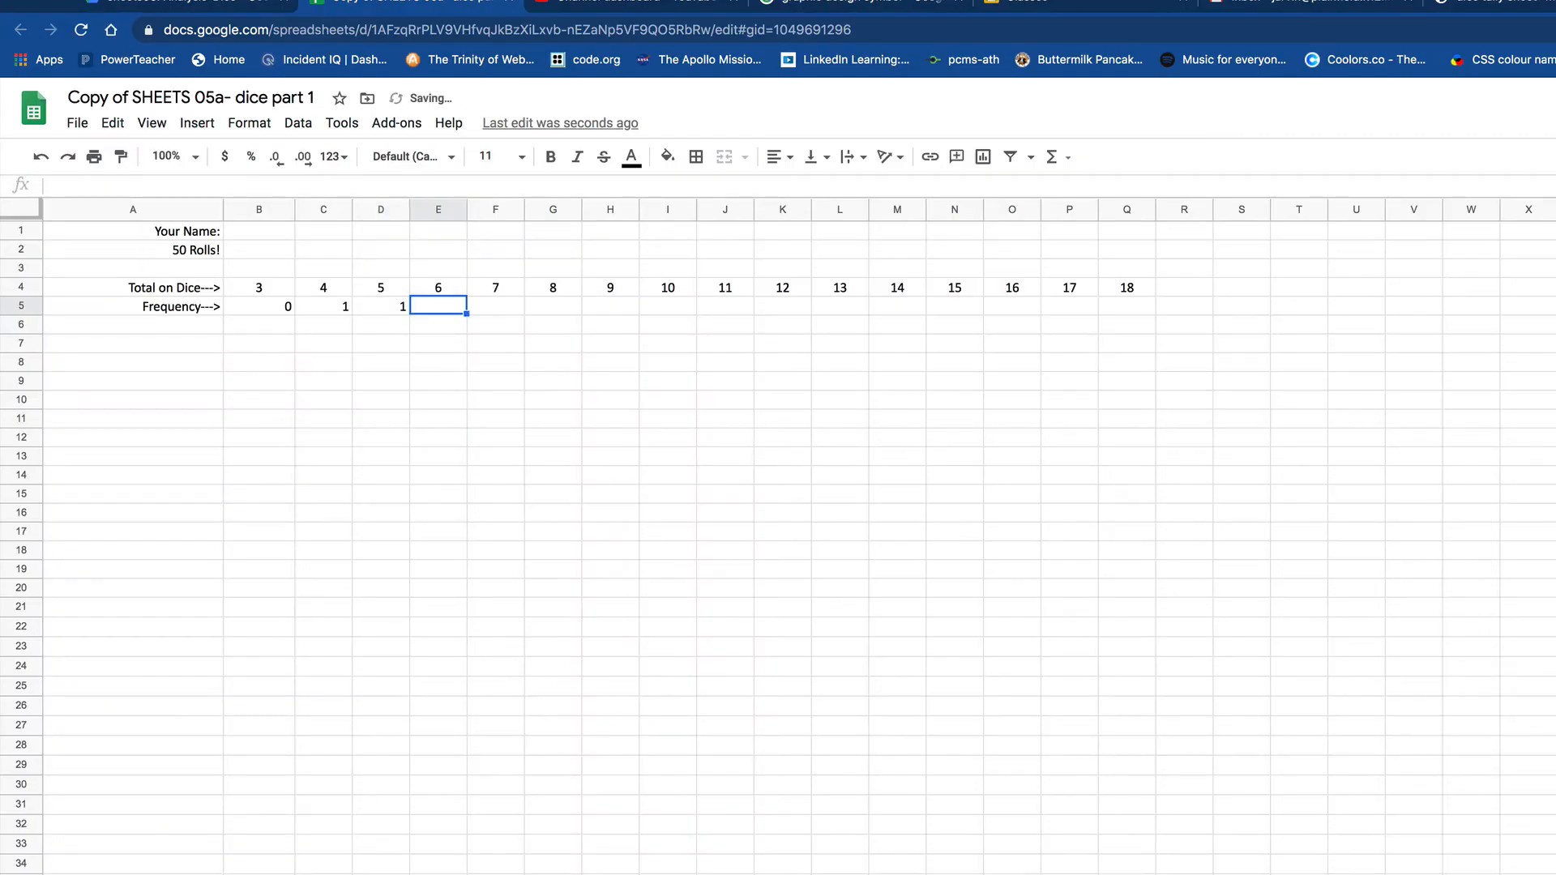
Check the Photoshop tally sheet, then enter frequencies 4 and 1 for totals 6 and 7 in the Chrome spreadsheet
{"action": "key", "text": "super+Tab"}
{"action": "key", "text": "super+Tab"}
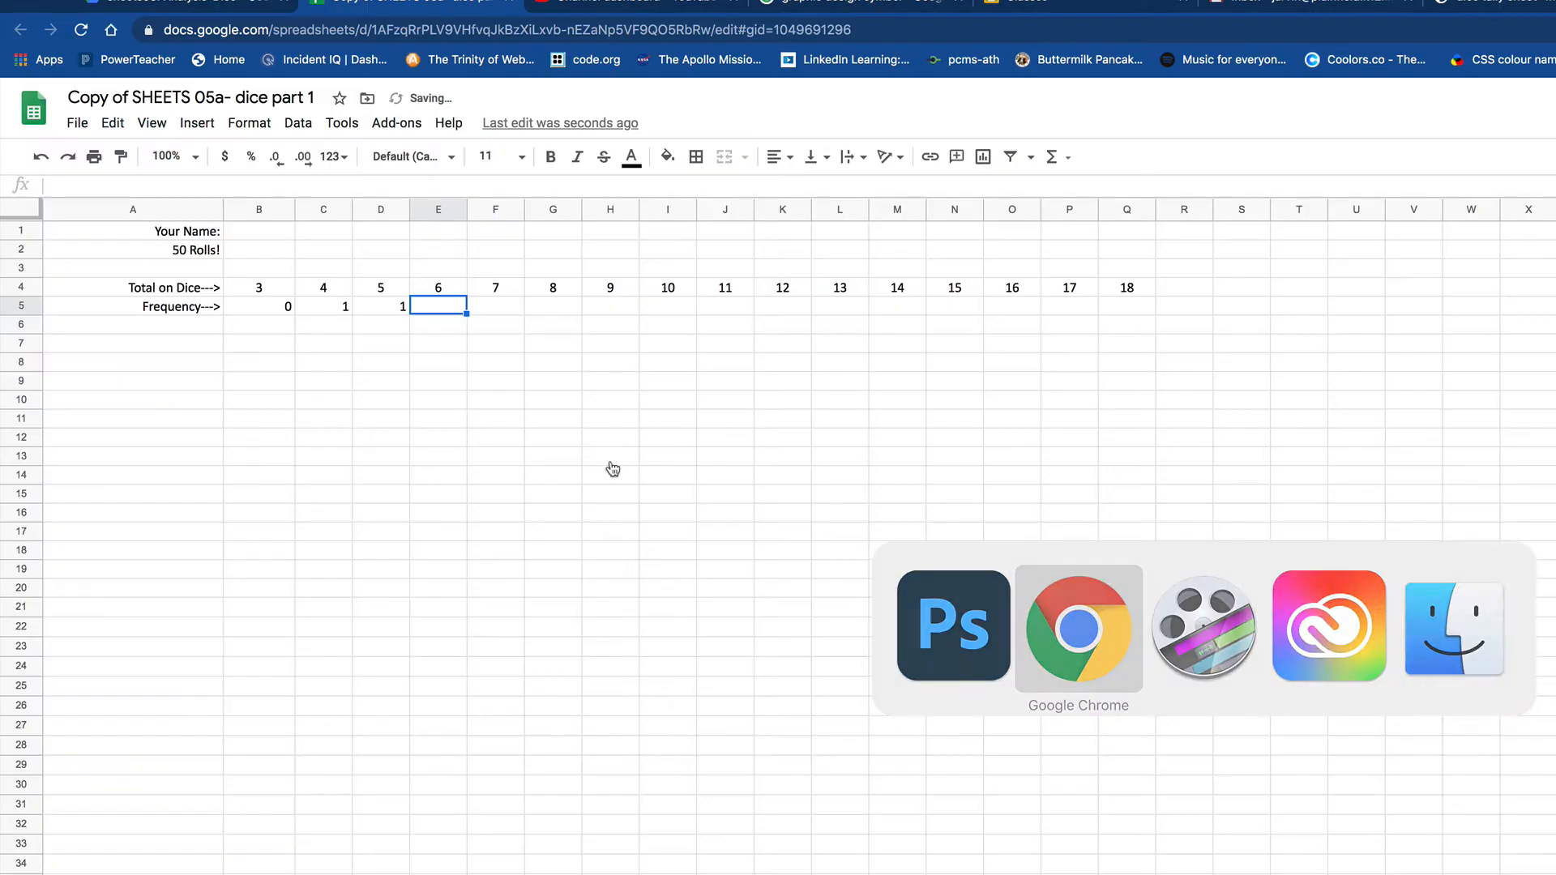
{"action": "type", "text": "4"}
{"action": "key", "text": "Tab"}
{"action": "type", "text": "5"}
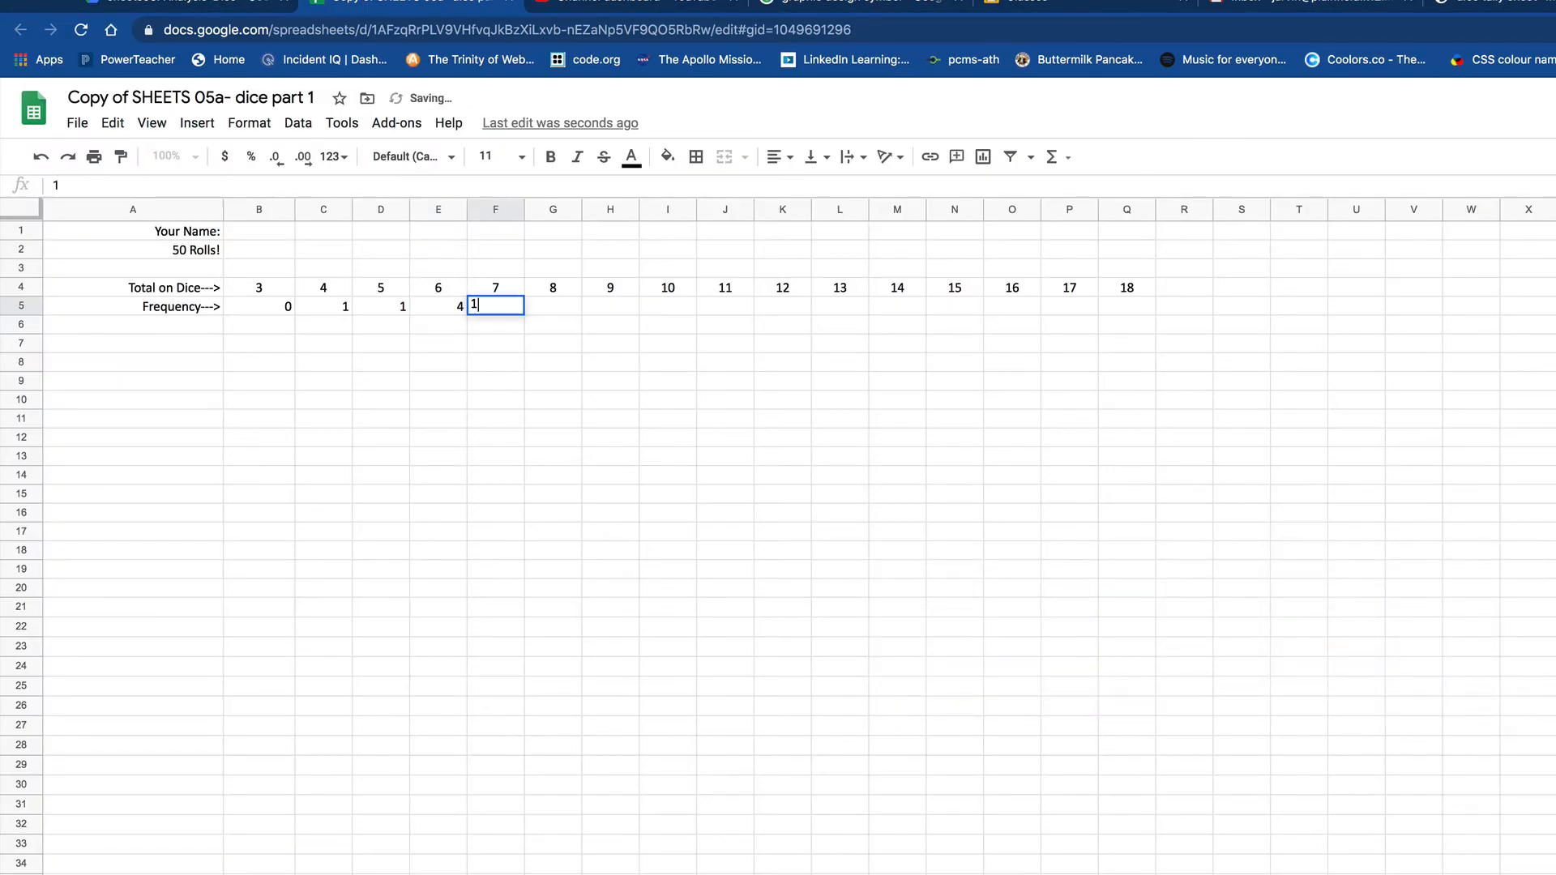
{"action": "key", "text": "Tab"}
Check the Photoshop tally sheet, then enter frequencies 5, 7 and 4 for totals 8, 9 and 10 in the Chrome spreadsheet
{"action": "key", "text": "super+Tab"}
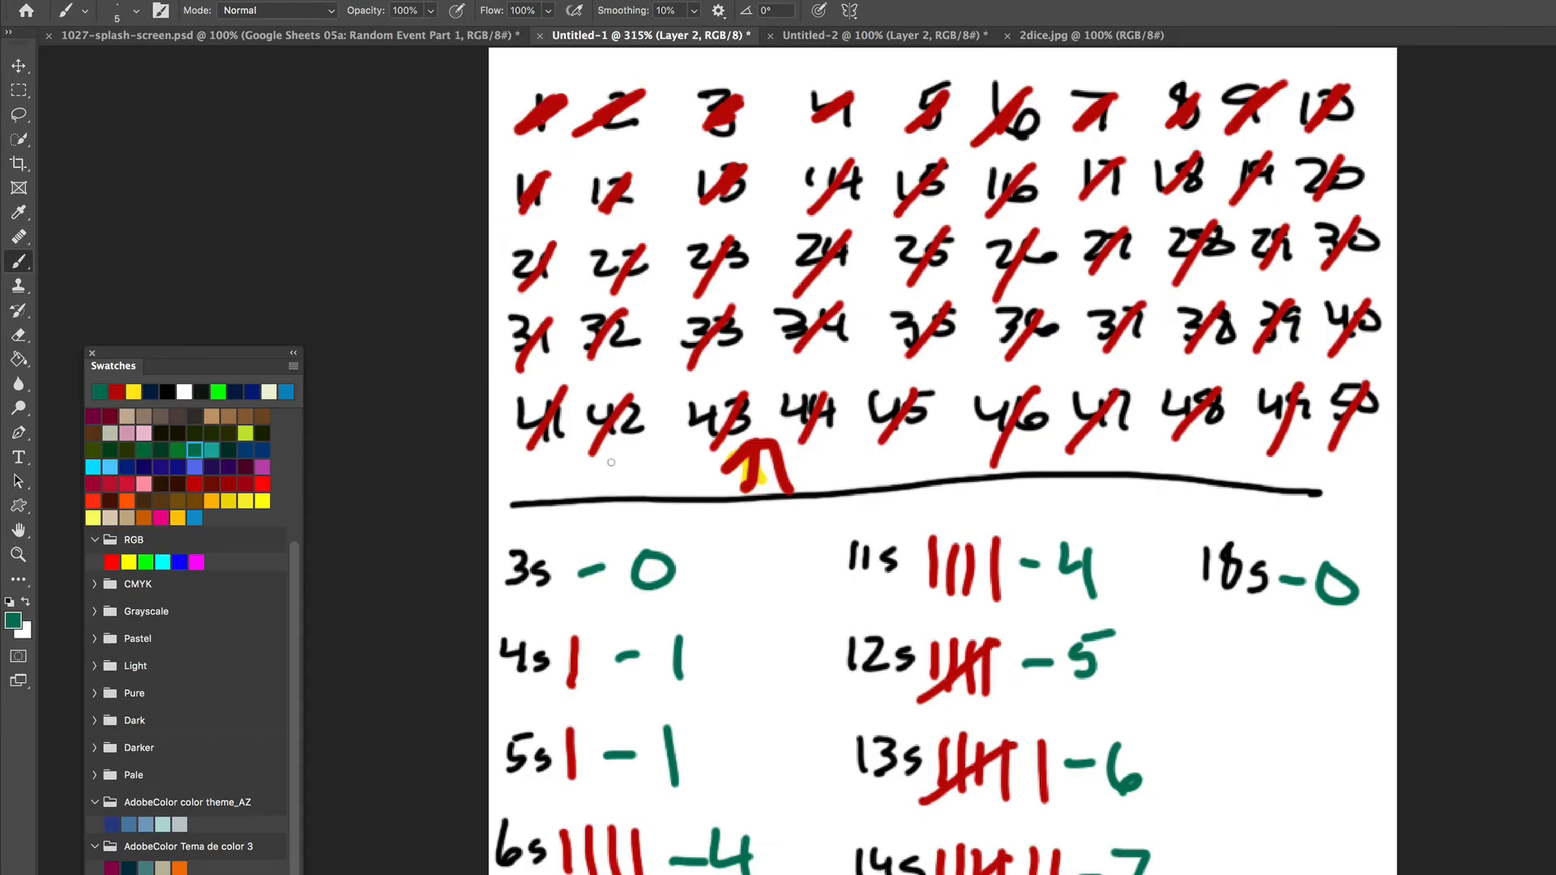
{"action": "key", "text": "super+Tab"}
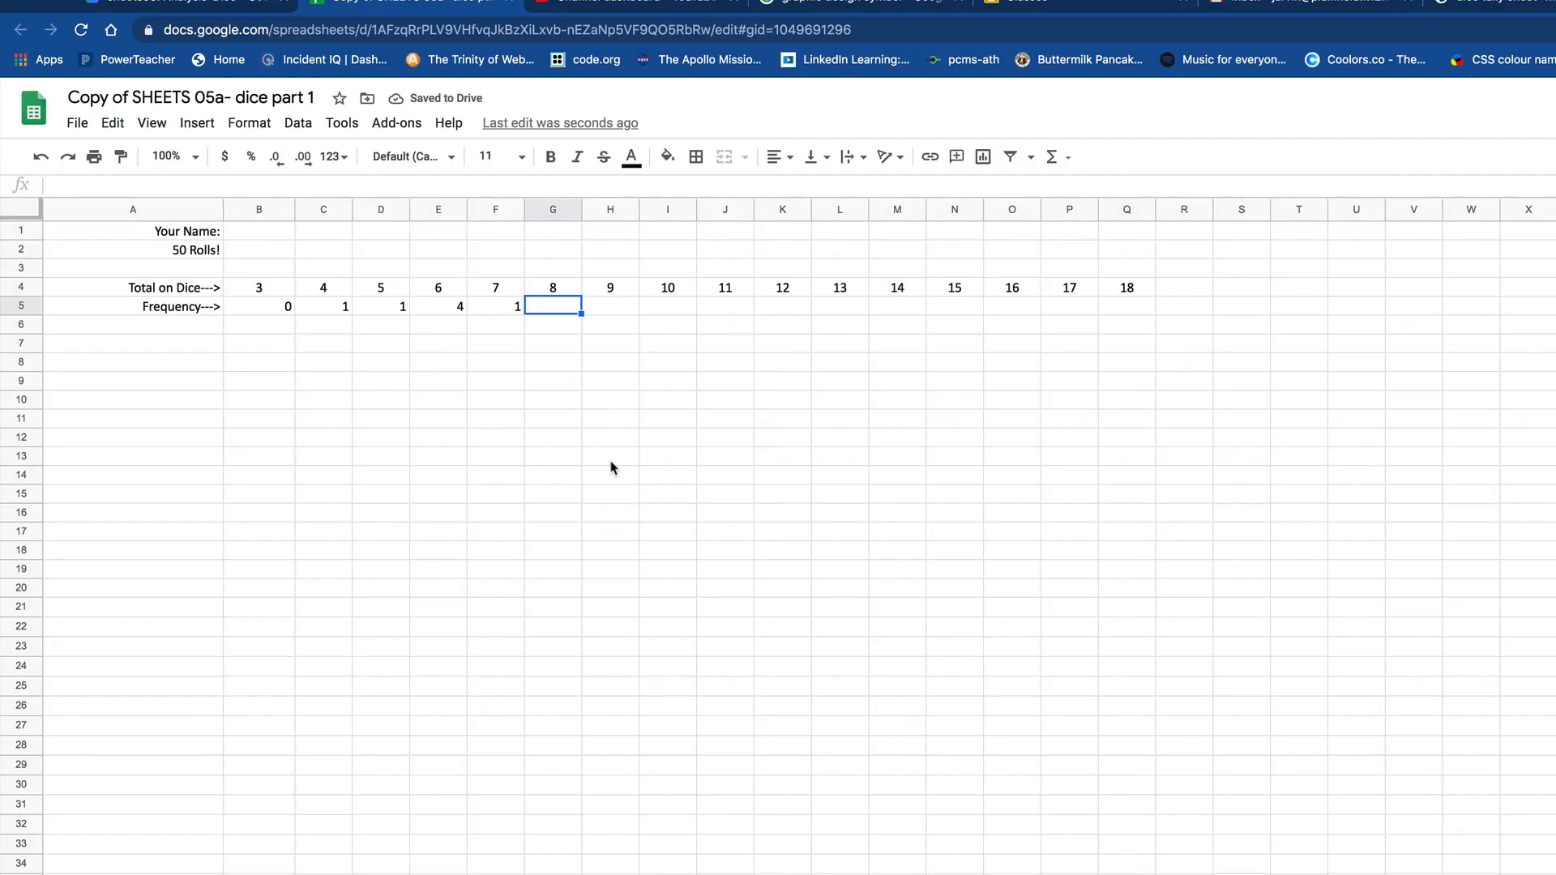
{"action": "type", "text": "5"}
{"action": "key", "text": "Tab"}
{"action": "type", "text": "7"}
{"action": "key", "text": "Tab"}
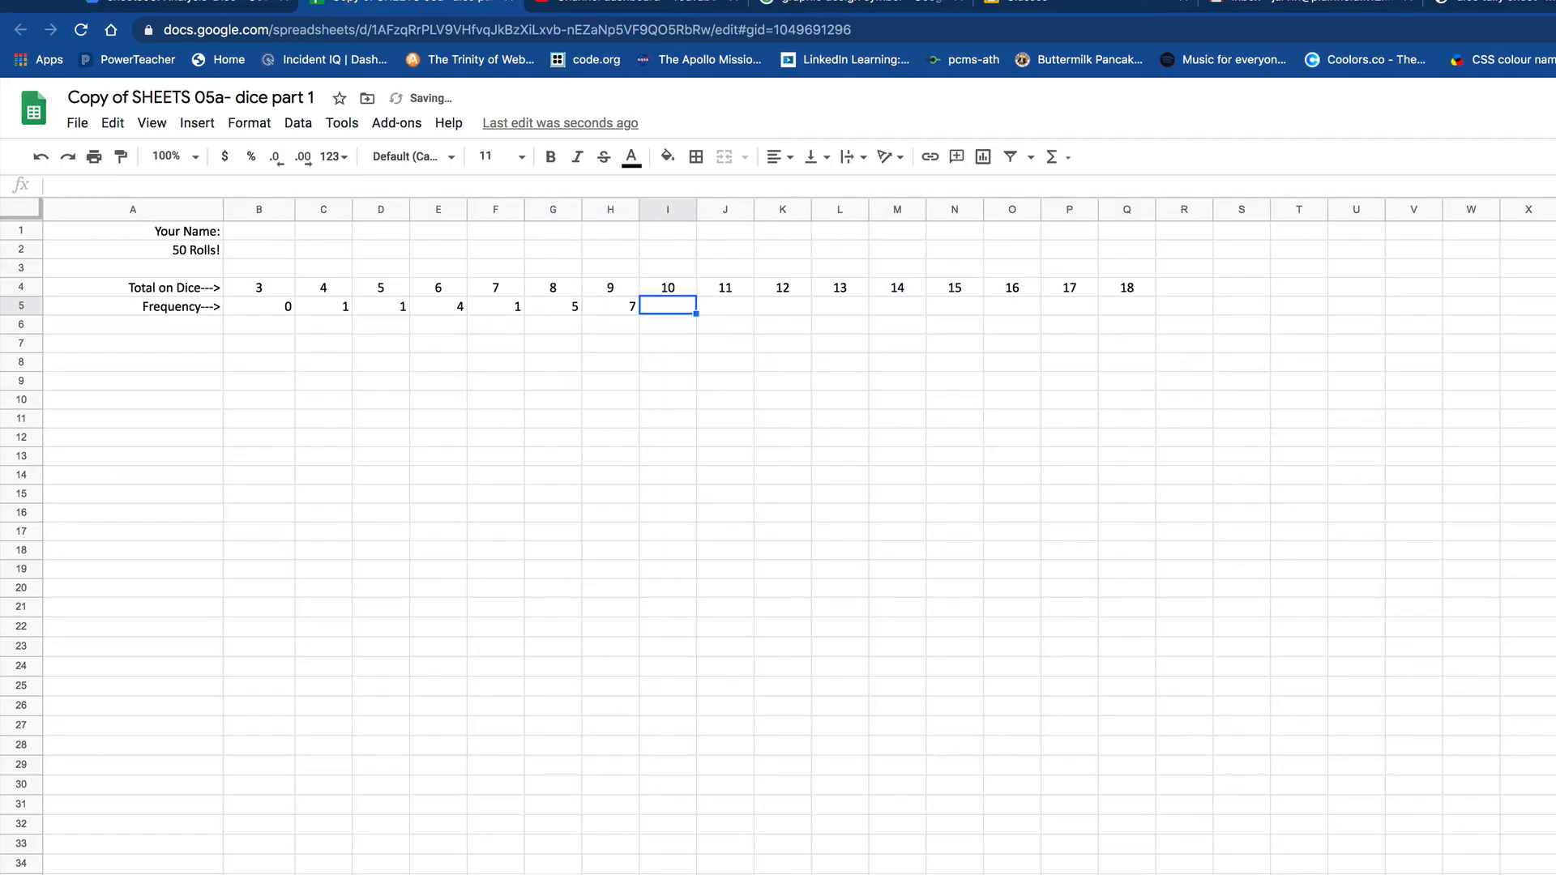
{"action": "type", "text": "4"}
{"action": "key", "text": "Tab"}
Check the Photoshop tally sheet, then enter frequencies 4, 5 and 6 for totals 11, 12 and 13 in the Chrome spreadsheet
{"action": "key", "text": "super+Tab"}
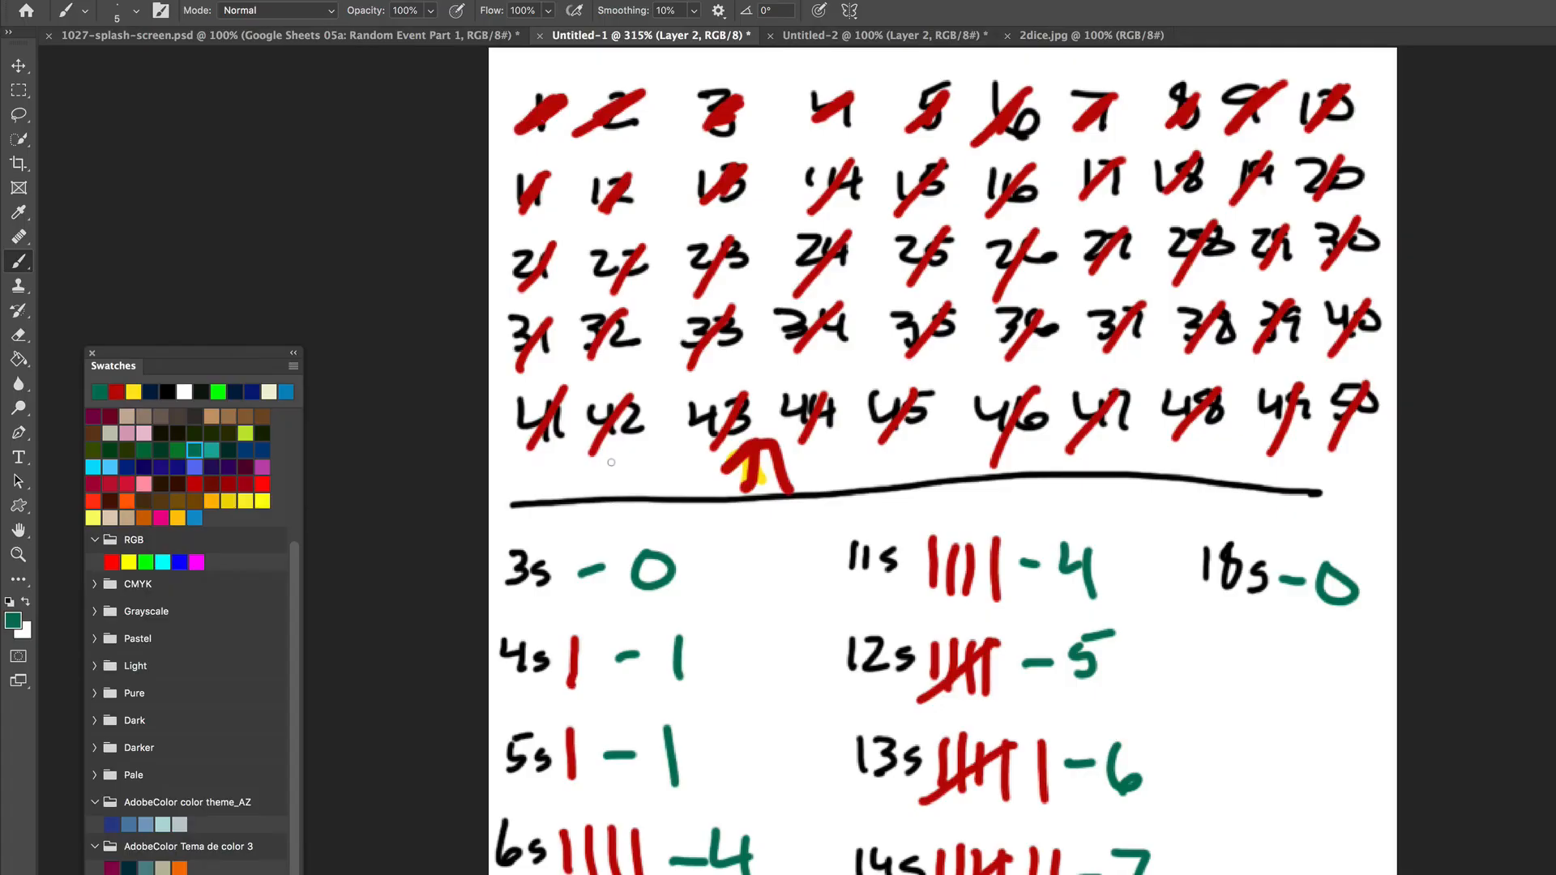
{"action": "key", "text": "super+Tab"}
{"action": "type", "text": "4"}
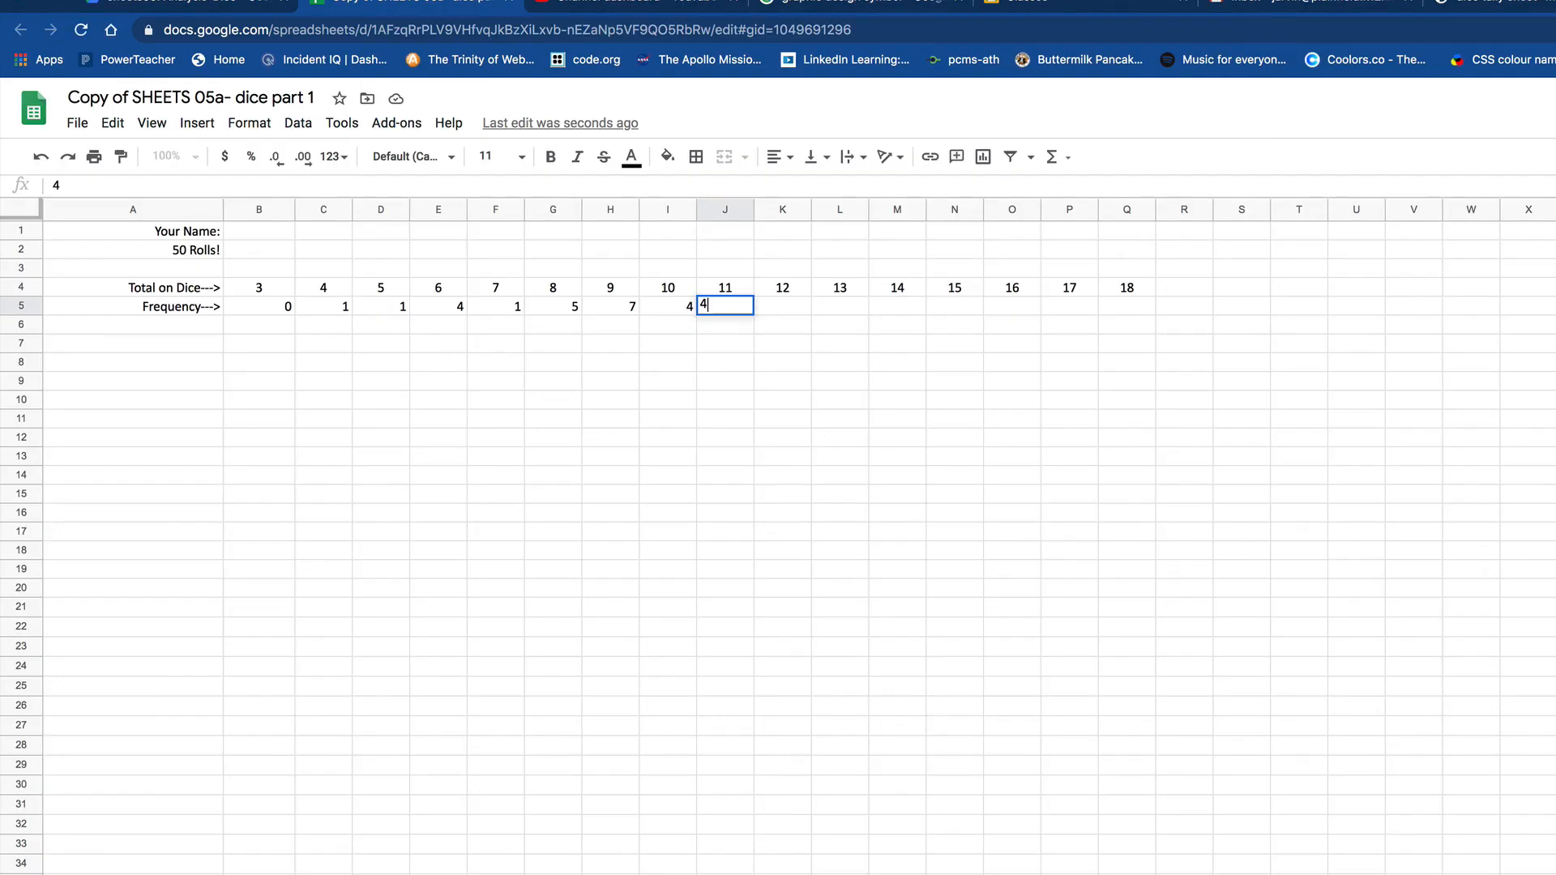
{"action": "key", "text": "Tab"}
{"action": "type", "text": "5"}
{"action": "key", "text": "Tab"}
{"action": "type", "text": "6"}
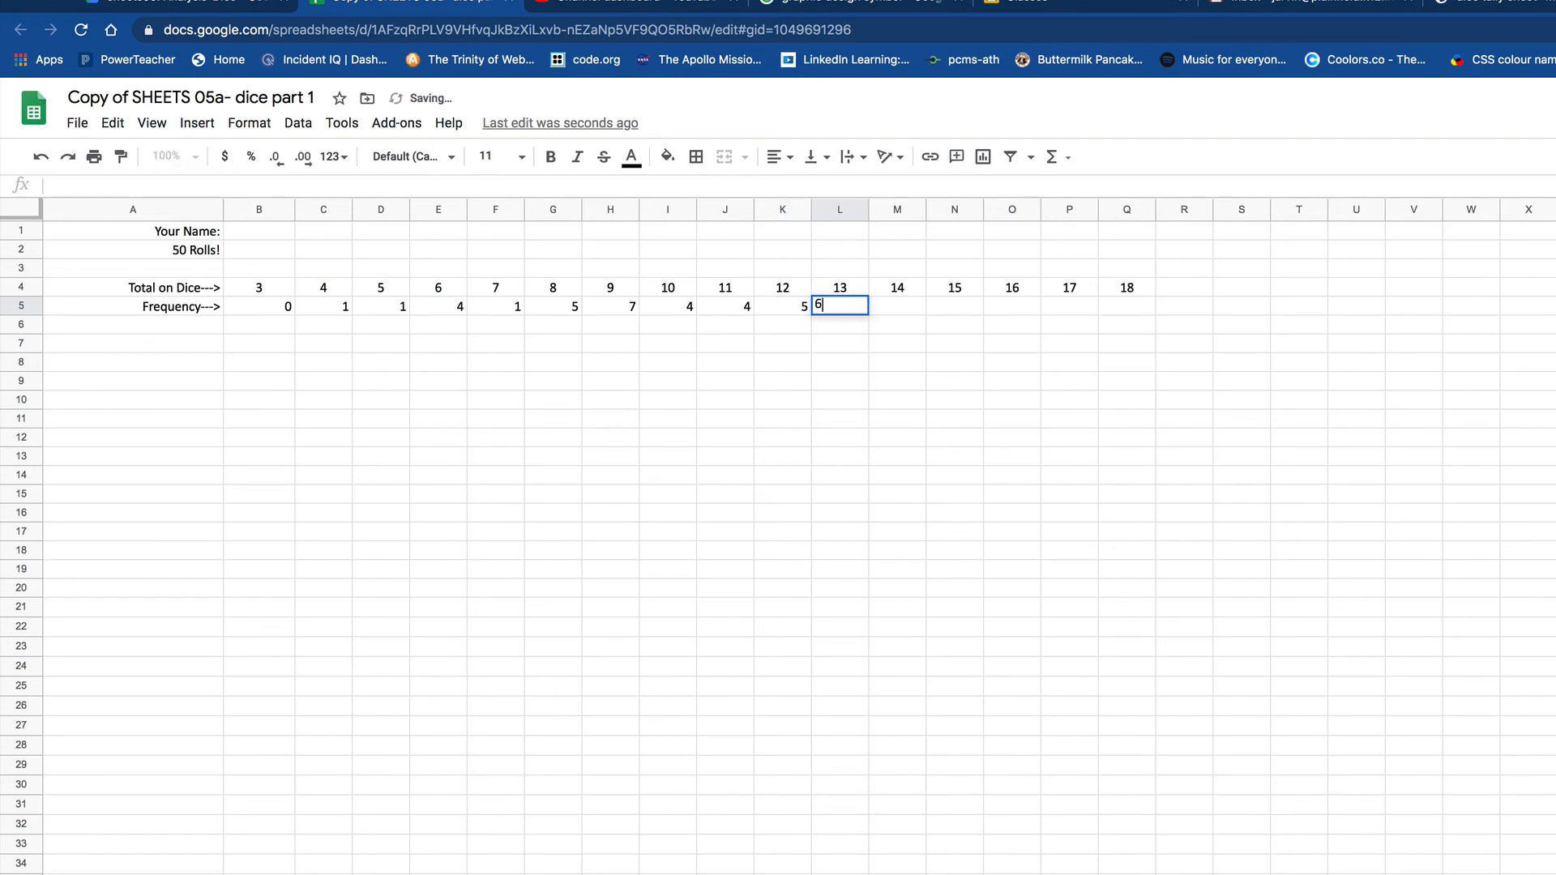
{"action": "key", "text": "Tab"}
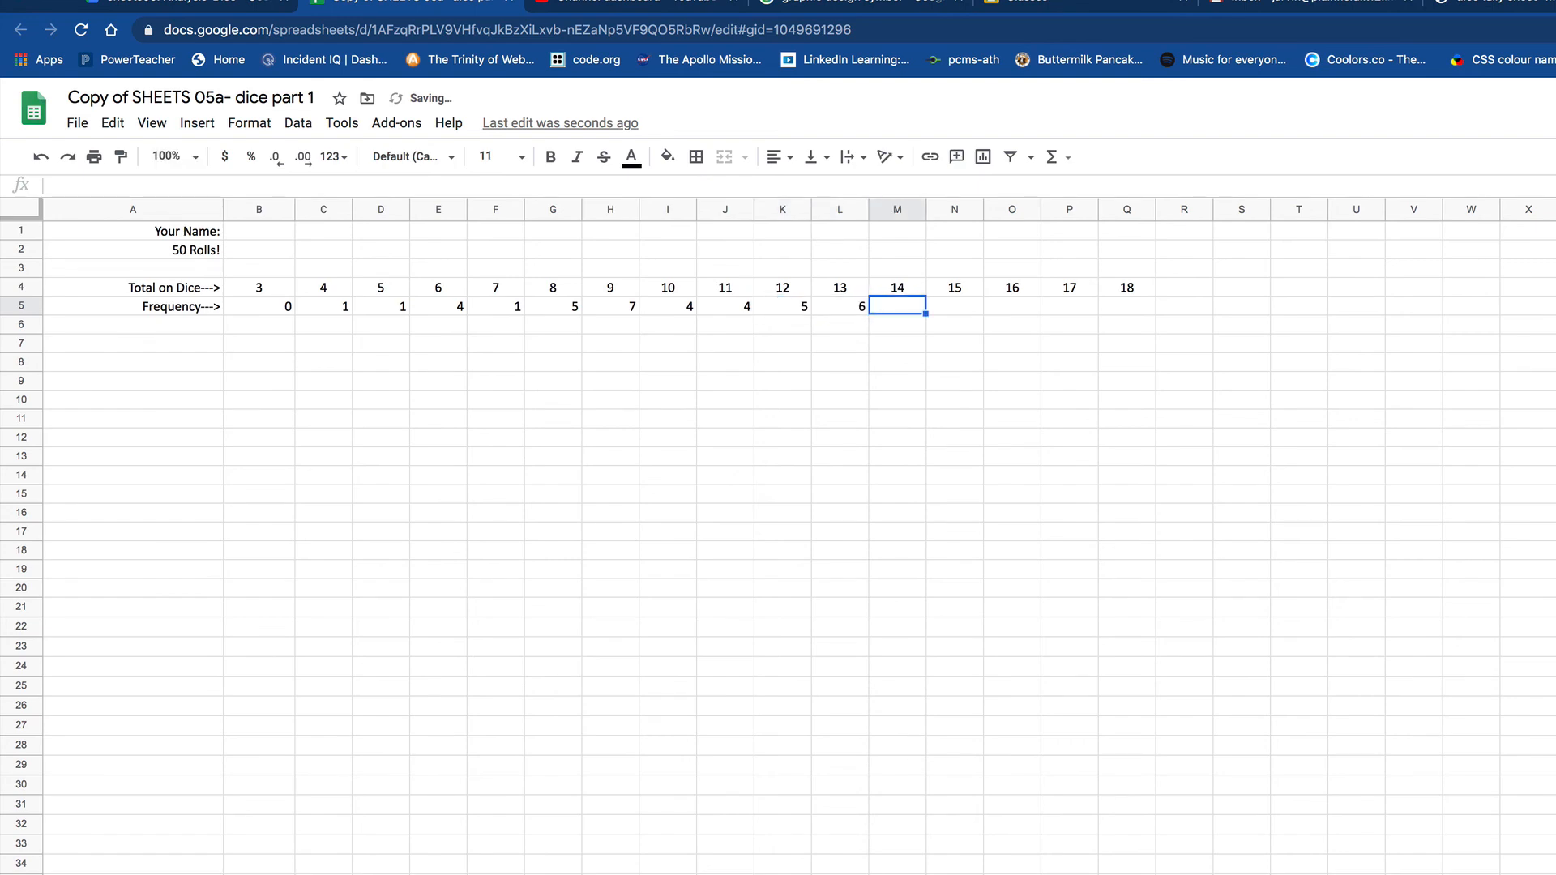
Check the Photoshop tally sheet and enter frequencies 7 and 4 for totals 14 and 15 in the Chrome spreadsheet
{"action": "key", "text": "super+Tab"}
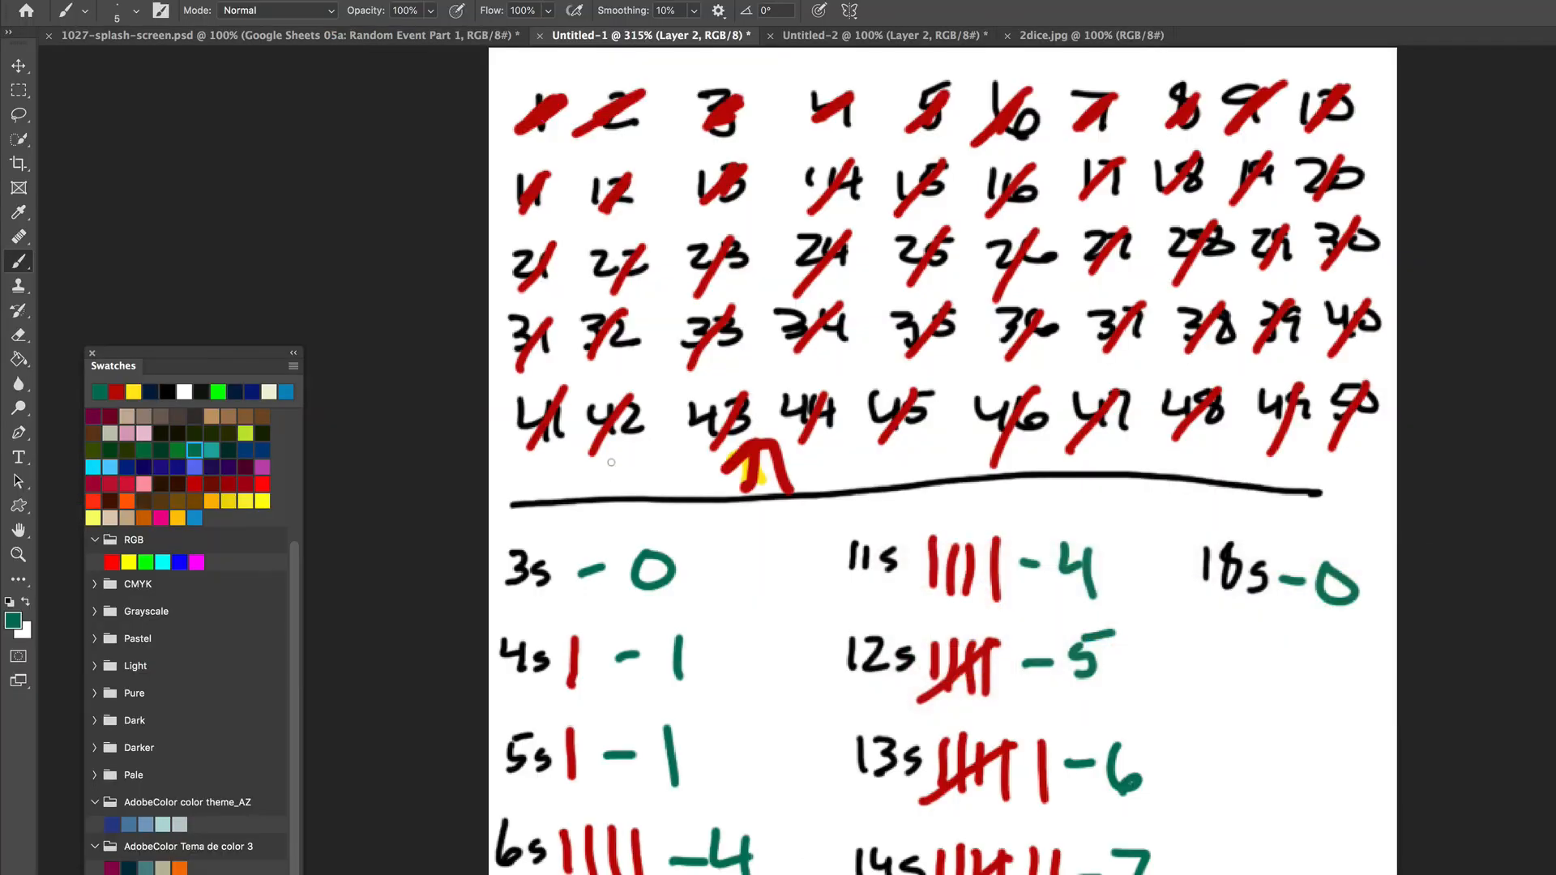
{"action": "key", "text": "super+Tab"}
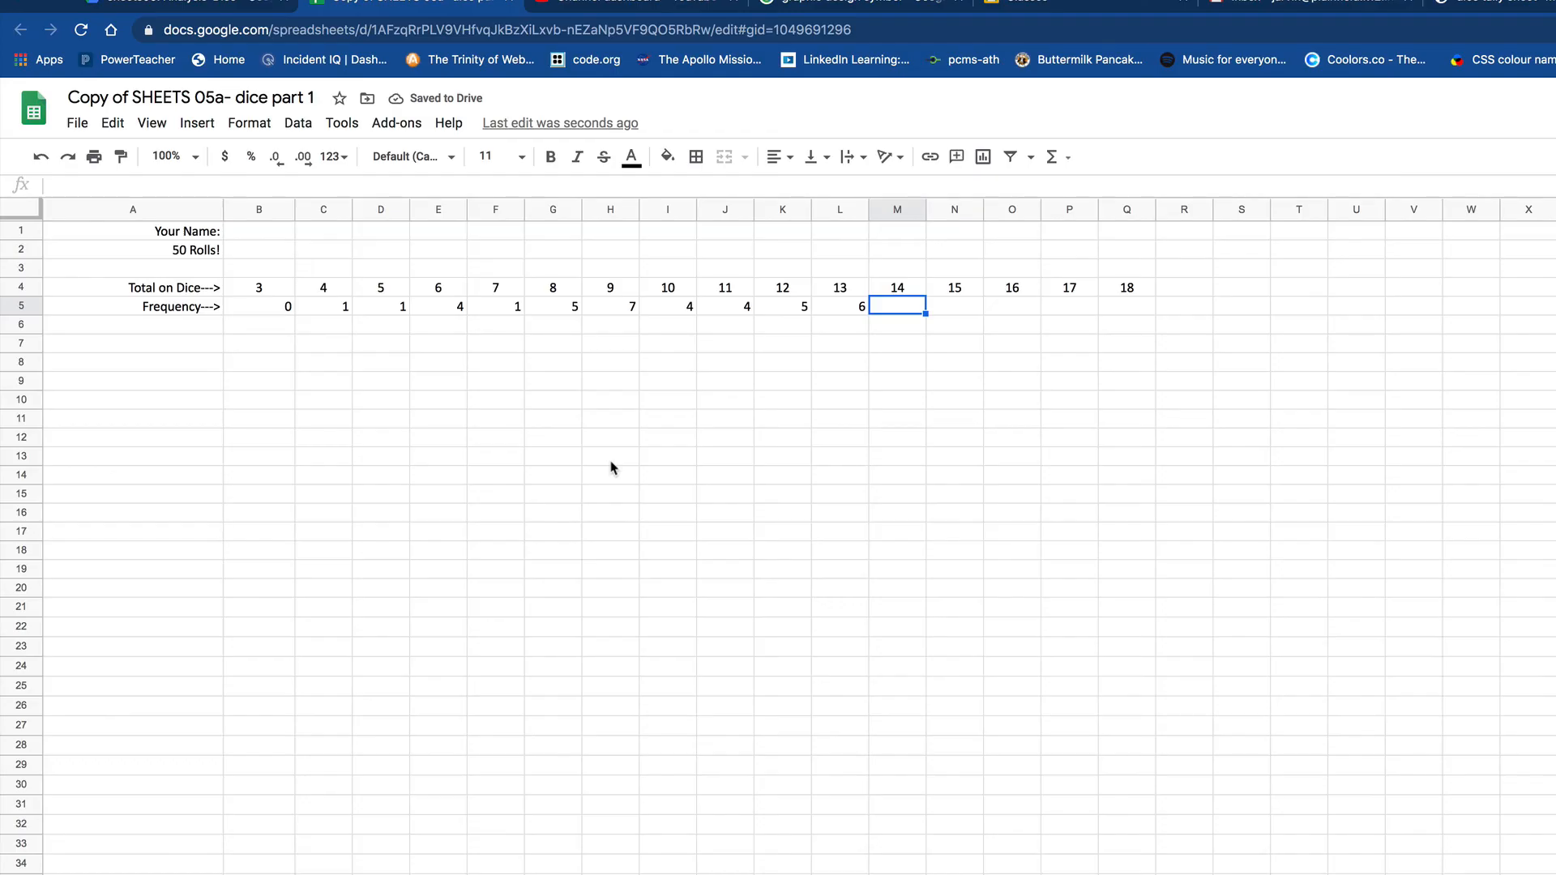
{"action": "type", "text": "7"}
{"action": "key", "text": "Tab"}
{"action": "key", "text": "super+Tab"}
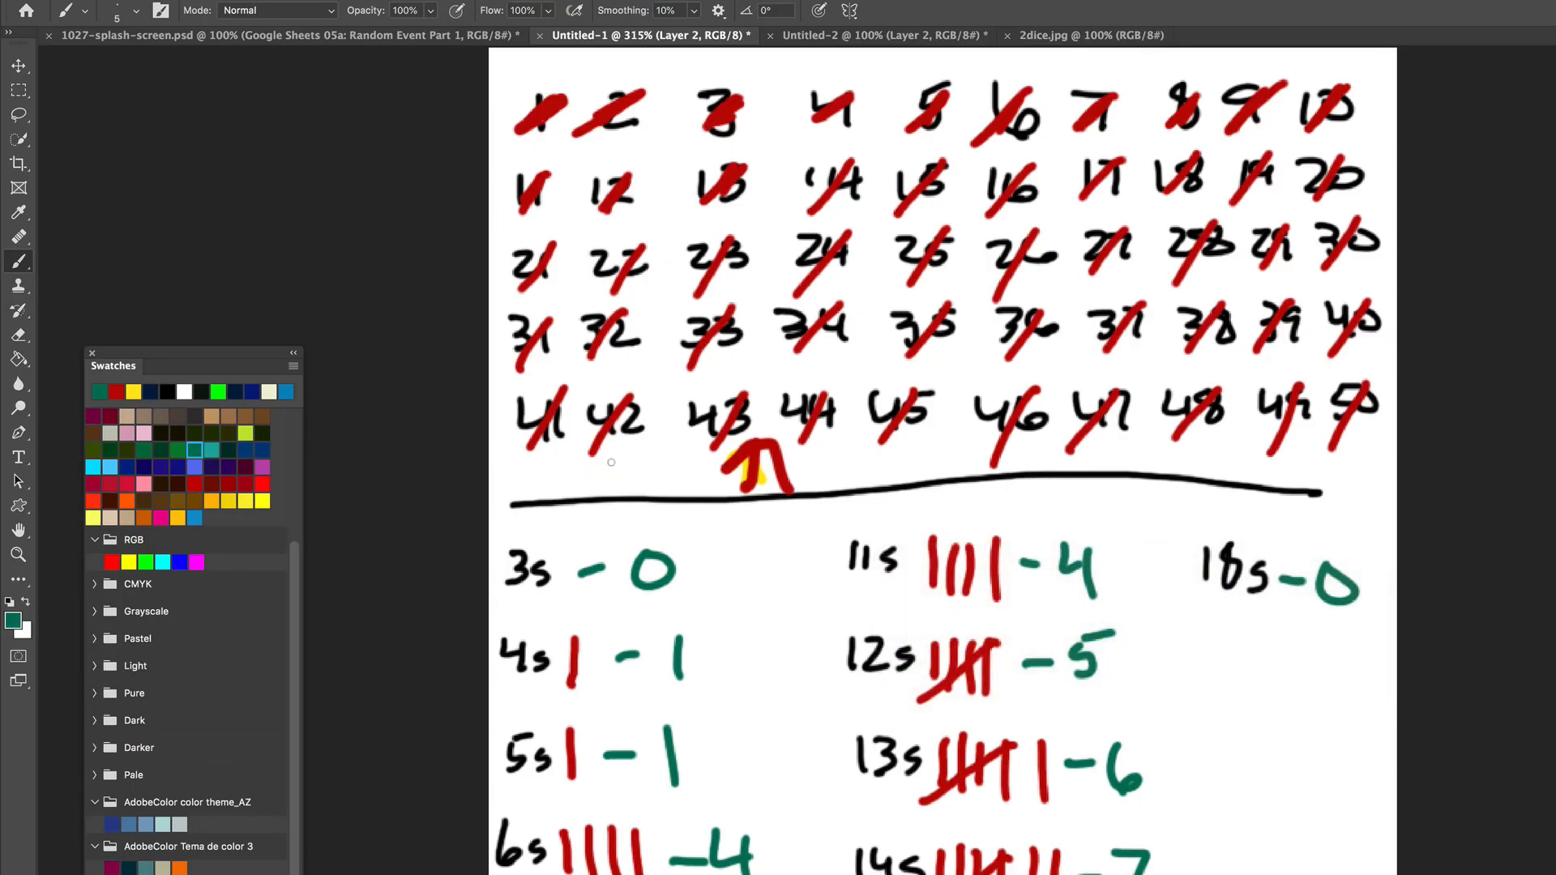
{"action": "key", "text": "super+Tab"}
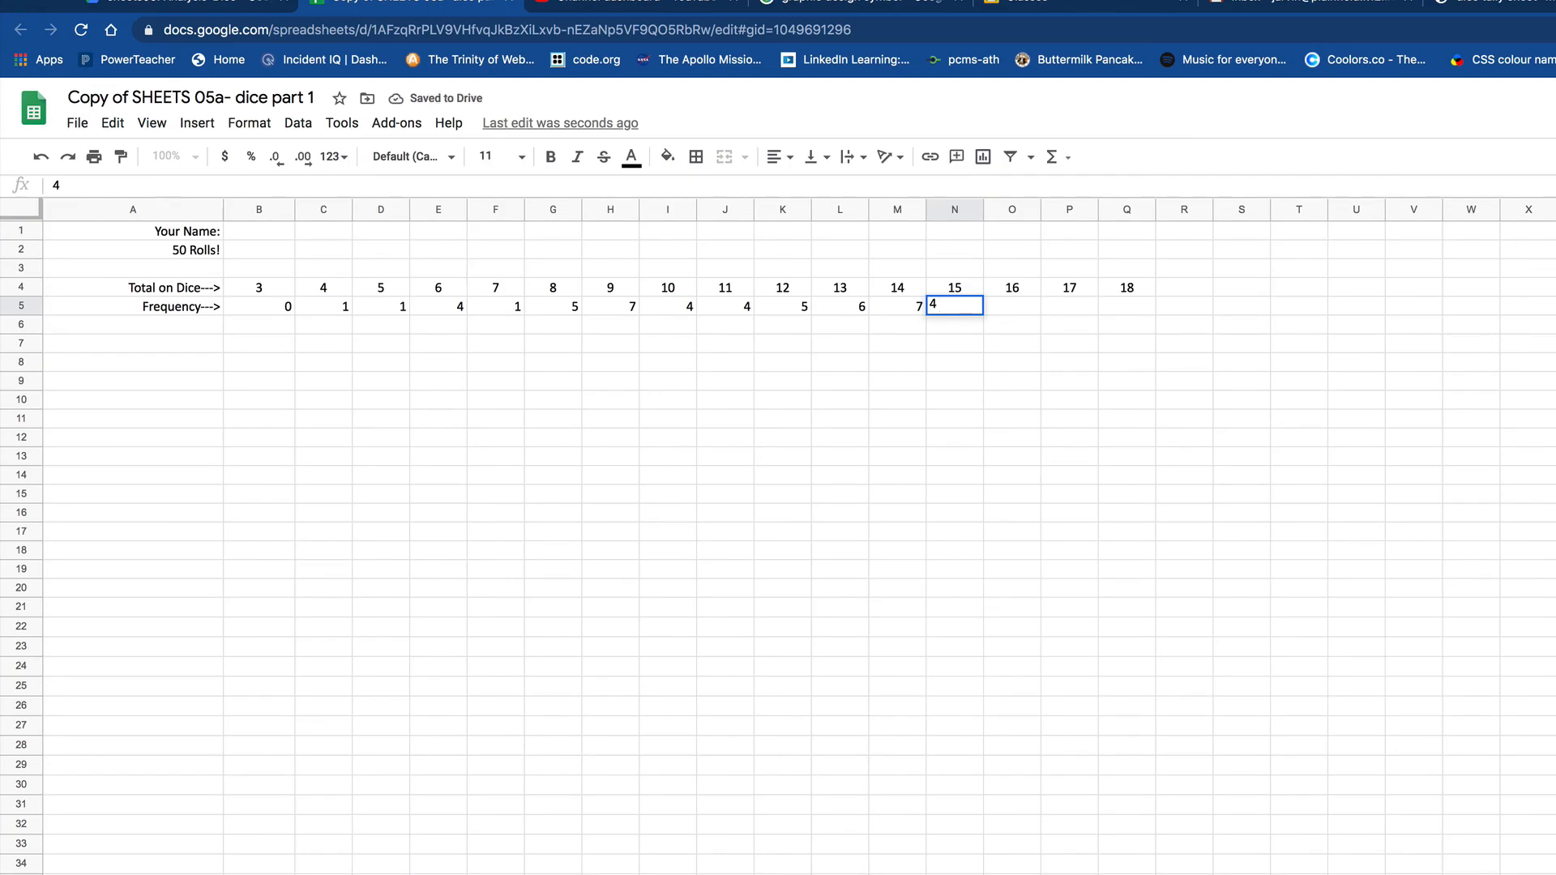
{"action": "type", "text": "4"}
{"action": "key", "text": "Tab"}
Check the Photoshop tally sheet, then enter frequencies 1, 0 and 0 for totals 16, 17 and 18 in the Chrome spreadsheet
{"action": "key", "text": "super+Tab"}
{"action": "key", "text": "super+Tab"}
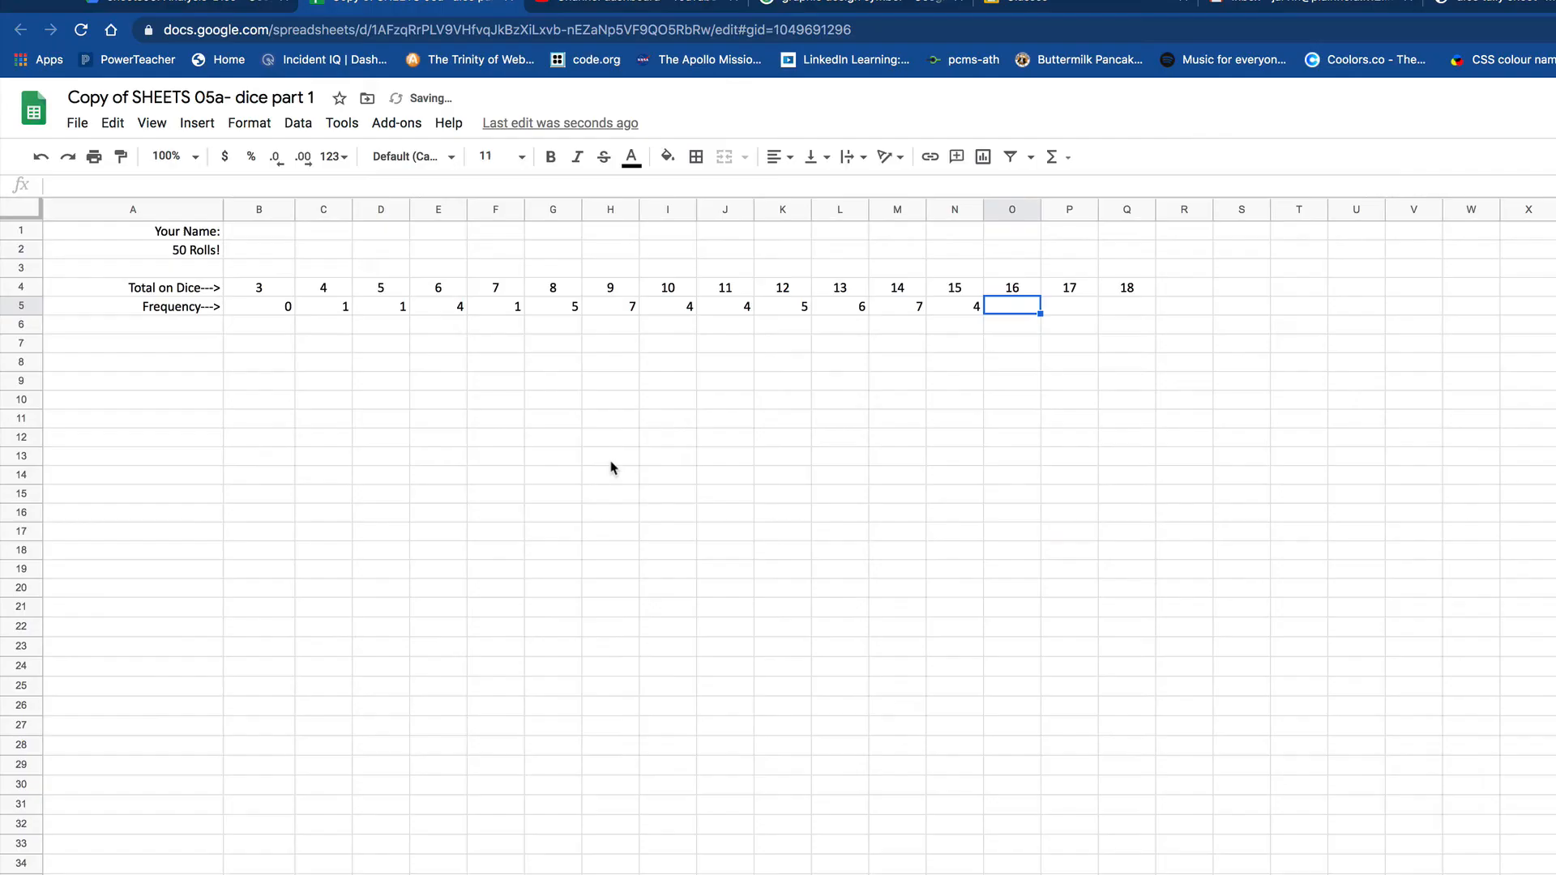
{"action": "type", "text": "1"}
{"action": "key", "text": "Tab"}
{"action": "type", "text": "0"}
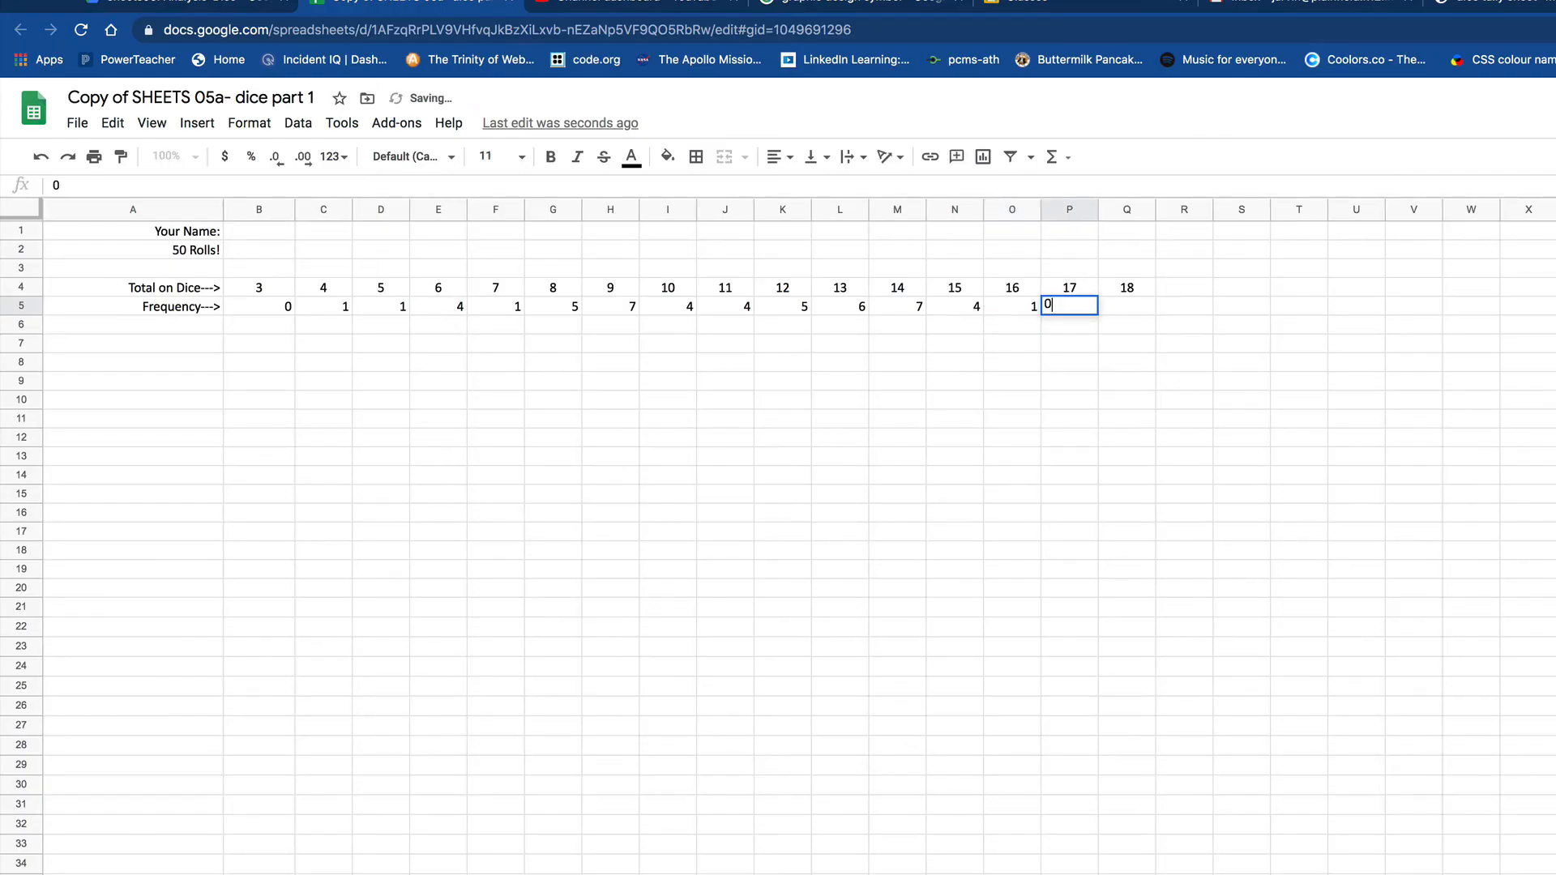
{"action": "key", "text": "Tab"}
{"action": "type", "text": "0"}
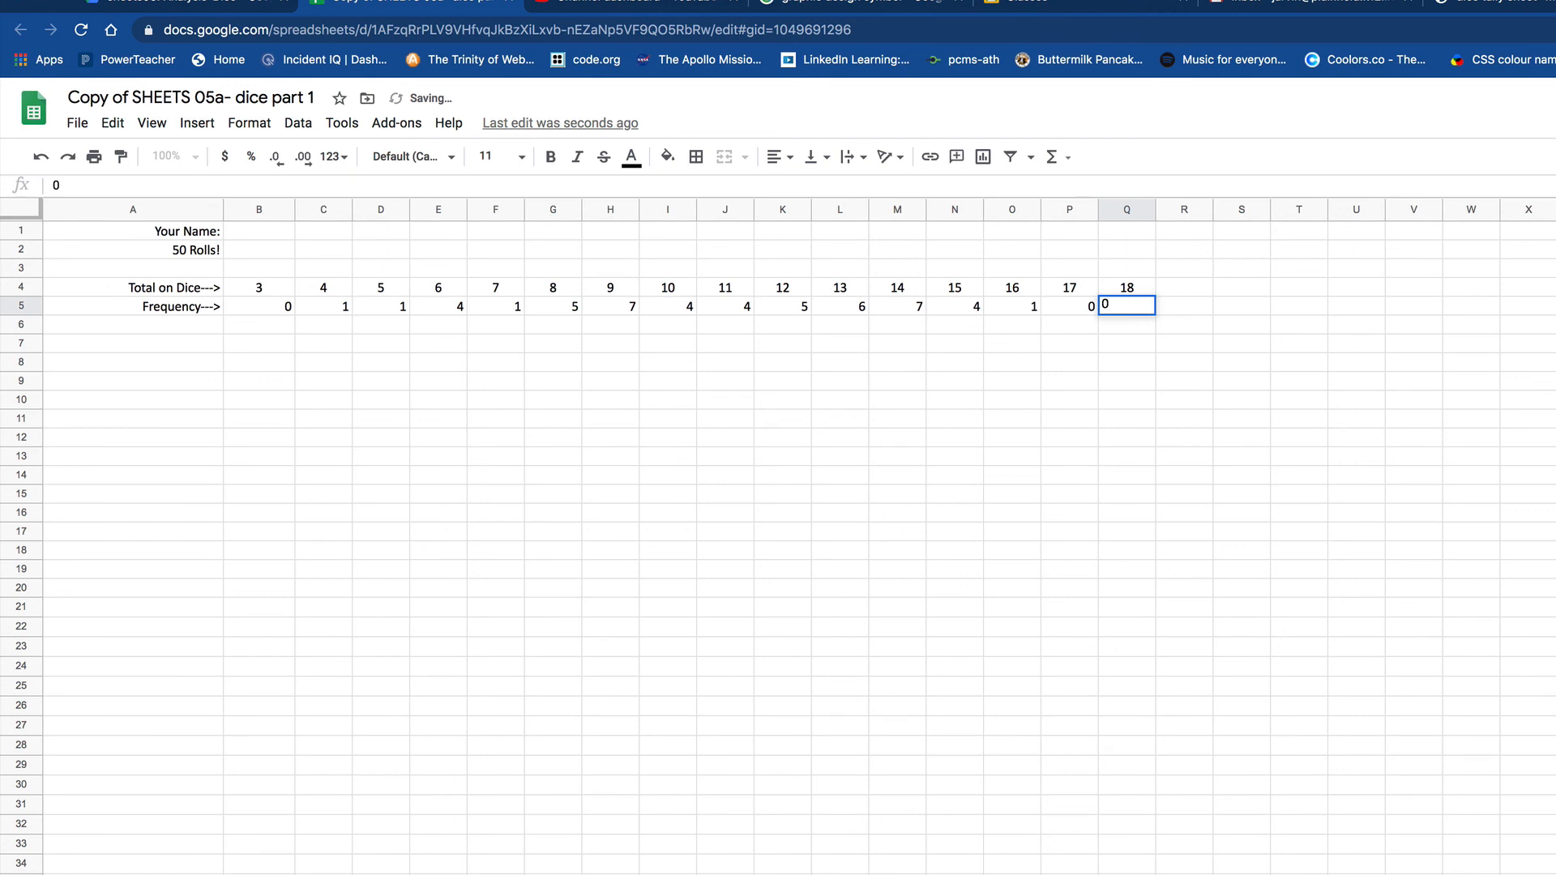
Center the totals and frequencies horizontally in cells B4 to Q5
{"action": "left_click_drag", "start_coordinate": [260, 288], "coordinate": [1134, 319]}
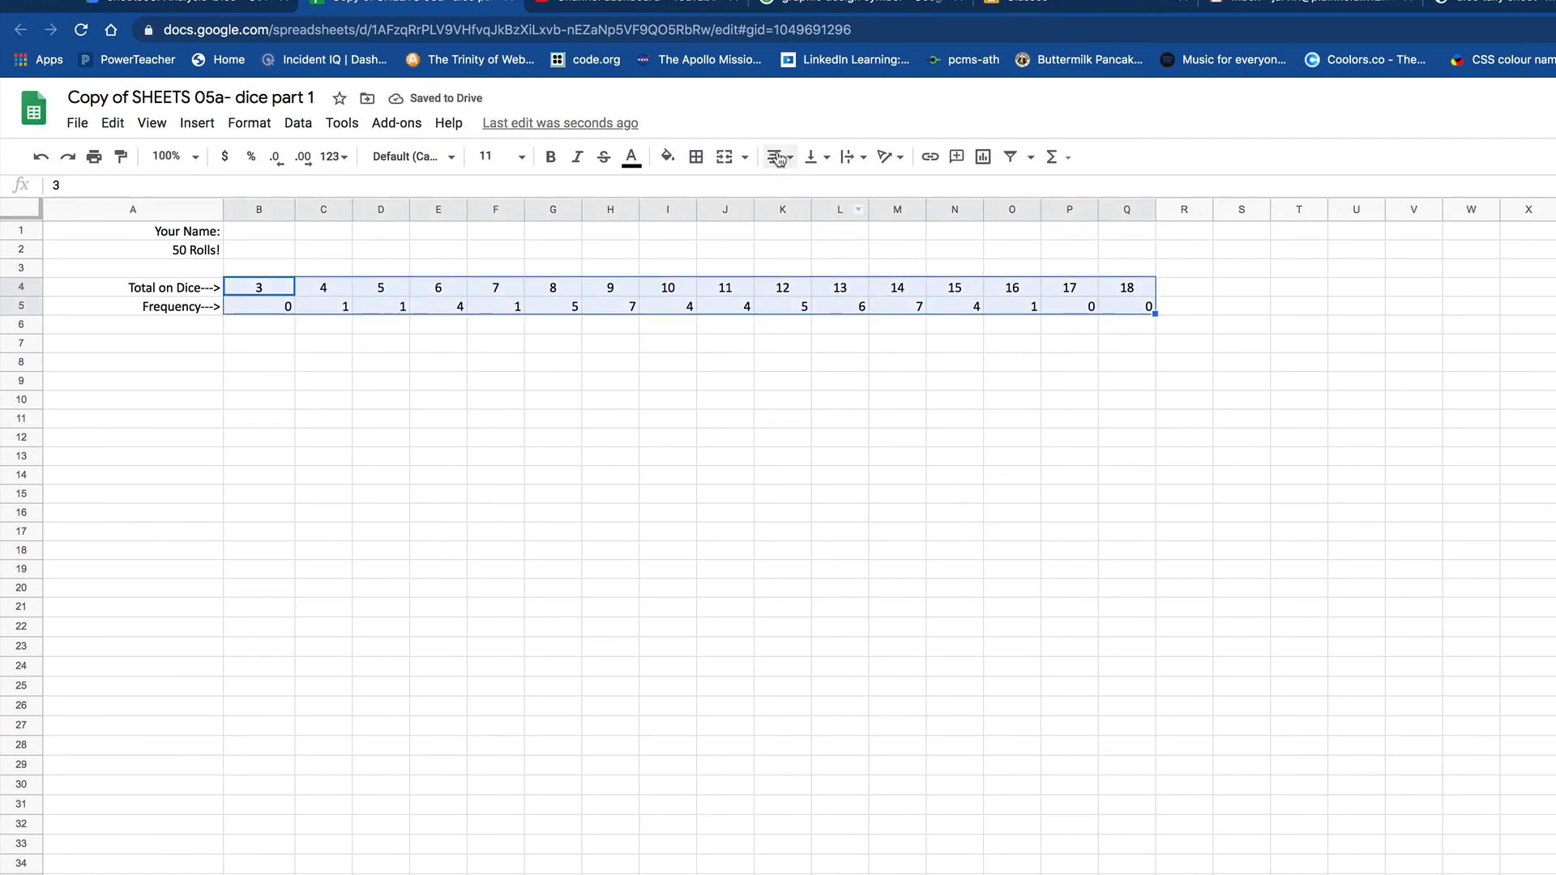
{"action": "left_click", "coordinate": [778, 158]}
{"action": "left_click", "coordinate": [798, 187]}
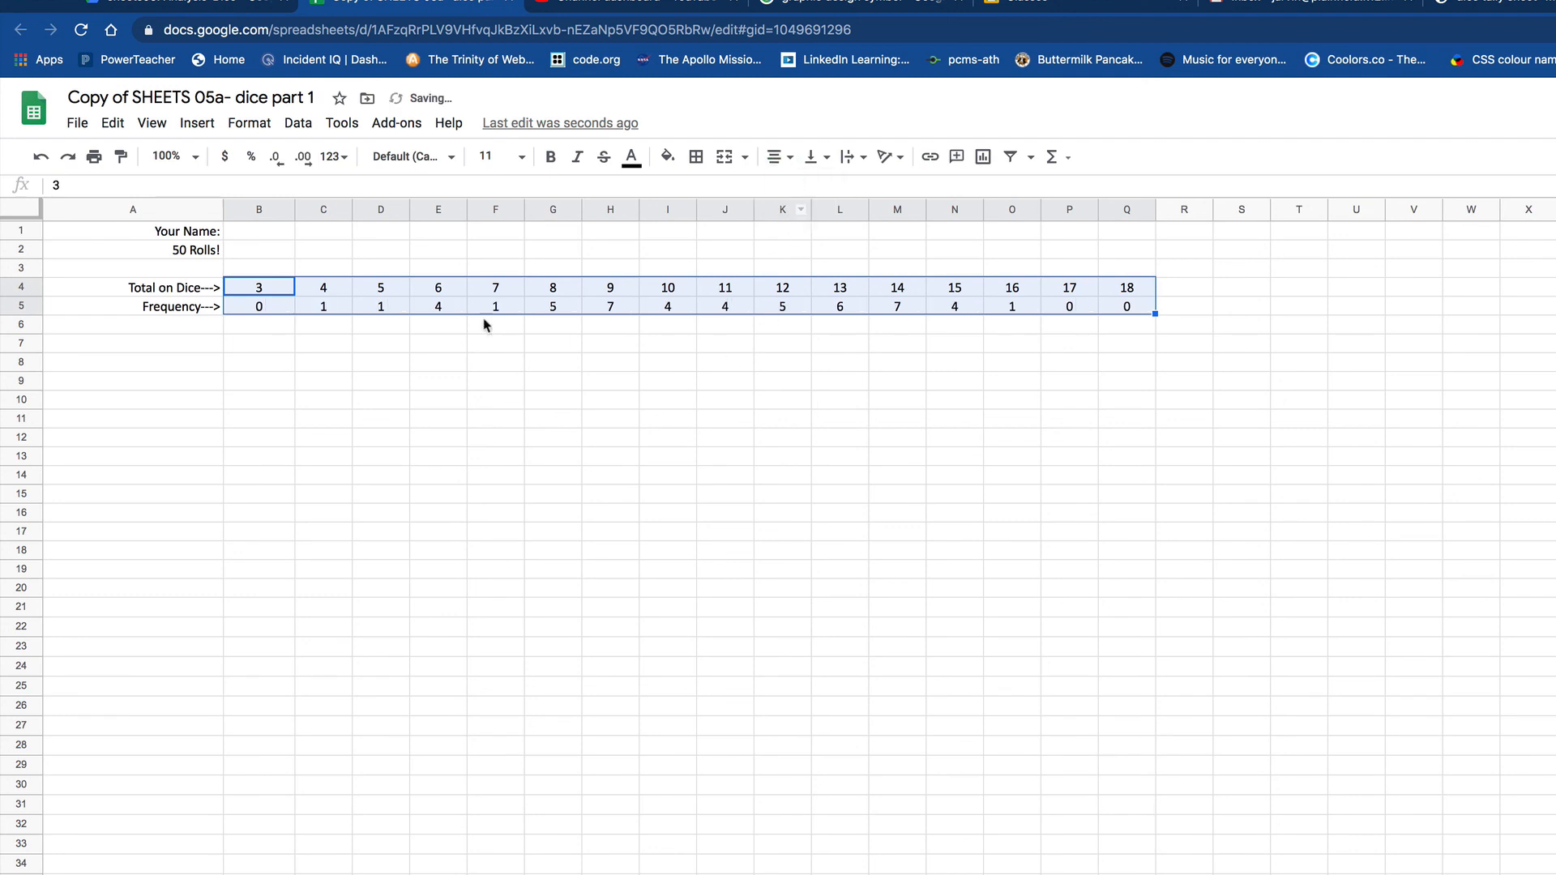
Select the first total in cell B4 and compare the entries with the Photoshop tally sheet, returning to the Chrome spreadsheet
{"action": "left_click", "coordinate": [323, 306]}
{"action": "key", "text": "Up"}
{"action": "key", "text": "Left"}
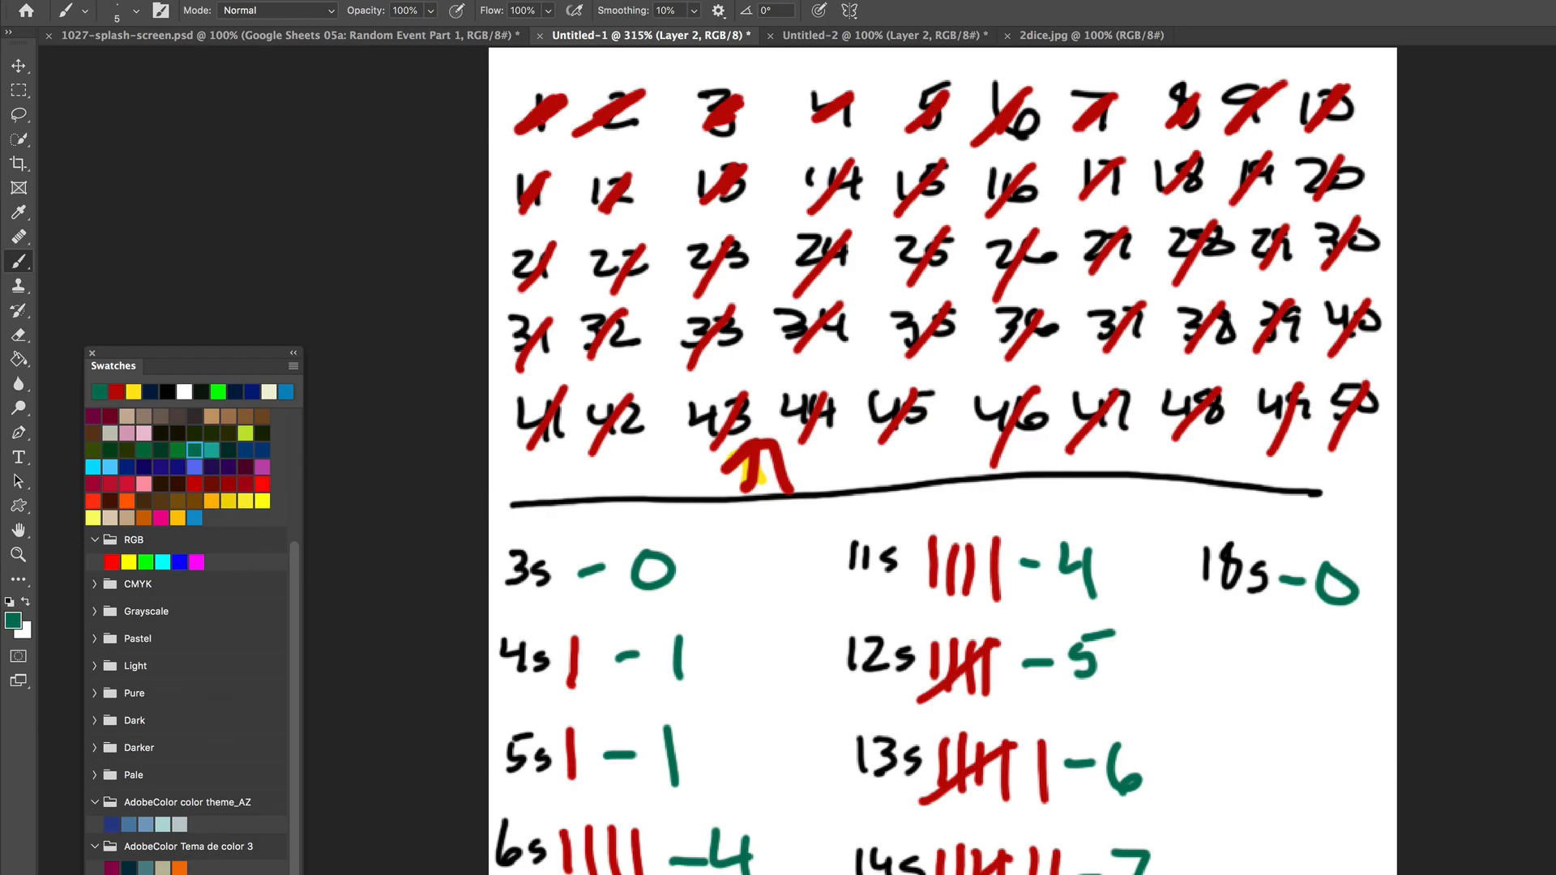
{"action": "key", "text": "super+Tab"}
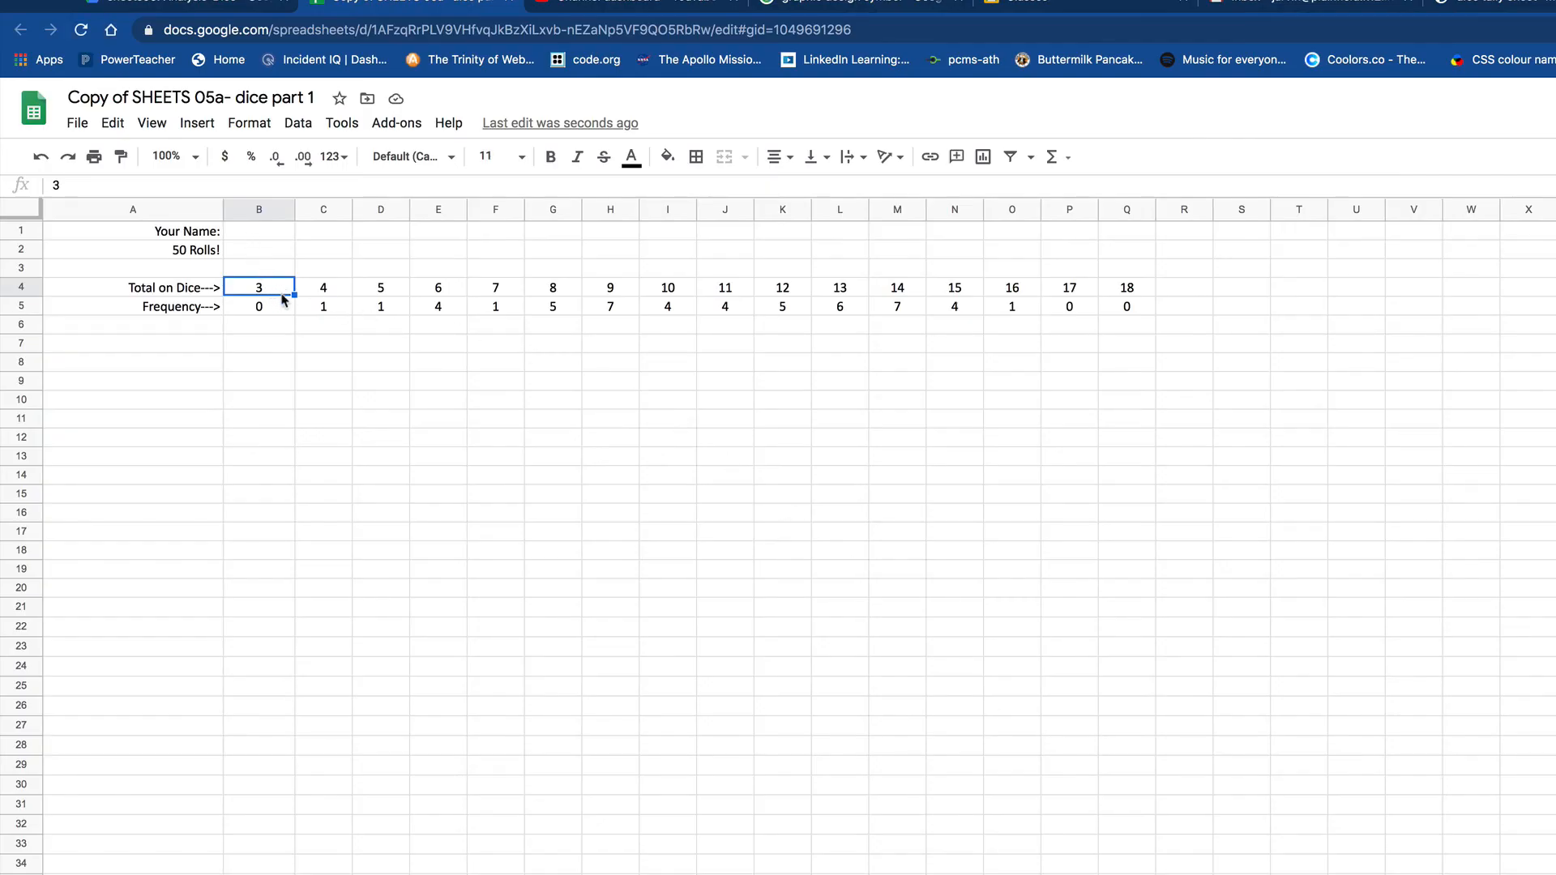